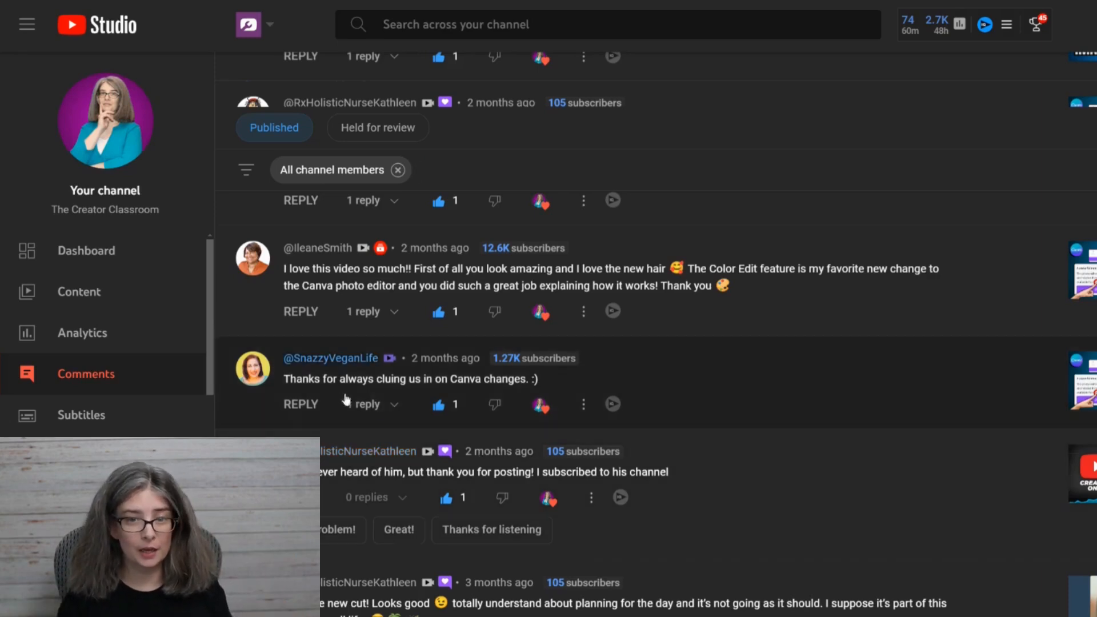
# Capture a screenshot of the channel comment "Thanks for always cluing us in on Canva changes. :)".
pyautogui.press('super+shift+s')
pyautogui.moveTo(221, 335); pyautogui.dragTo(666, 428)
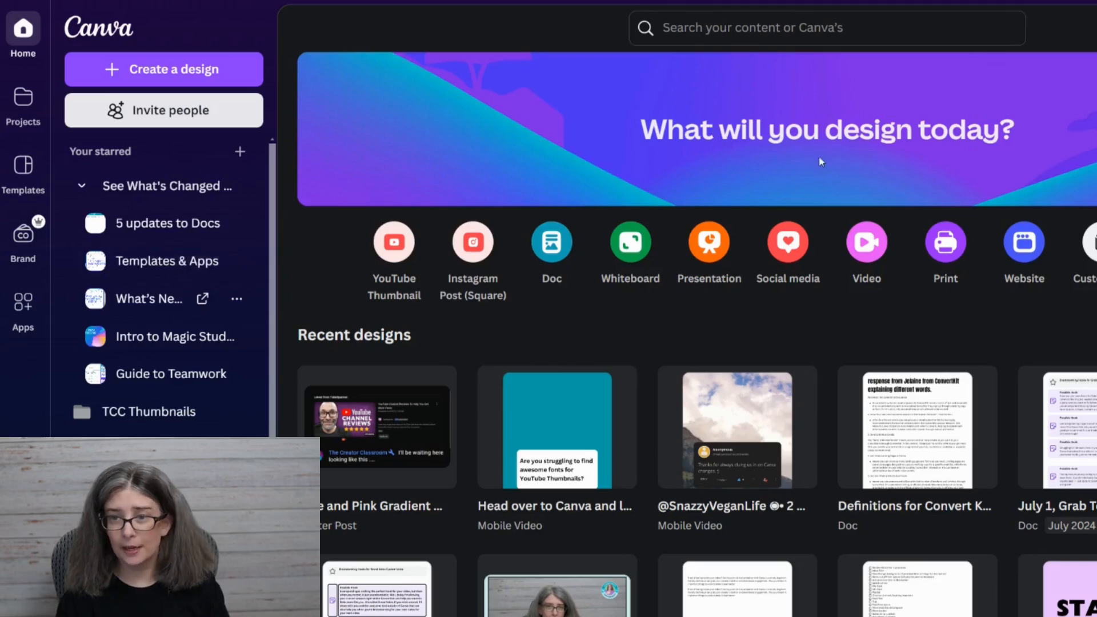
# Switch to Canva, create a blank Mobile Video design and search its templates for "quote".
pyautogui.click(863, 252)
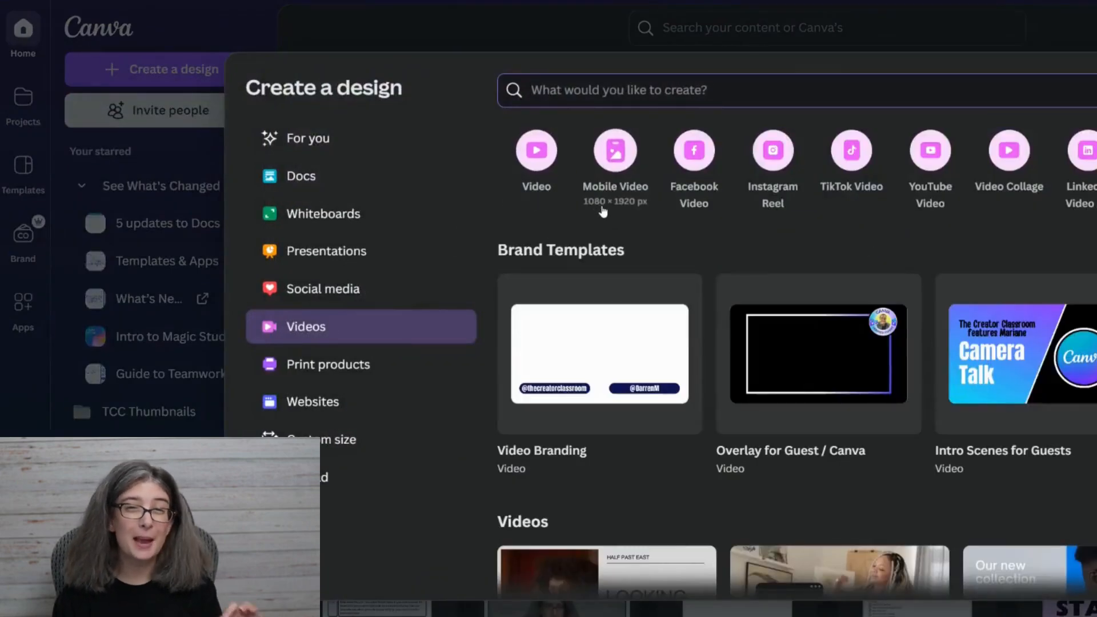
pyautogui.click(615, 152)
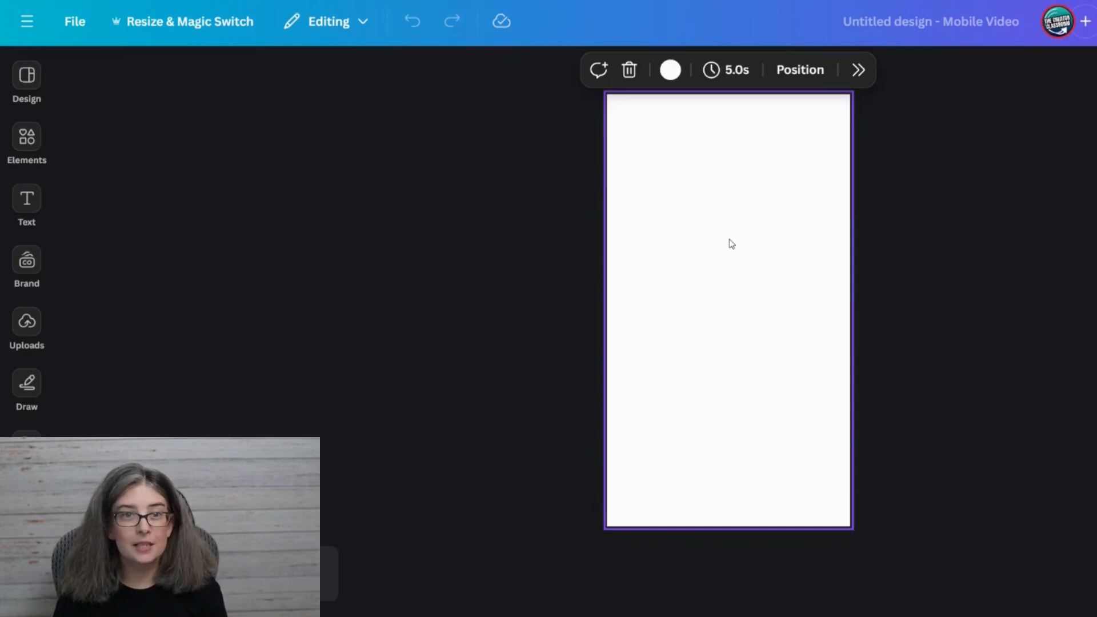
pyautogui.click(46, 93)
pyautogui.click(274, 81)
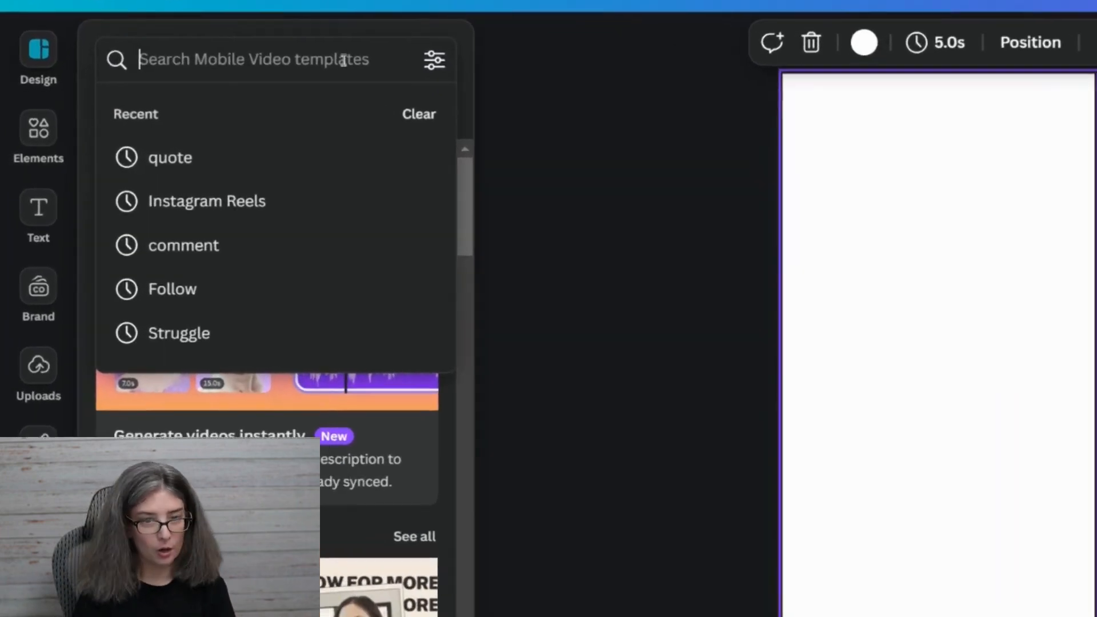
pyautogui.write('quote')
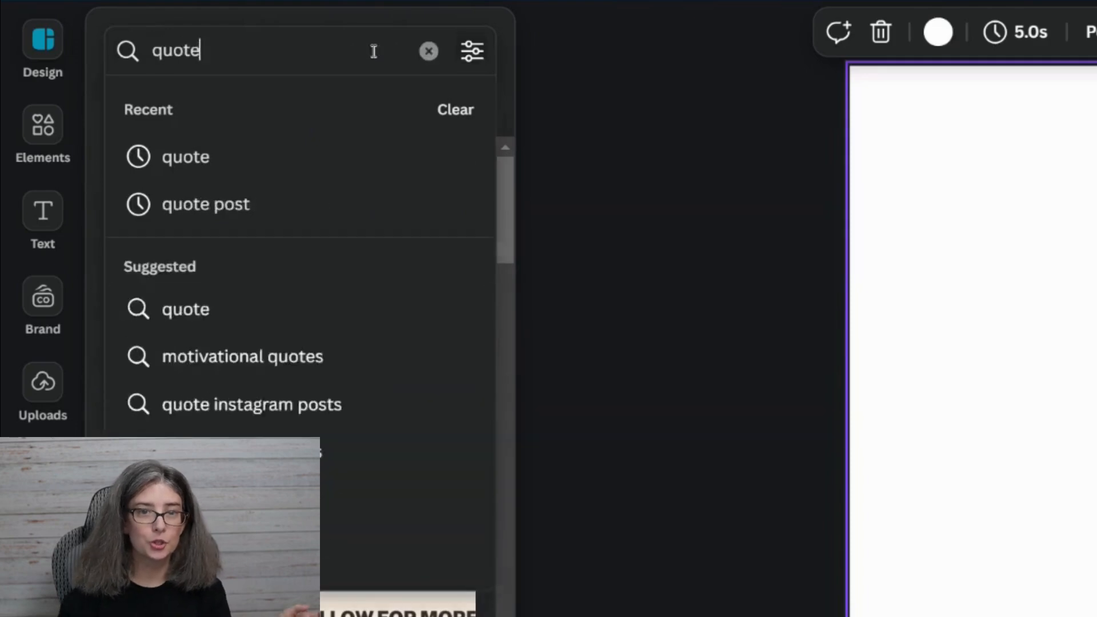
pyautogui.press('Return')
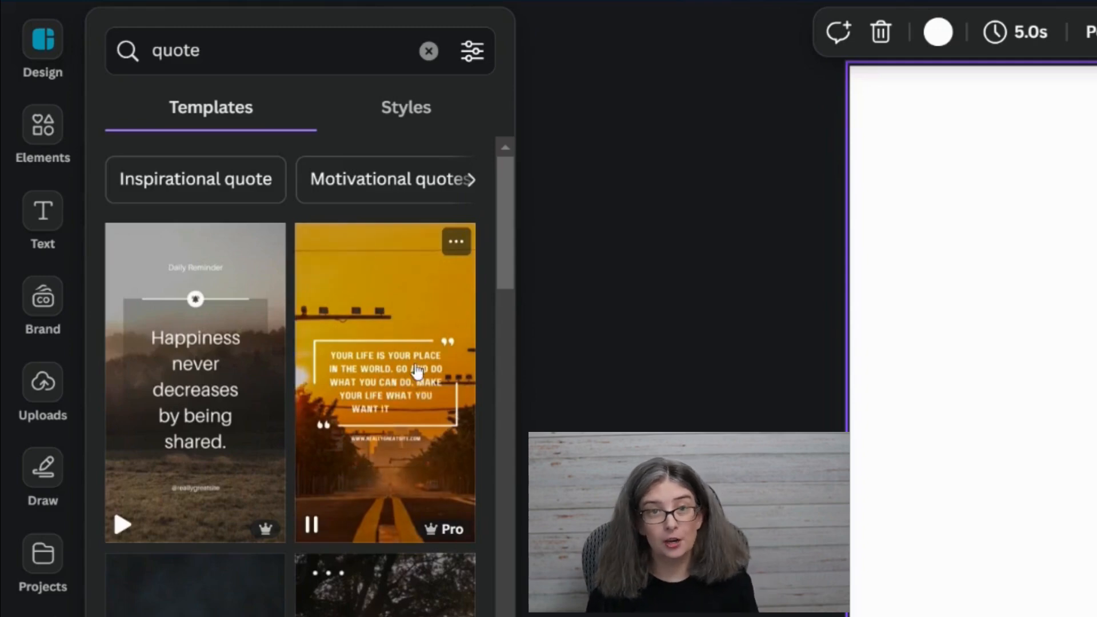
# Browse the quote templates and apply the purple sunset one with the dark social-post card to the page.
pyautogui.scroll(-10, 413, 374)
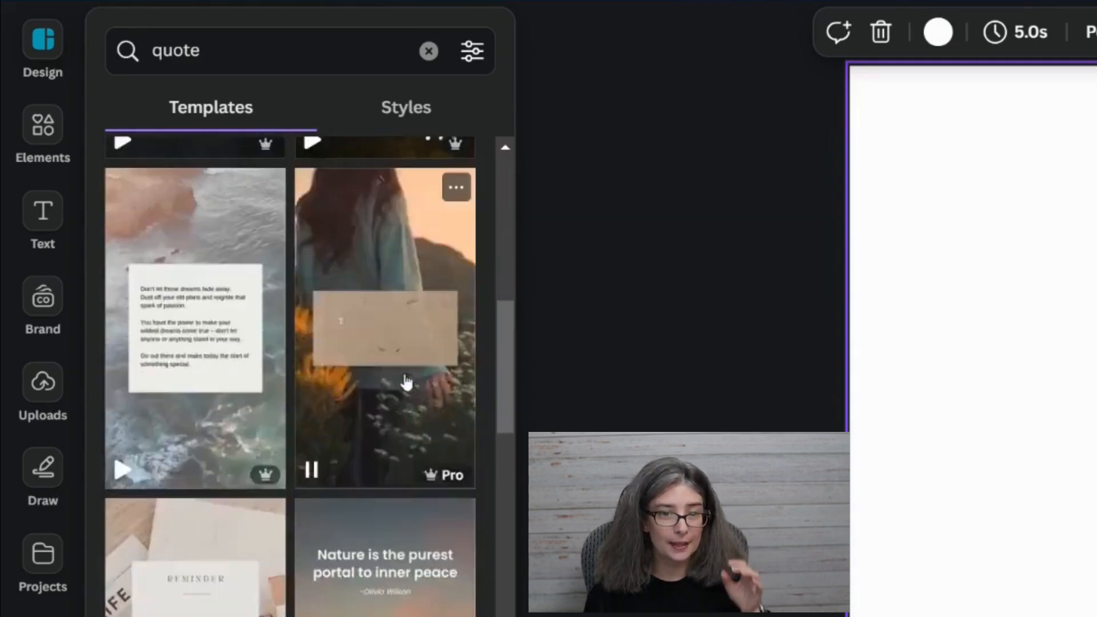
pyautogui.scroll(5, 212, 443)
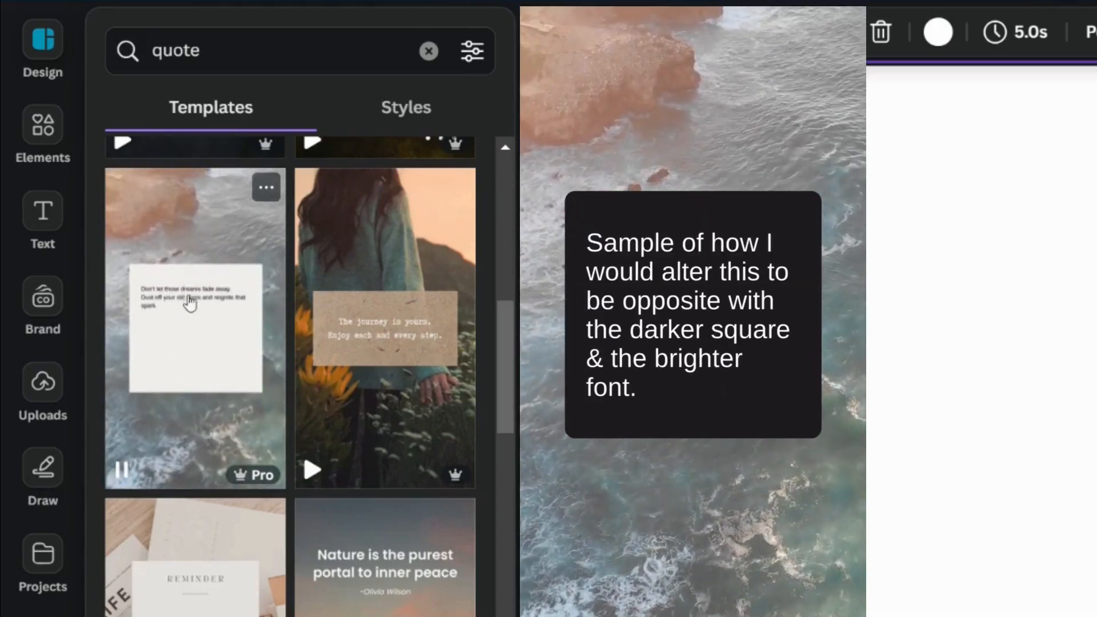
pyautogui.scroll(-10, 196, 324)
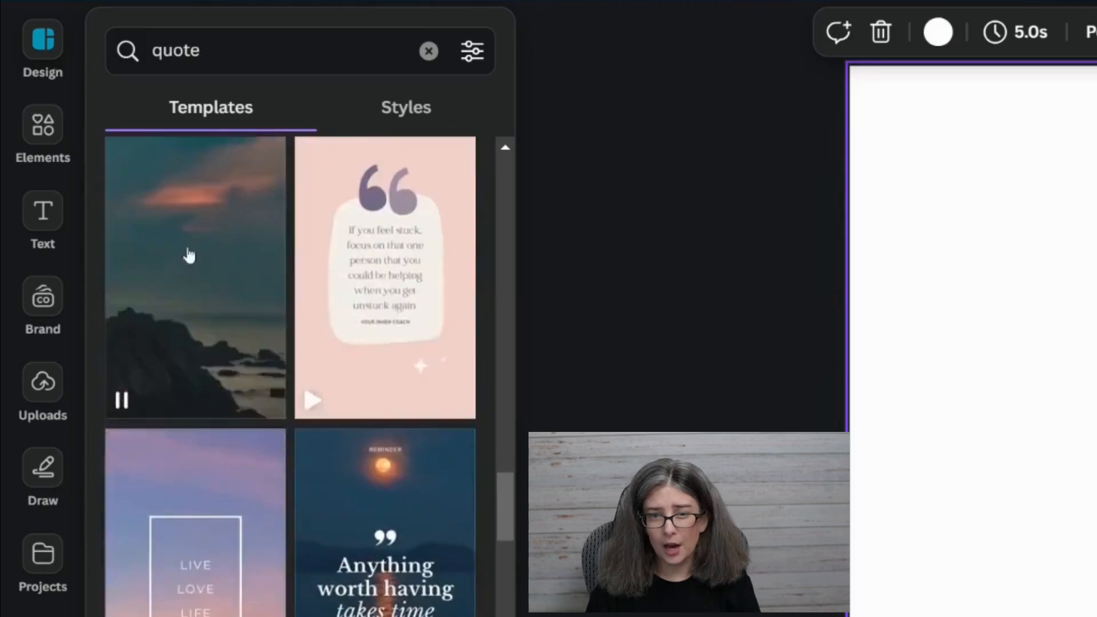
pyautogui.scroll(-10, 279, 407)
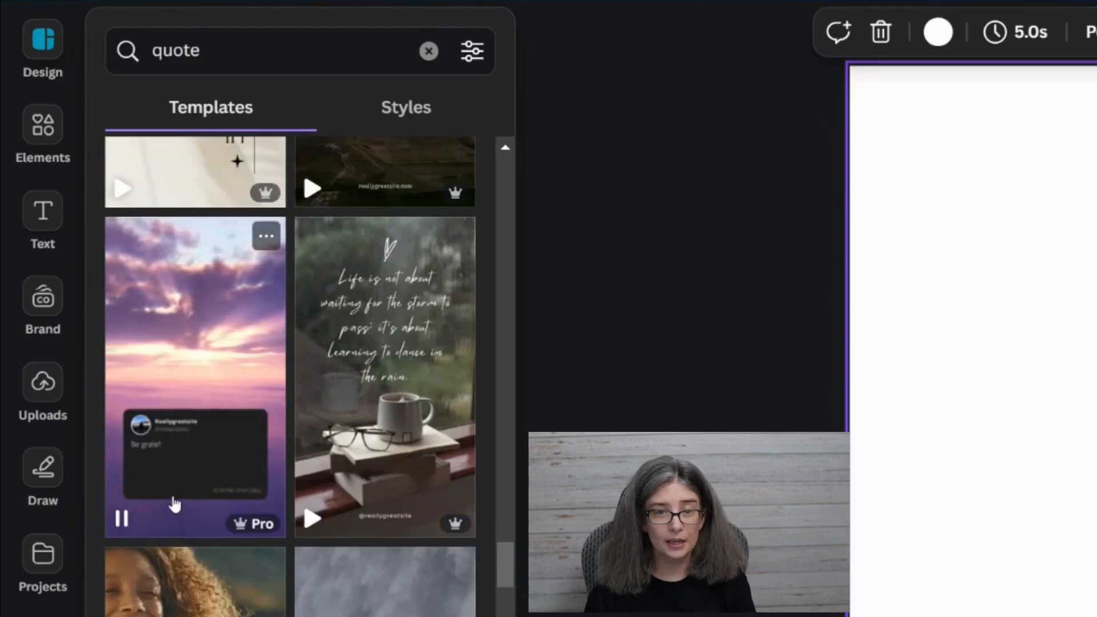
pyautogui.click(267, 238)
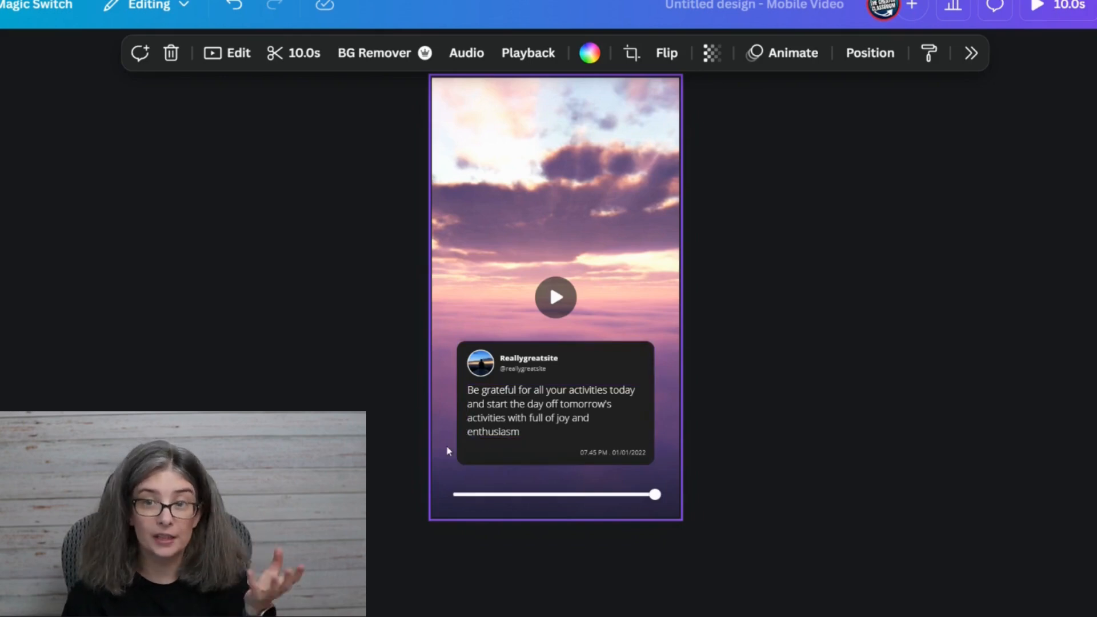
# Select all layers of the dark quote card except the sunset background, and move the card up toward the middle of the page.
pyautogui.click(605, 359)
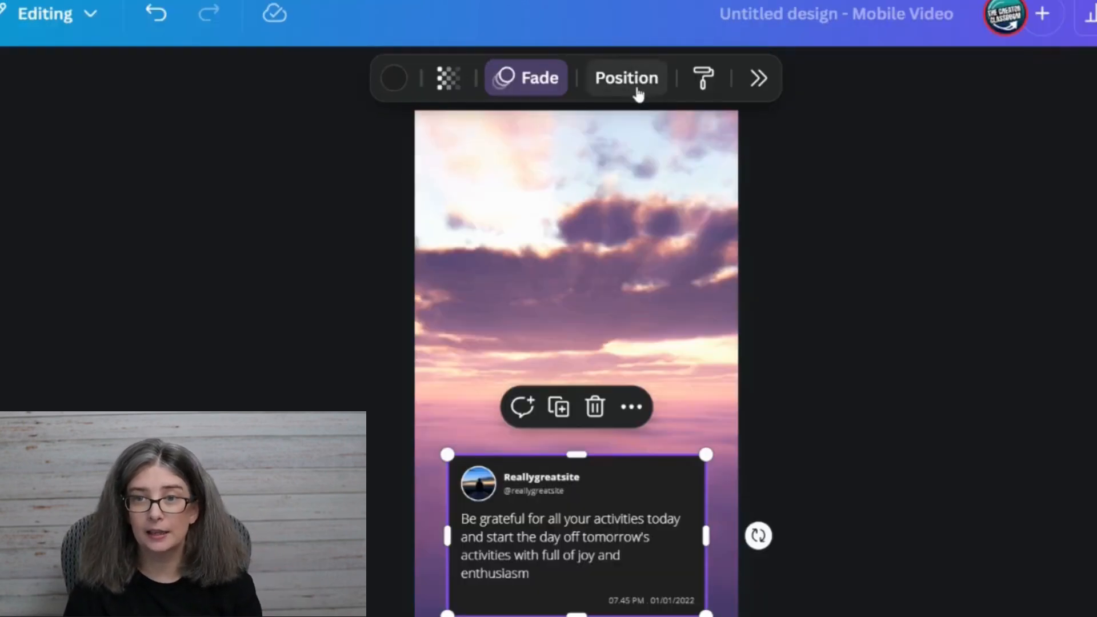
pyautogui.click(637, 89)
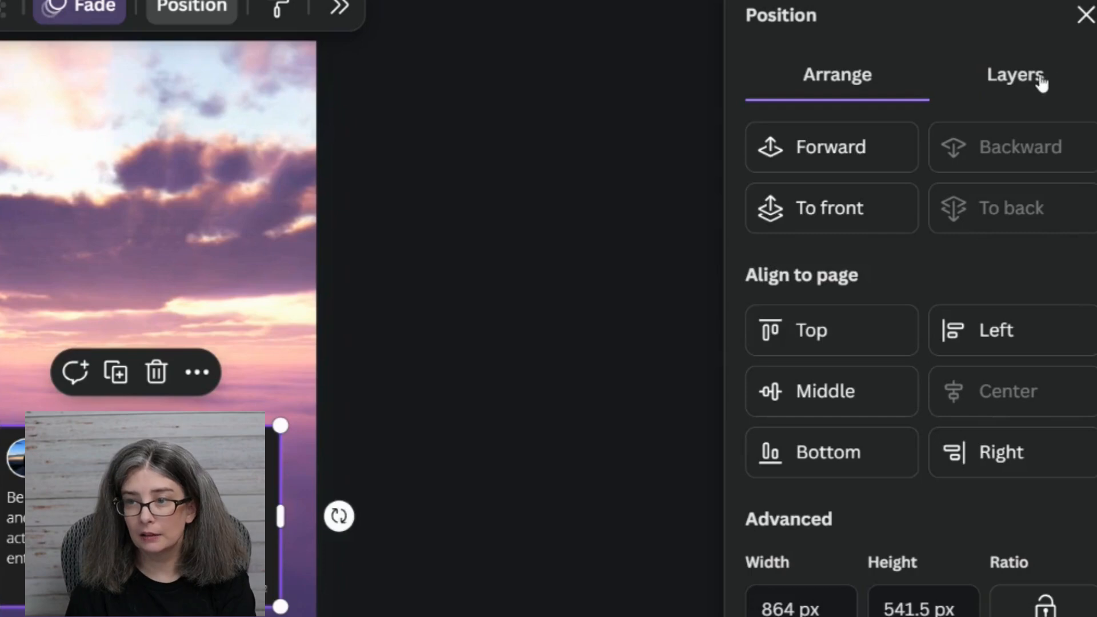
pyautogui.click(1064, 126)
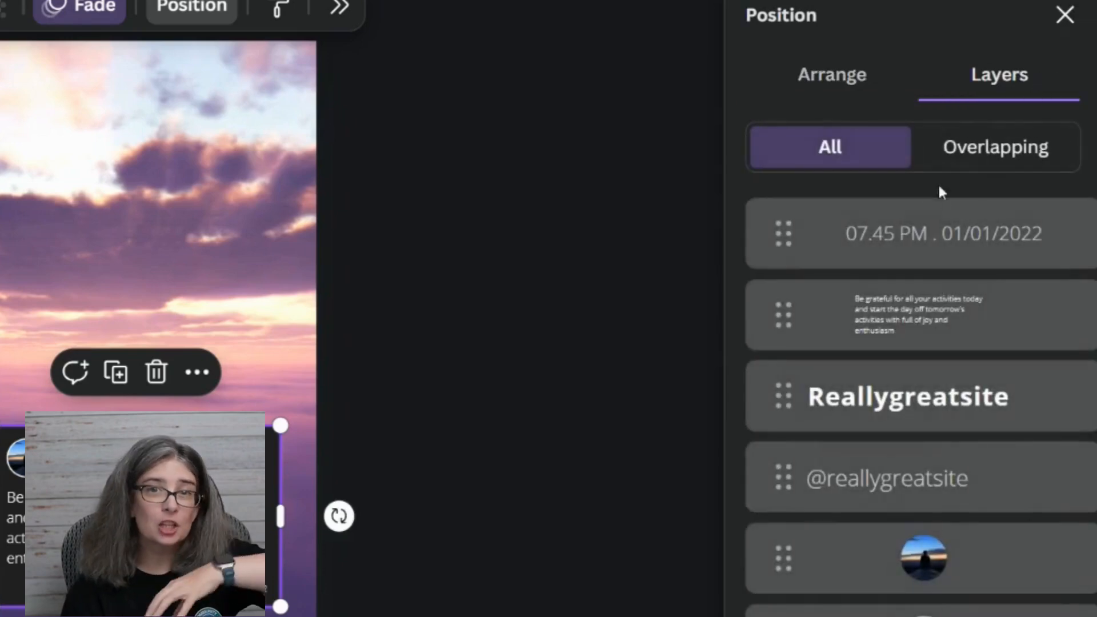
pyautogui.click(905, 231)
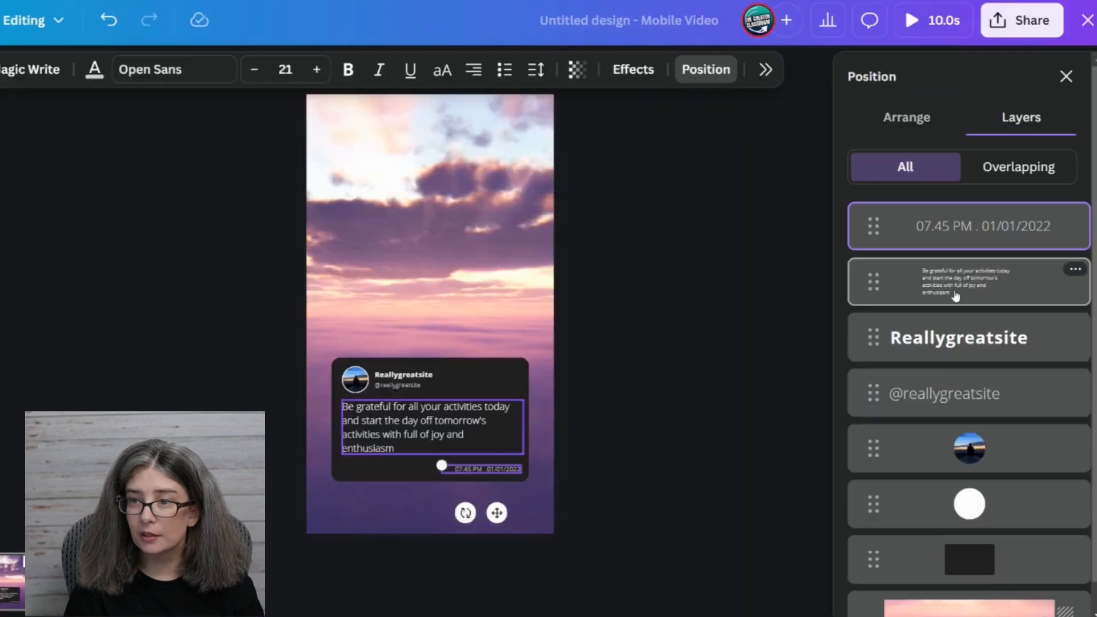
pyautogui.keyDown('shift'); pyautogui.click(917, 558); pyautogui.keyUp('shift')
pyautogui.keyDown('shift'); pyautogui.click(891, 616); pyautogui.keyUp('shift')
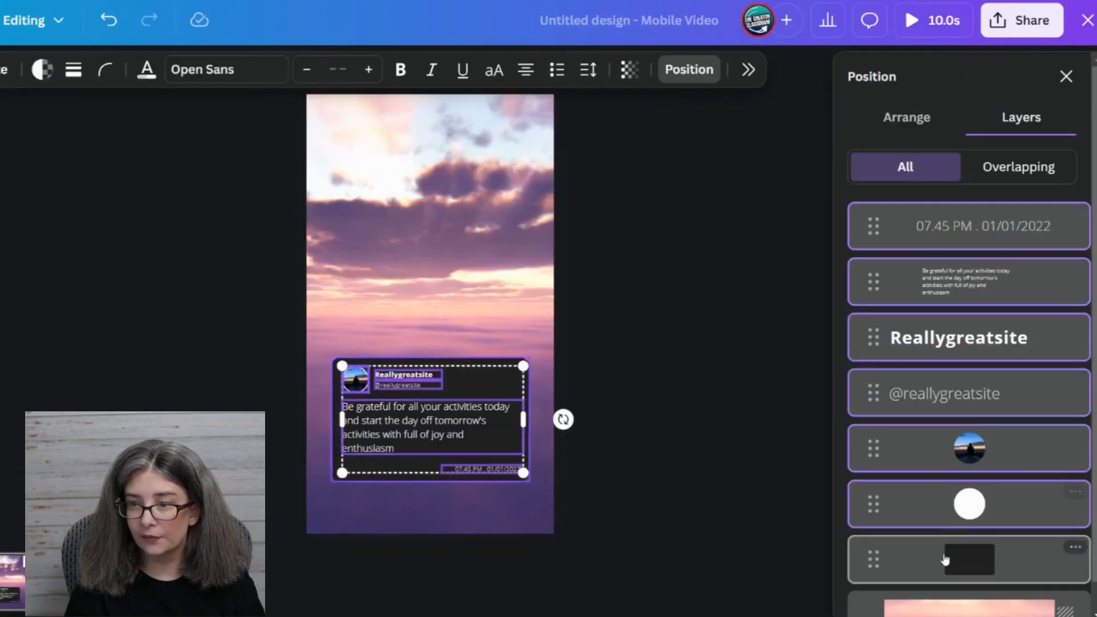
pyautogui.keyDown('shift'); pyautogui.click(946, 557); pyautogui.keyUp('shift')
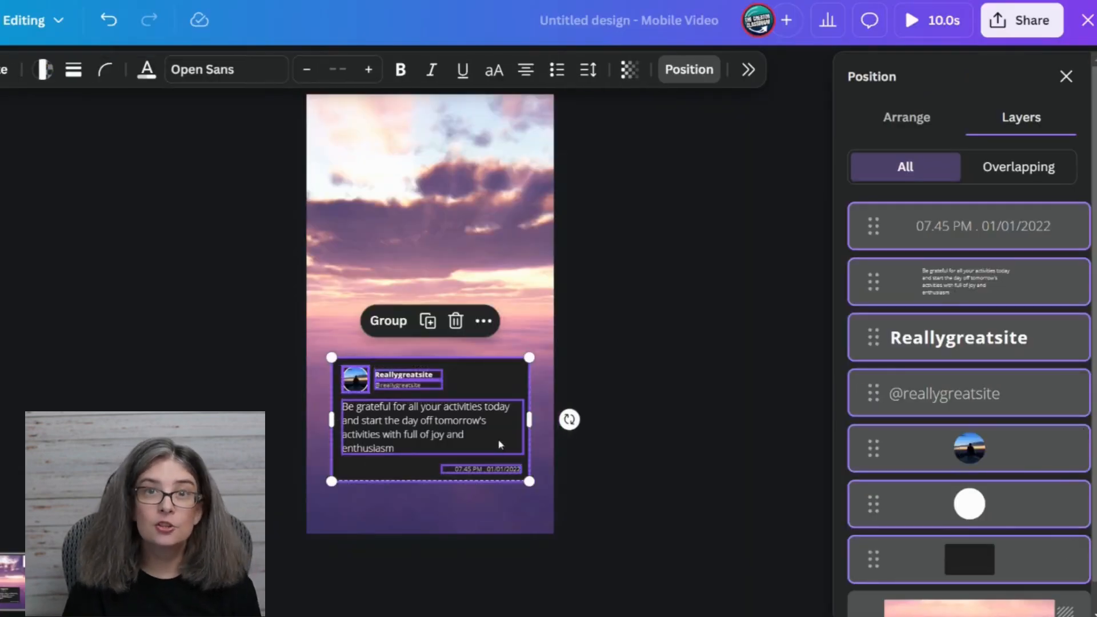
pyautogui.moveTo(491, 436); pyautogui.dragTo(495, 337)
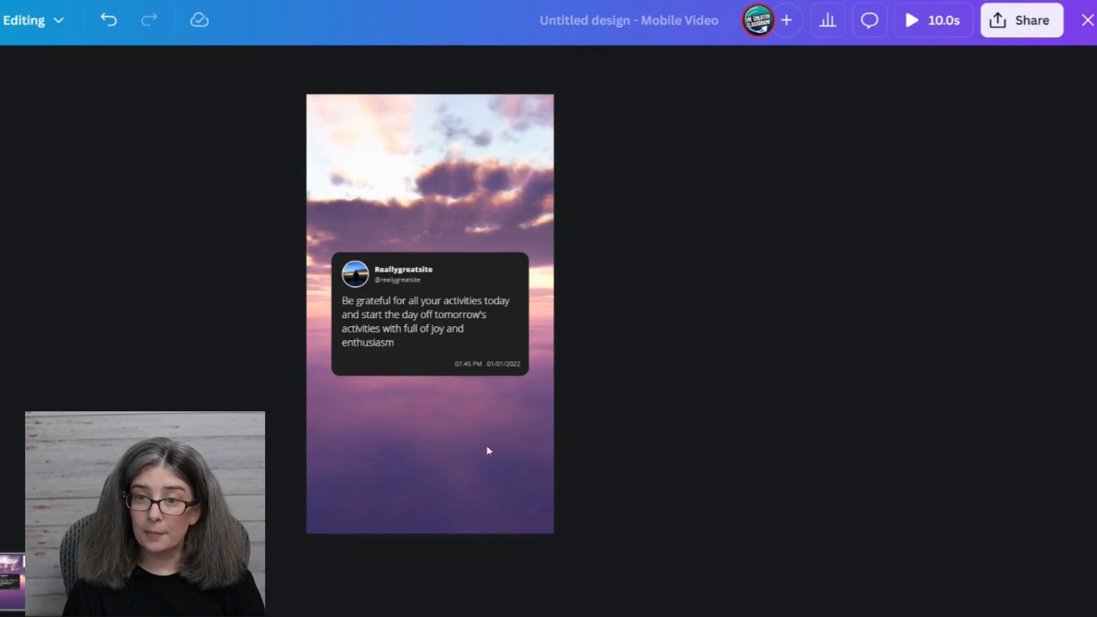
# Paste the comment screenshot below the quote card and enlarge it to nearly the full width of the page.
pyautogui.click(418, 469)
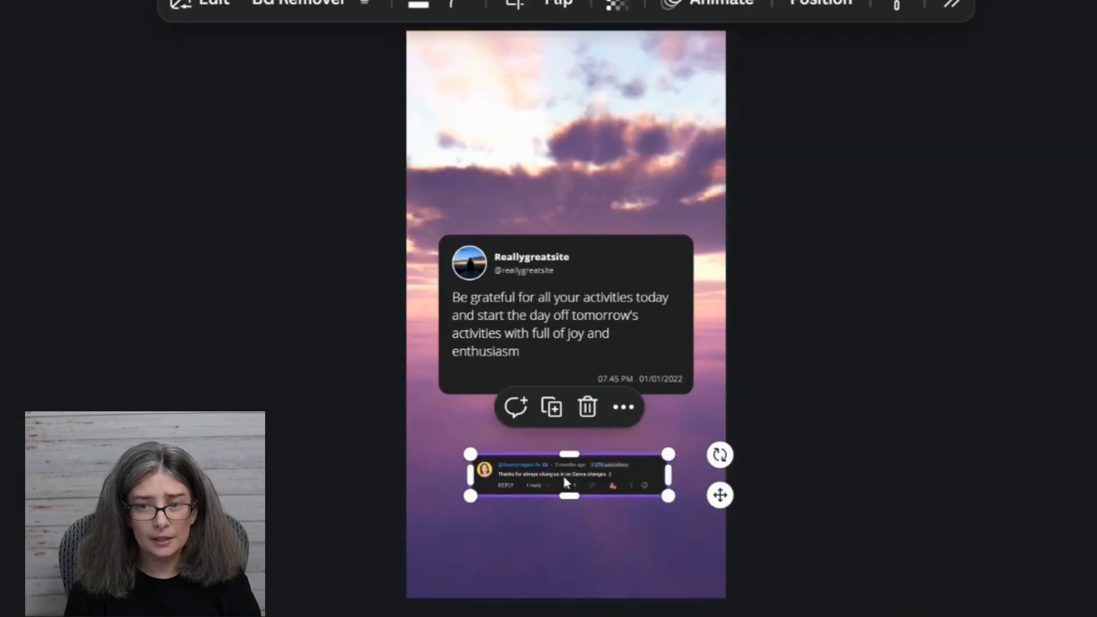
pyautogui.moveTo(1028, 616); pyautogui.dragTo(1062, 616)
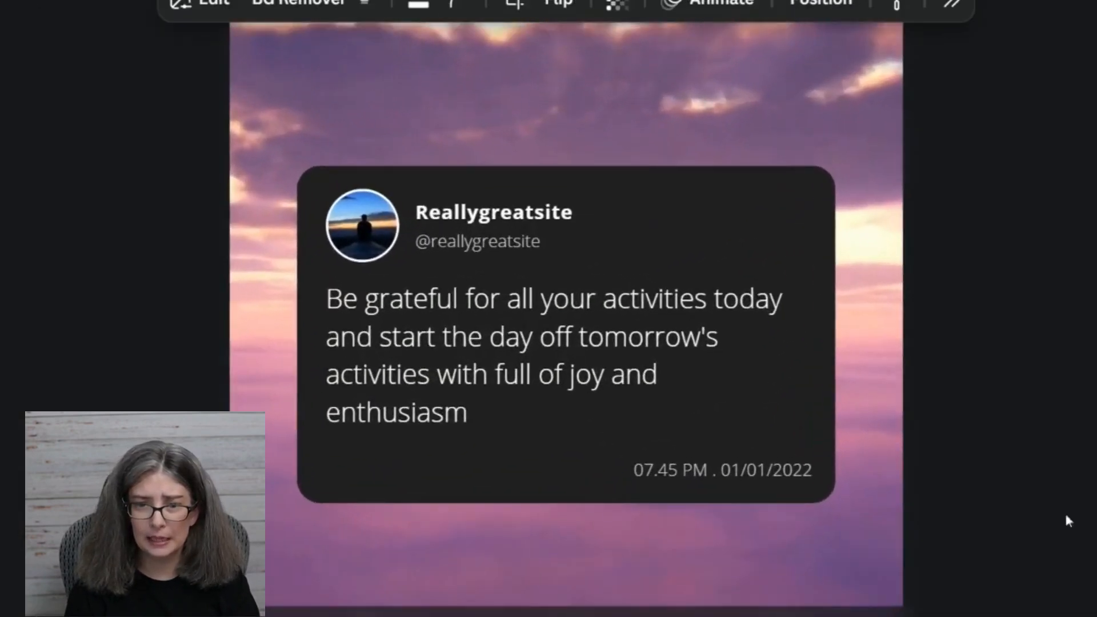
pyautogui.scroll(-5, 1066, 503)
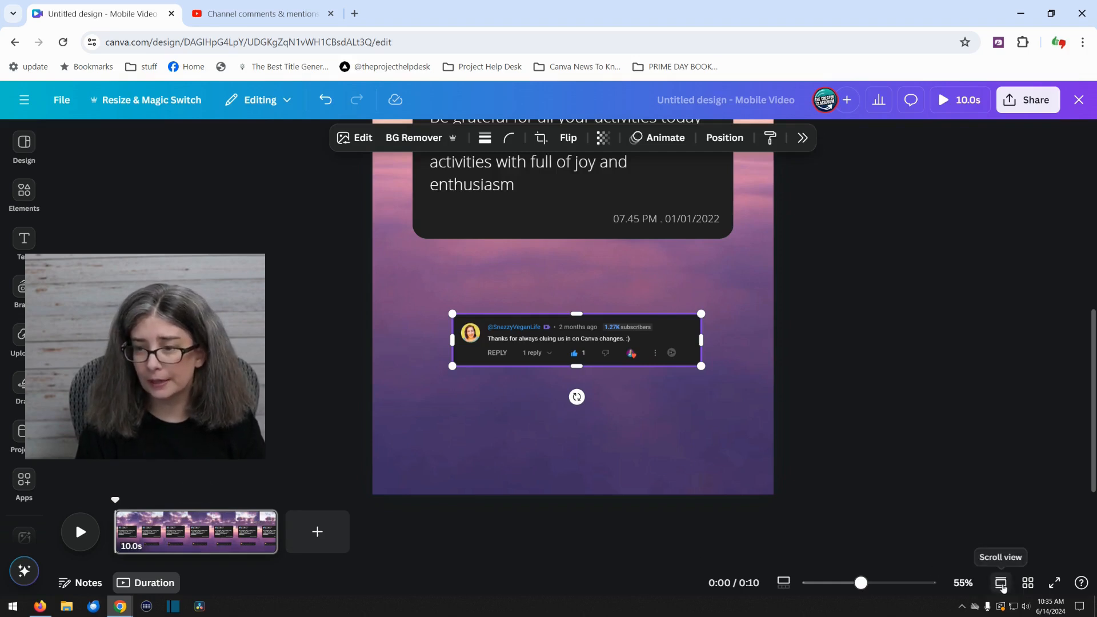
pyautogui.click(1000, 583)
pyautogui.moveTo(836, 583); pyautogui.dragTo(879, 585)
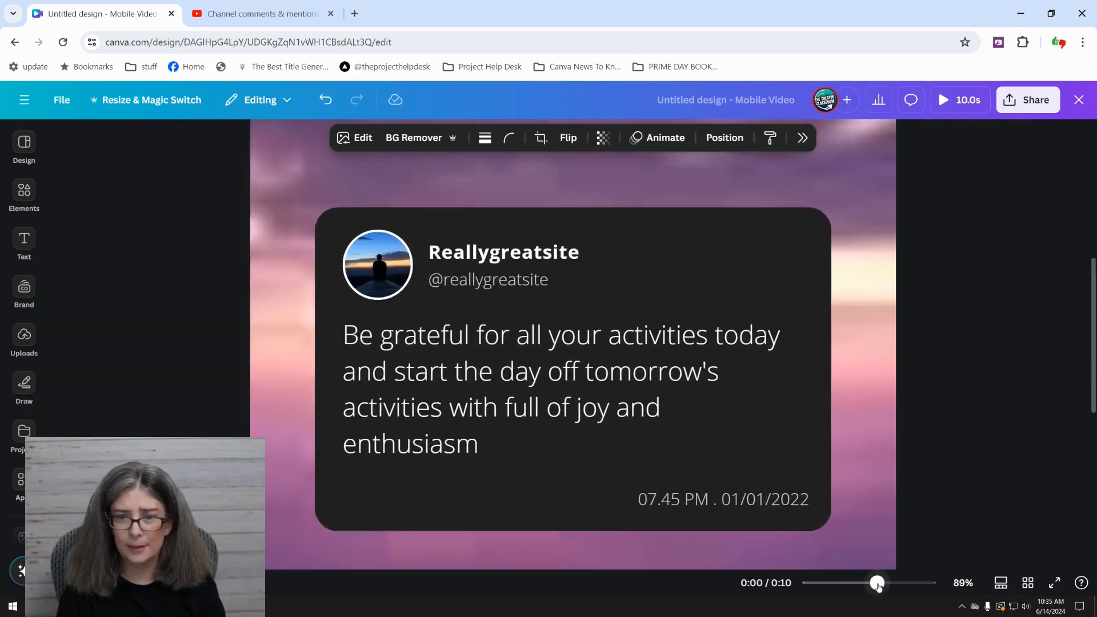
pyautogui.scroll(-5, 876, 500)
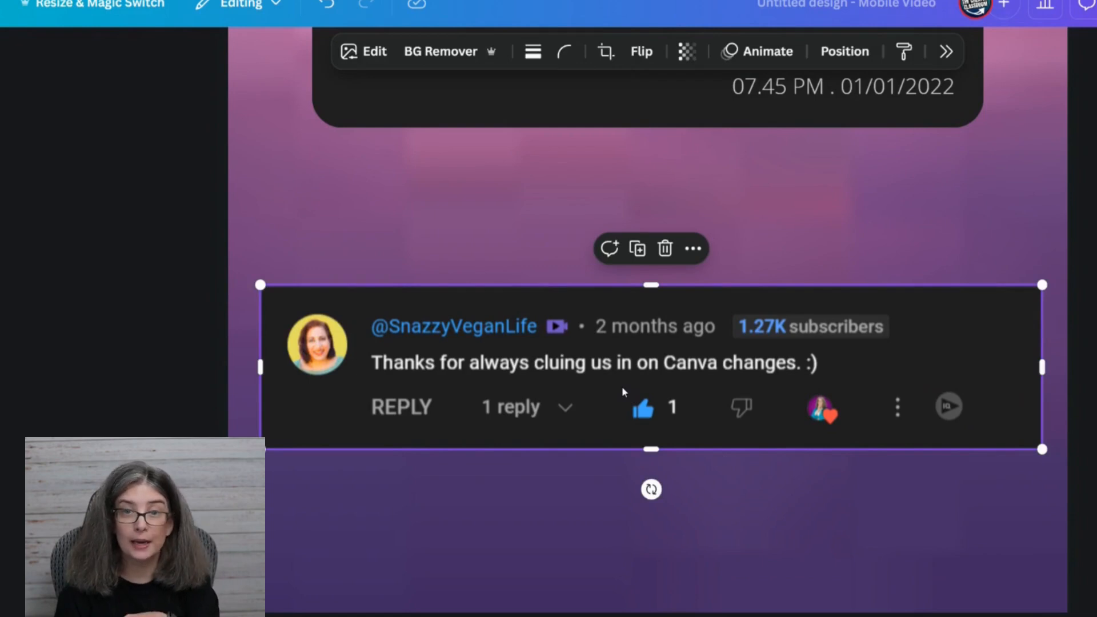
pyautogui.scroll(2, 622, 385)
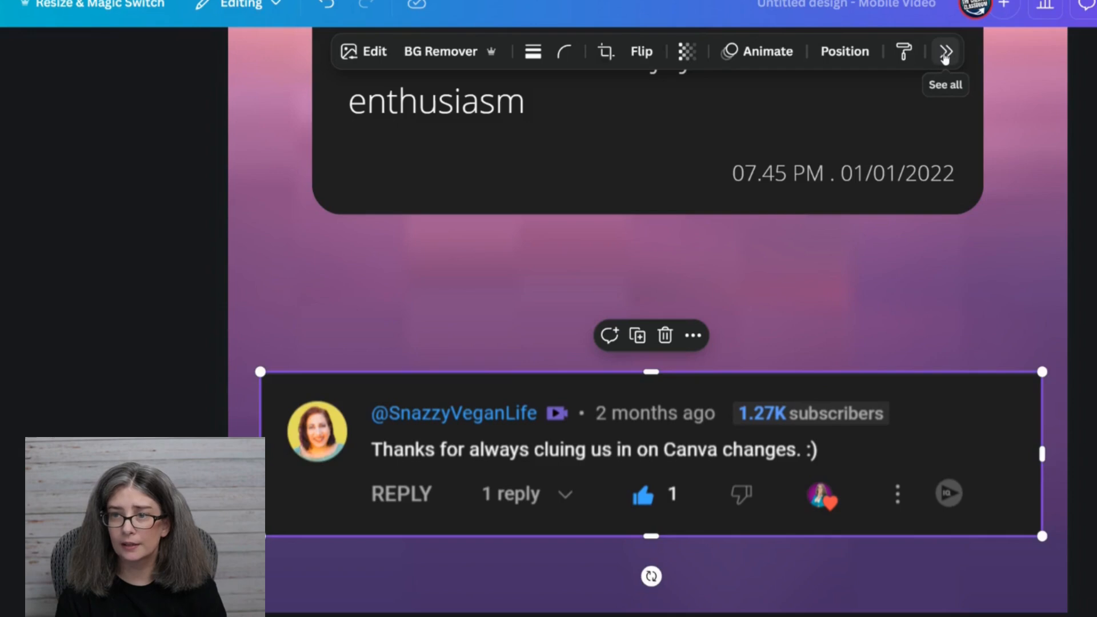
# Extract all text from the comment screenshot as editable text with Grab Text.
pyautogui.click(946, 54)
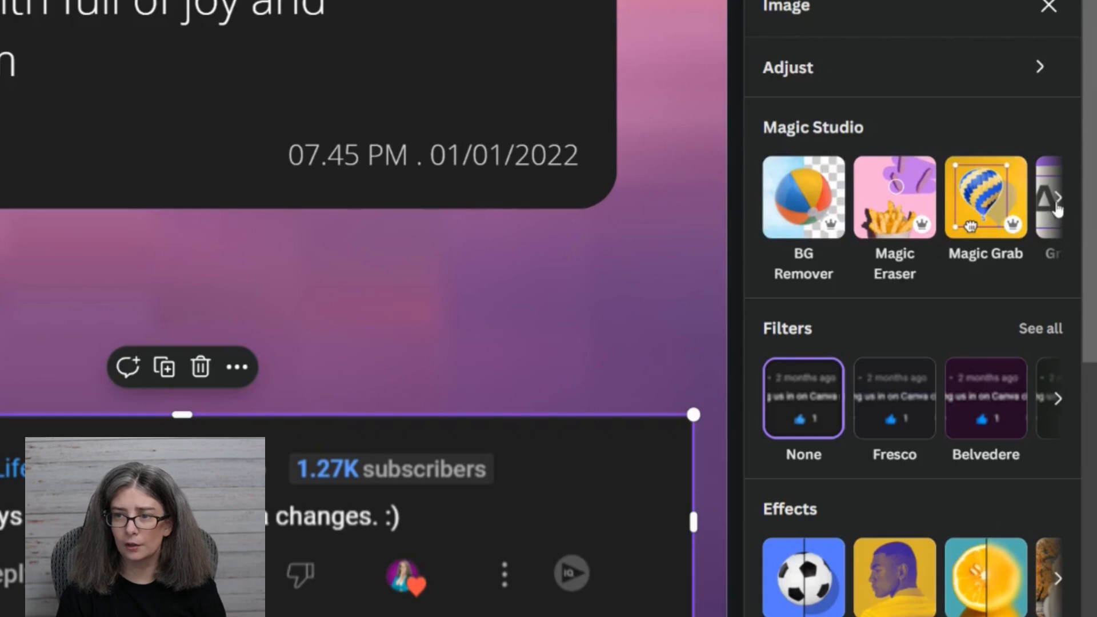
pyautogui.click(1056, 201)
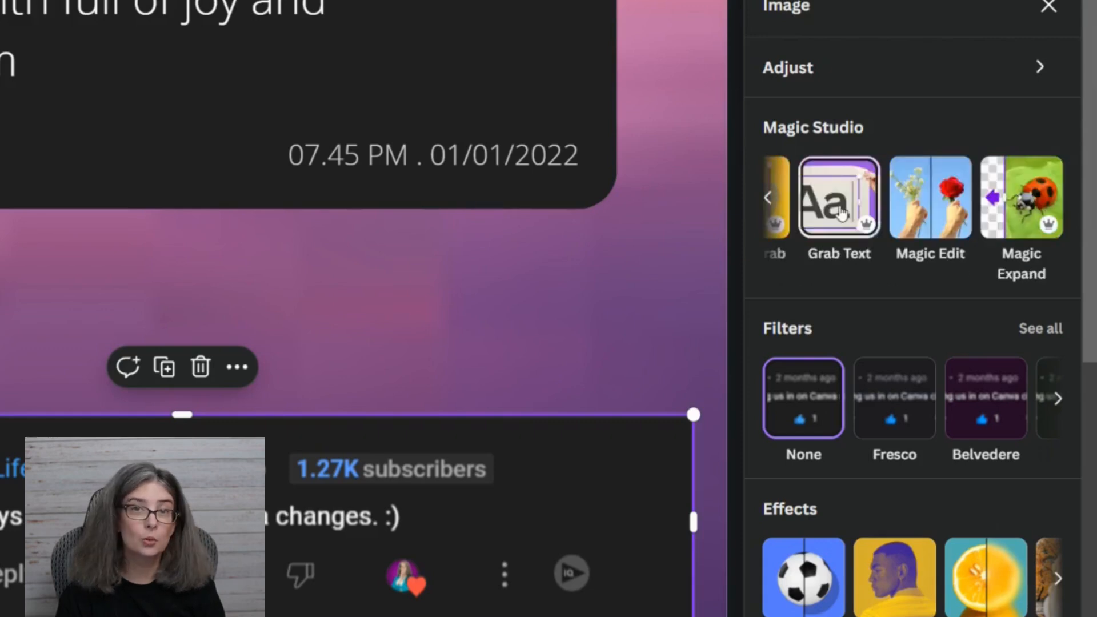
pyautogui.click(839, 209)
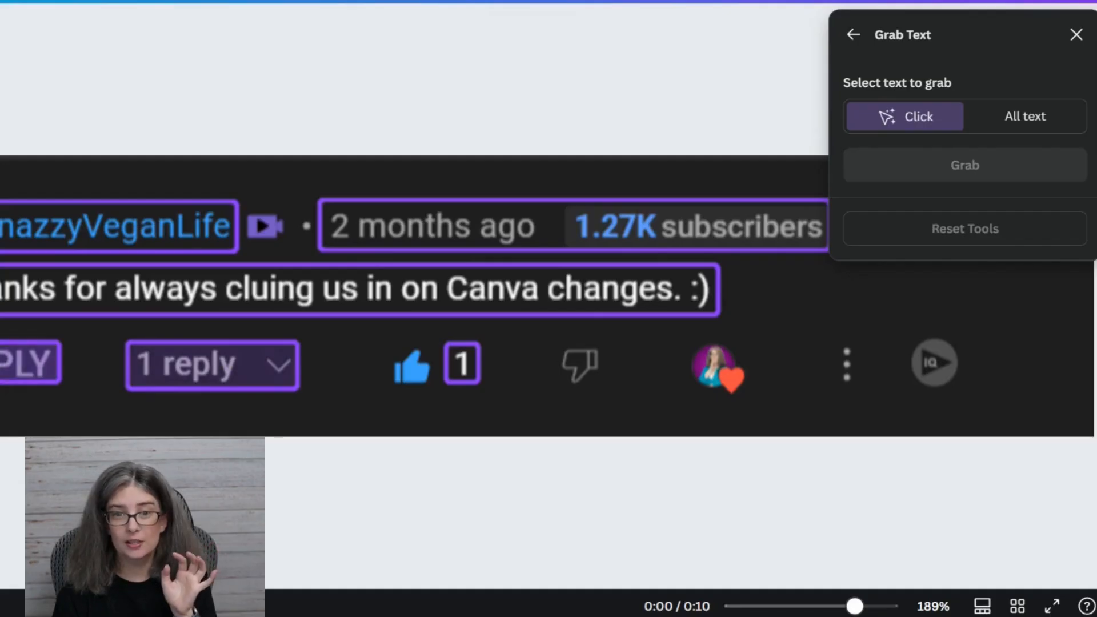
pyautogui.click(123, 286)
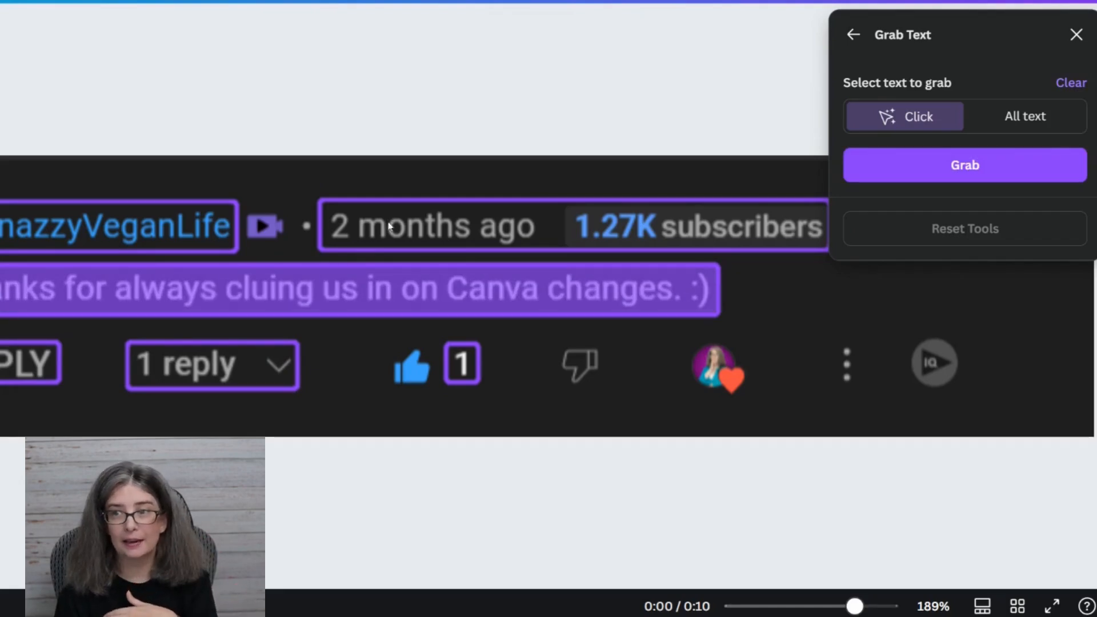
pyautogui.click(1030, 124)
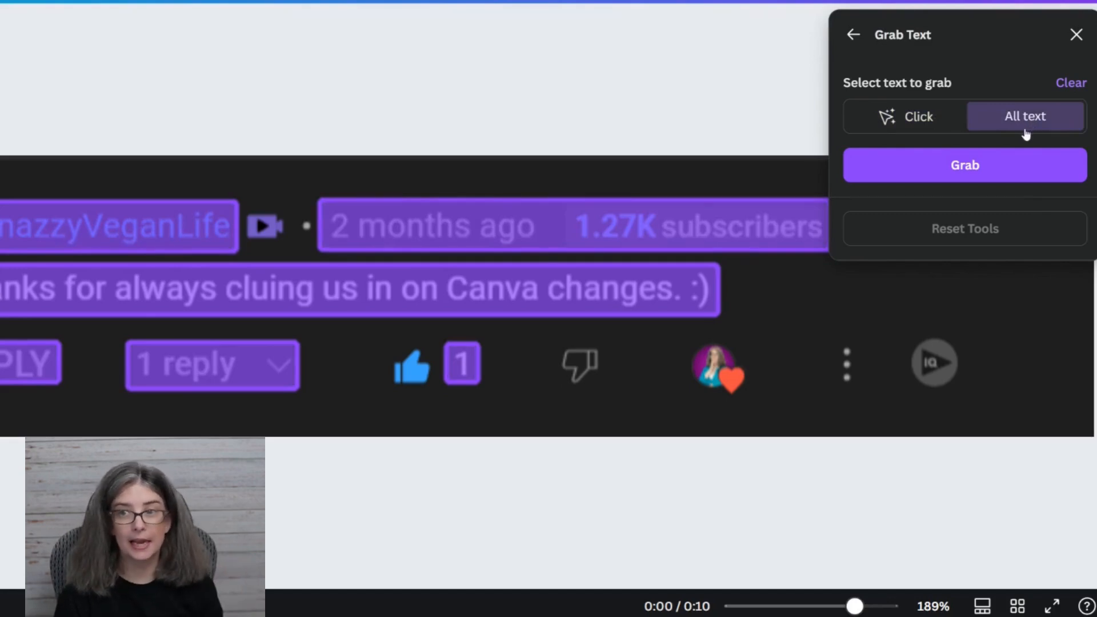
pyautogui.click(998, 173)
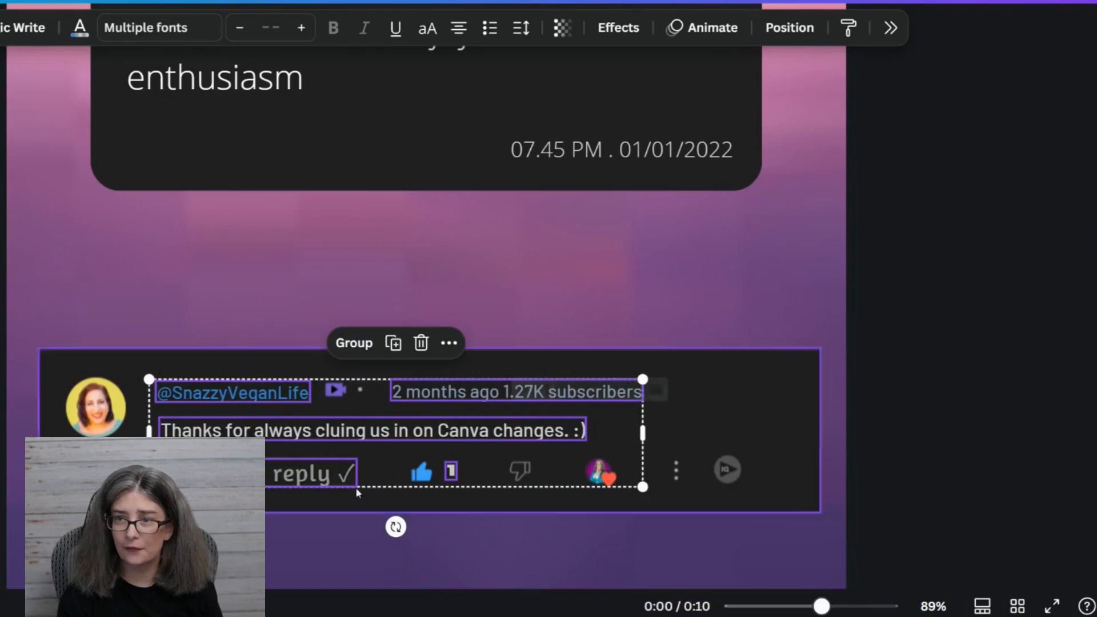
# Examine the separate text layers grabbed from the comment in the layer list, and close the list.
pyautogui.click(791, 29)
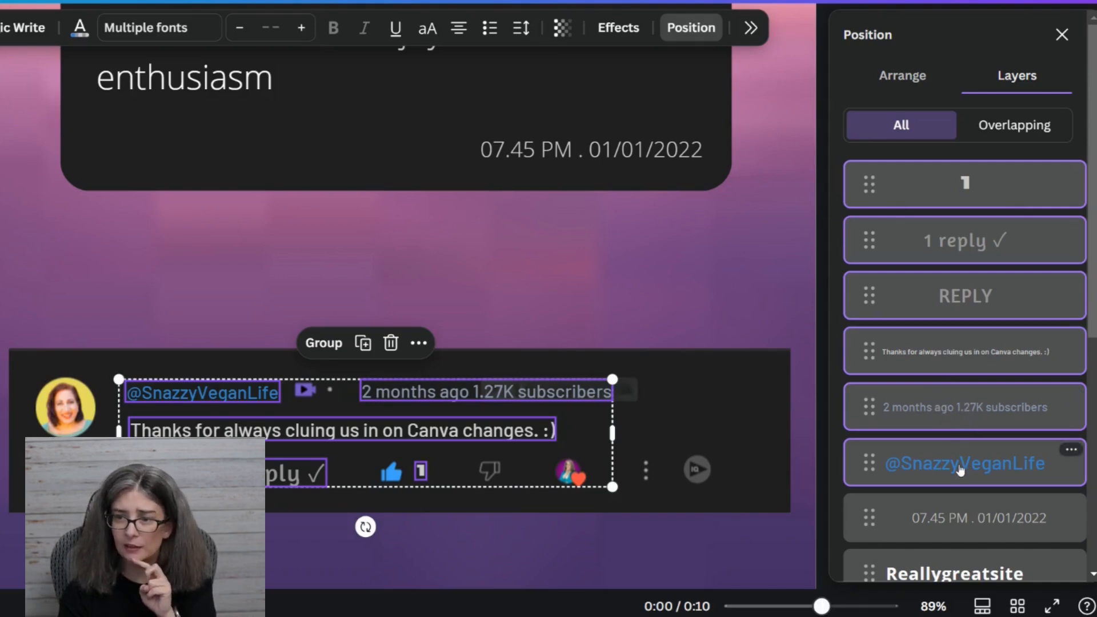
pyautogui.scroll(-3, 960, 469)
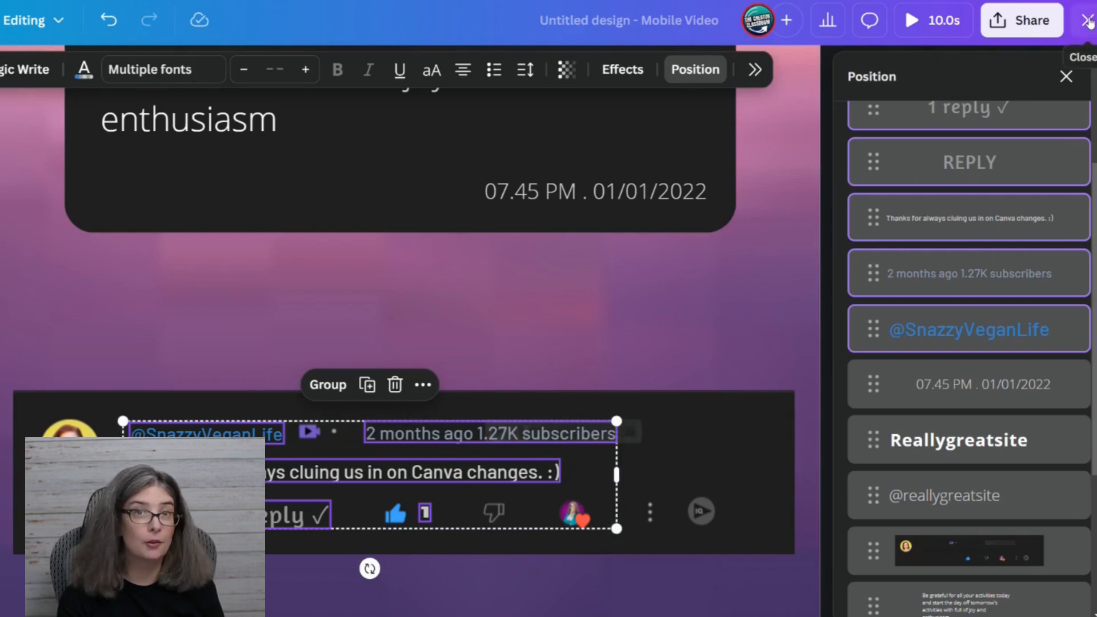
pyautogui.click(1087, 21)
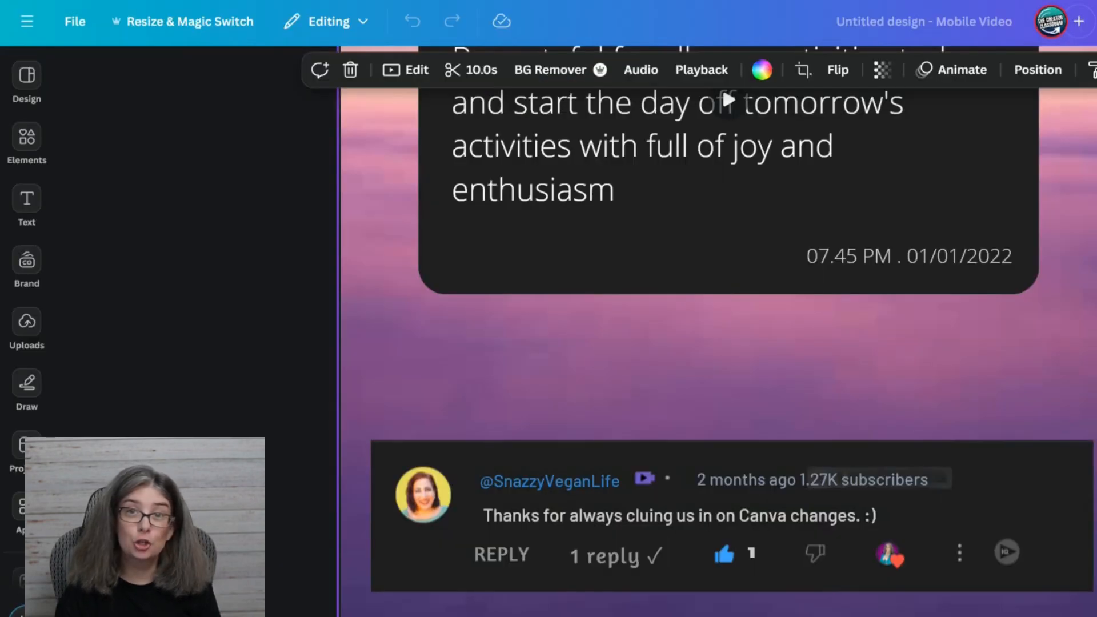
# Cut the grabbed sentence "Thanks for always cluing us in on Canva changes. :)" and paste it over the card's placeholder quote.
pyautogui.scroll(2, 549, 573)
pyautogui.scroll(-2, 550, 573)
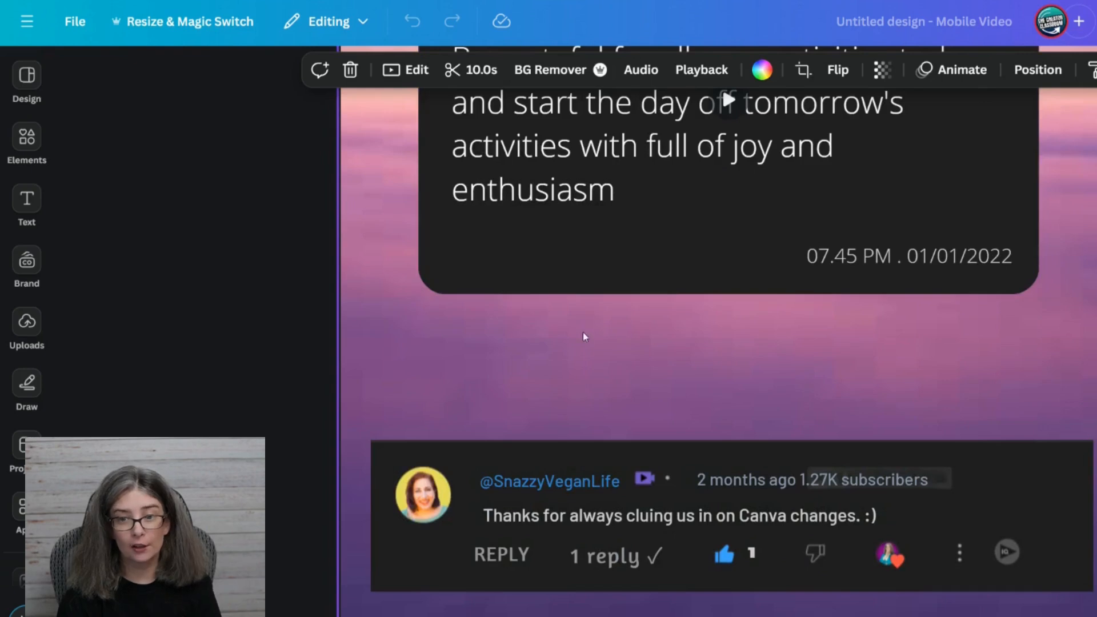
pyautogui.doubleClick(611, 516)
pyautogui.hotkey('ctrl', 'c')
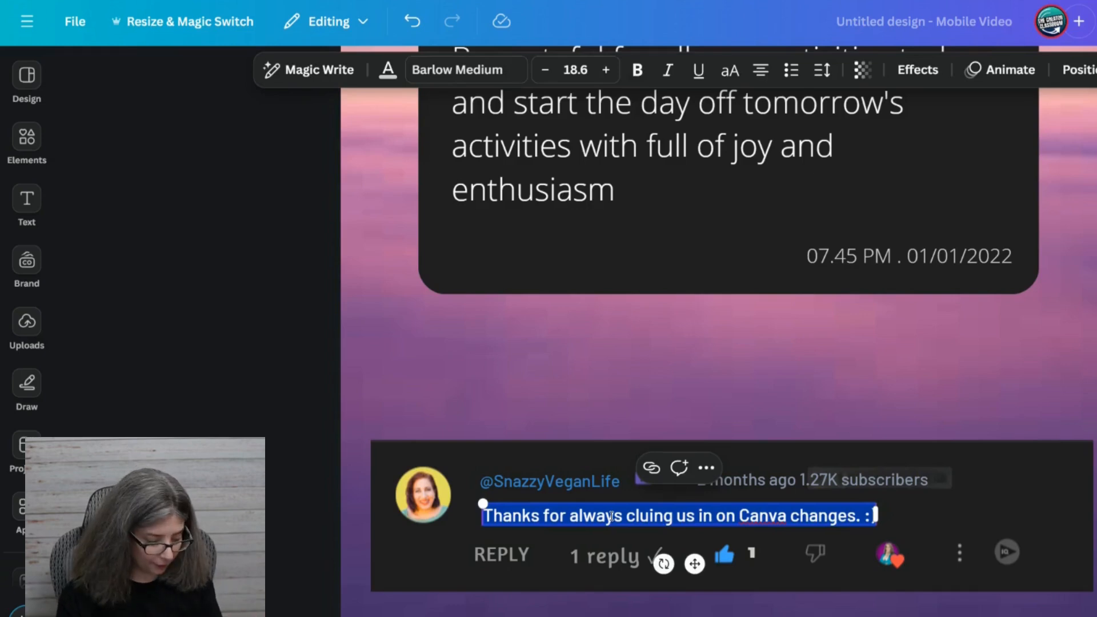
pyautogui.press('BackSpace')
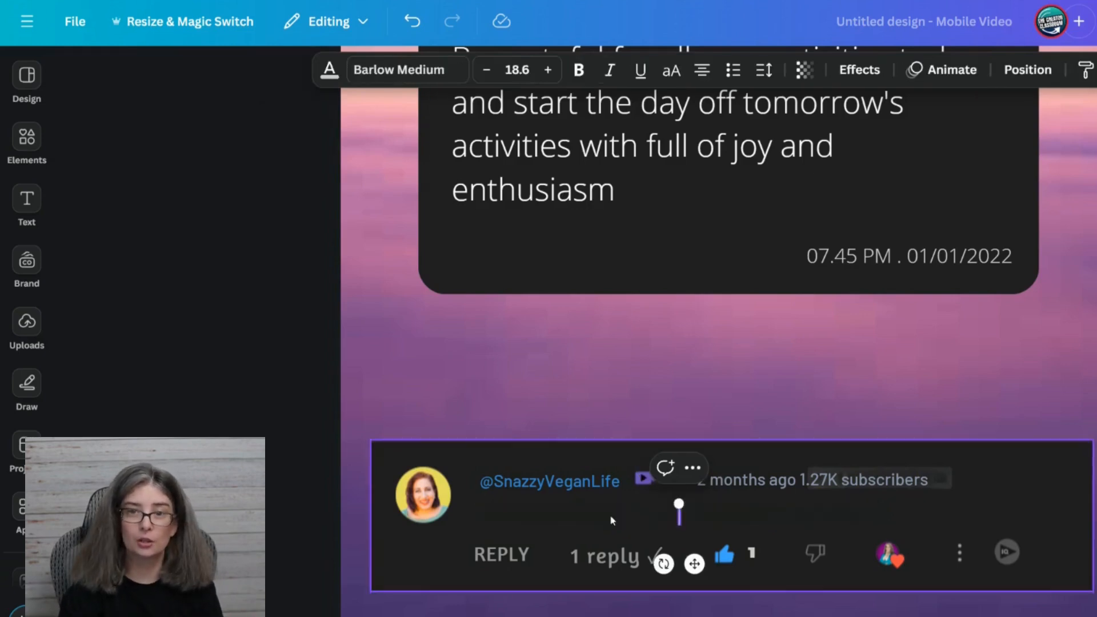
pyautogui.scroll(3, 616, 506)
pyautogui.doubleClick(600, 335)
pyautogui.click(637, 358)
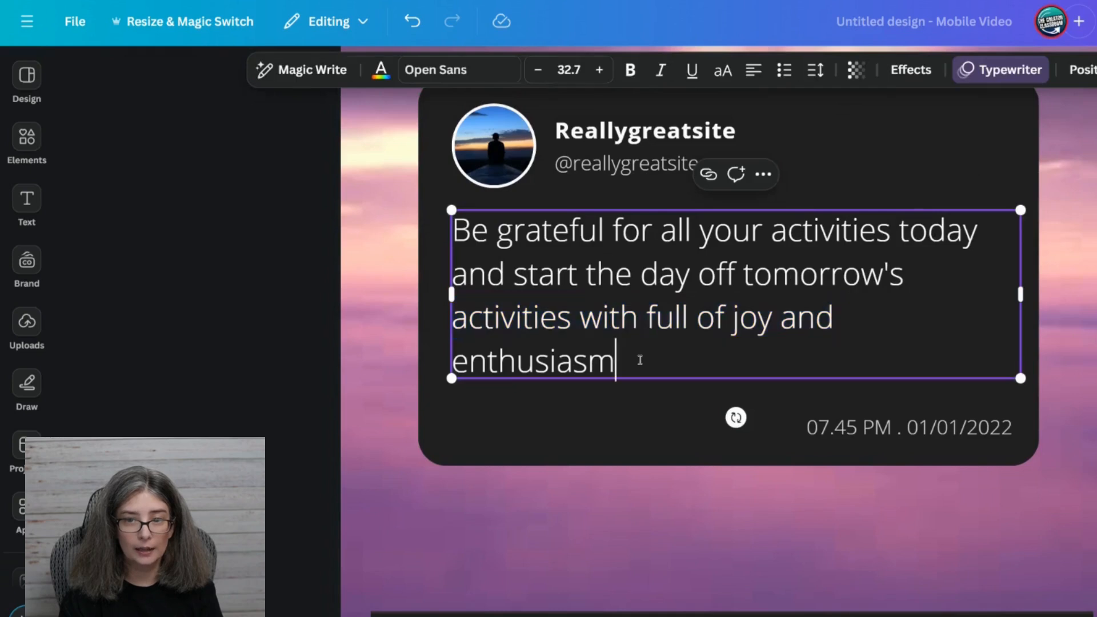
pyautogui.doubleClick(607, 342)
pyautogui.moveTo(606, 343); pyautogui.dragTo(494, 250)
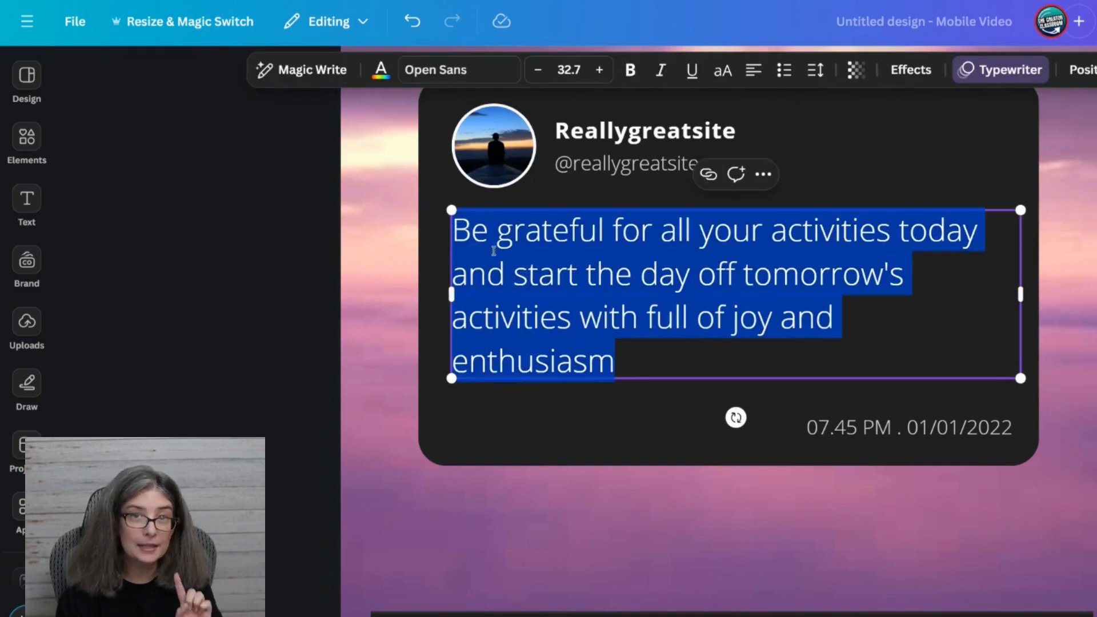
pyautogui.hotkey('ctrl', 'v')
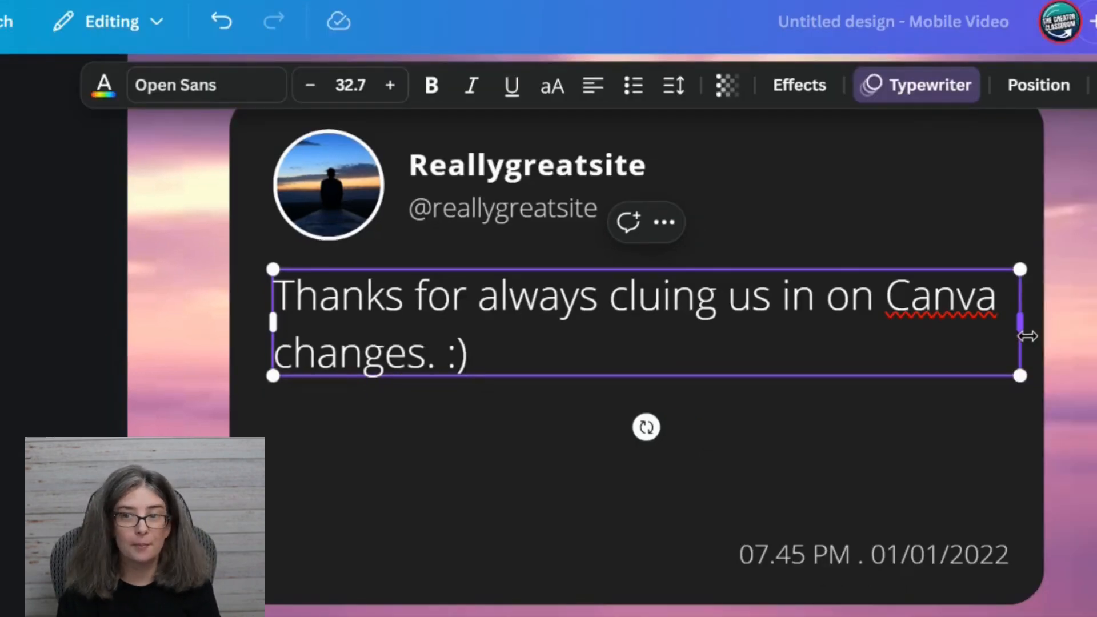
# Enlarge the comment text on the card to font size 46.1 and reduce its line spacing to 1.08.
pyautogui.moveTo(1019, 331); pyautogui.dragTo(978, 464)
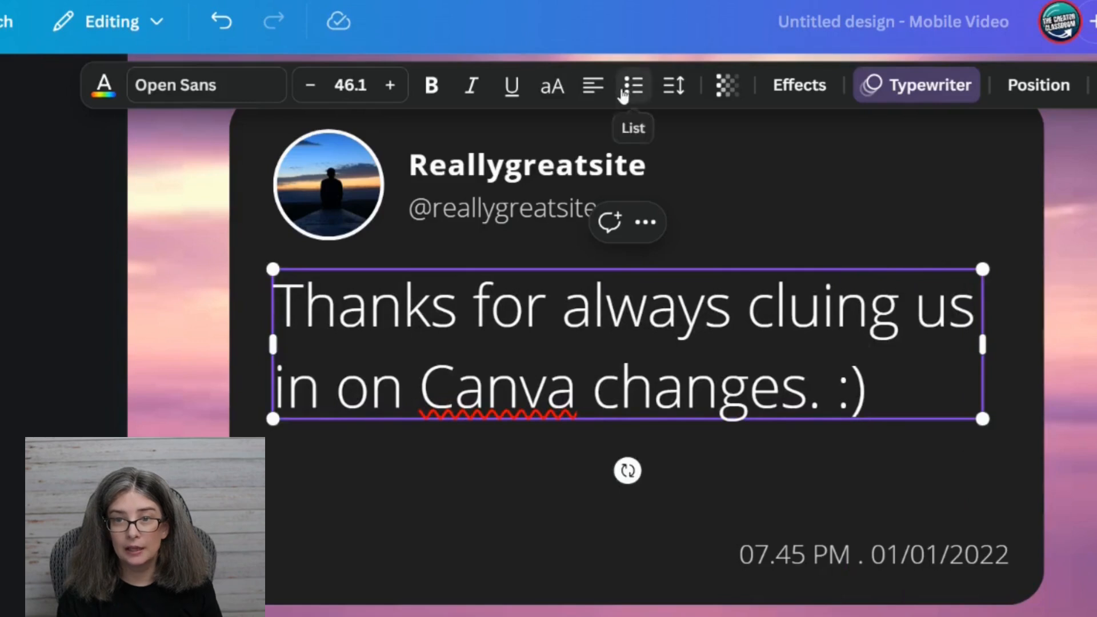
pyautogui.click(676, 98)
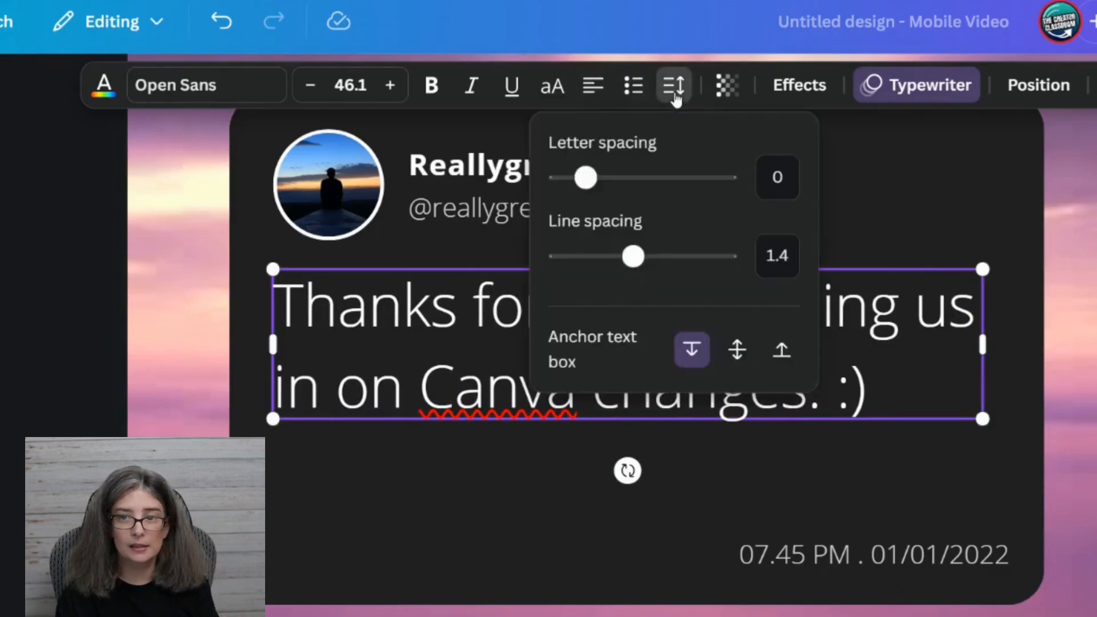
pyautogui.moveTo(633, 256); pyautogui.dragTo(604, 262)
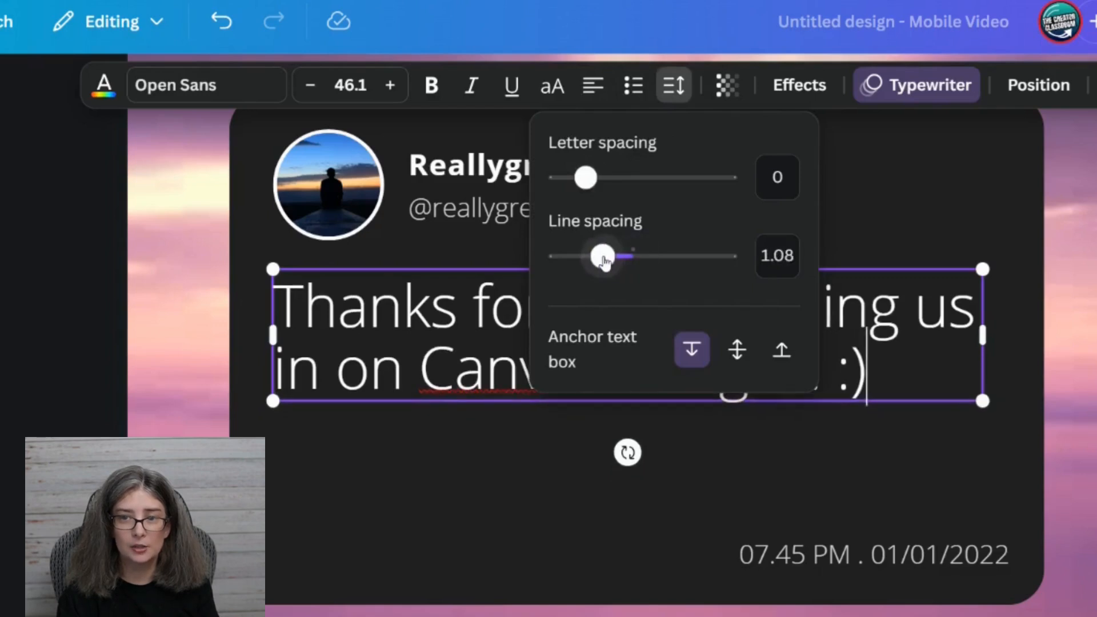
pyautogui.click(433, 308)
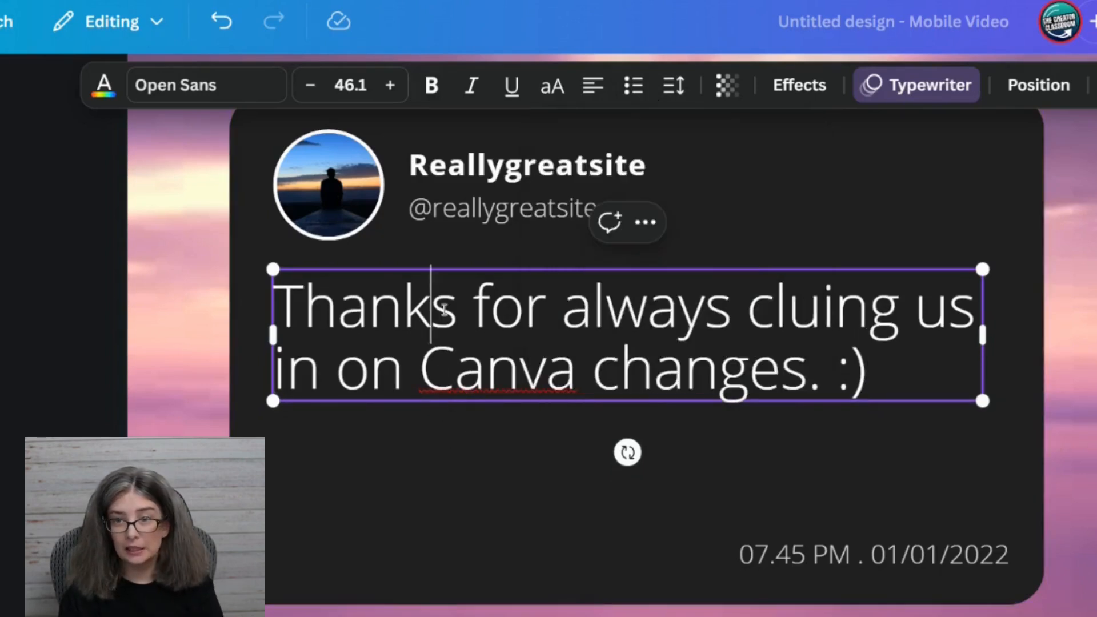
pyautogui.doubleClick(818, 307)
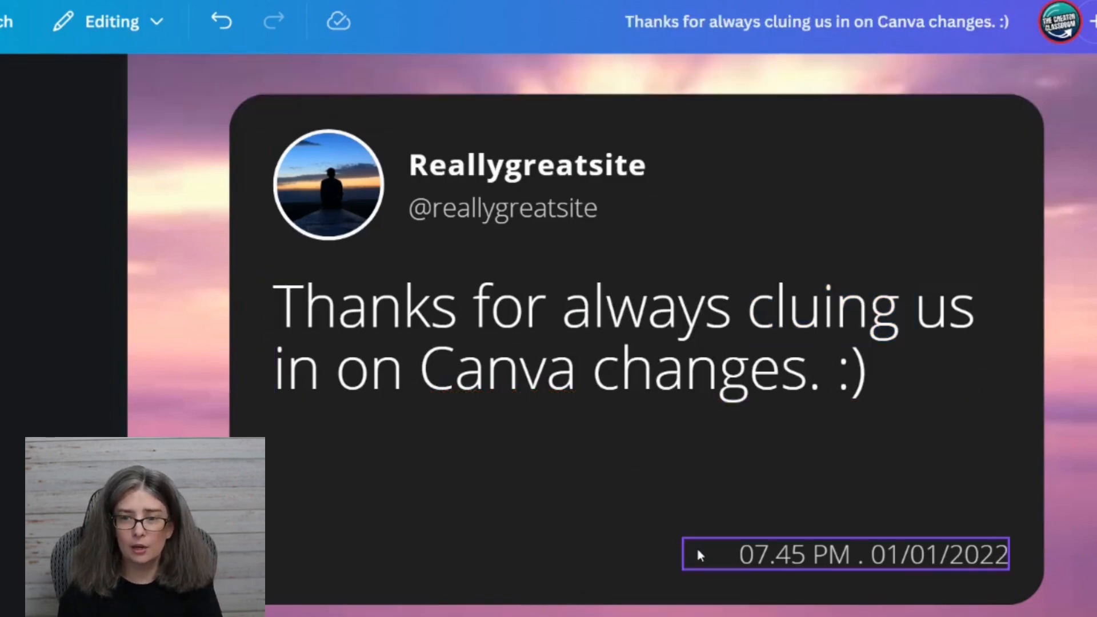
# Delete the date and time line from the card and change the display name to "Anonymous".
pyautogui.click(695, 546)
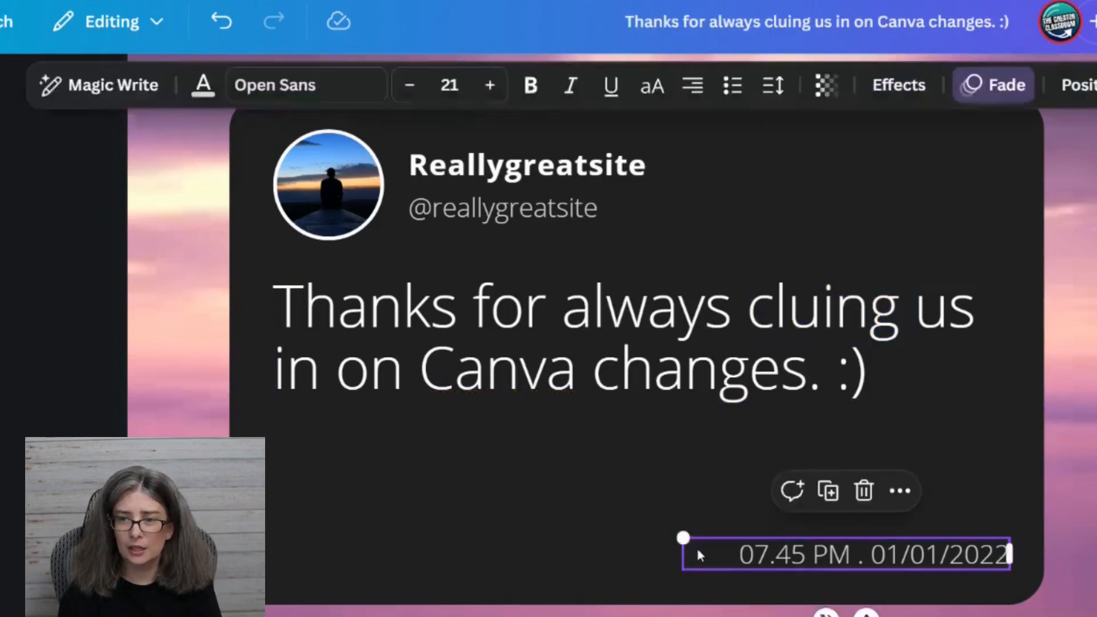
pyautogui.click(864, 492)
pyautogui.doubleClick(494, 171)
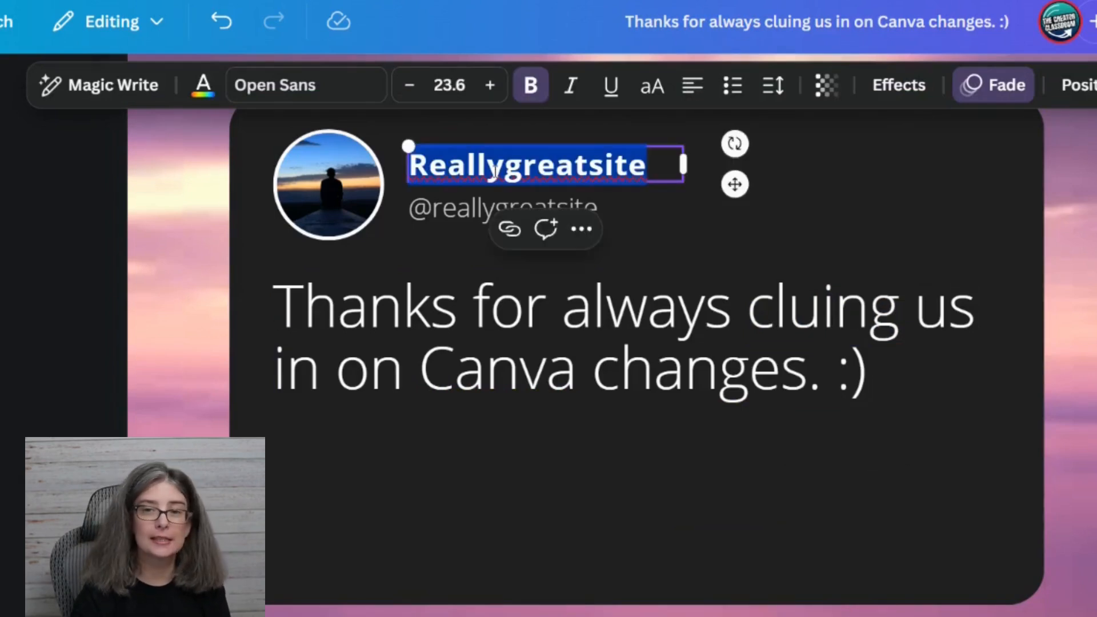
pyautogui.write('Anonymous')
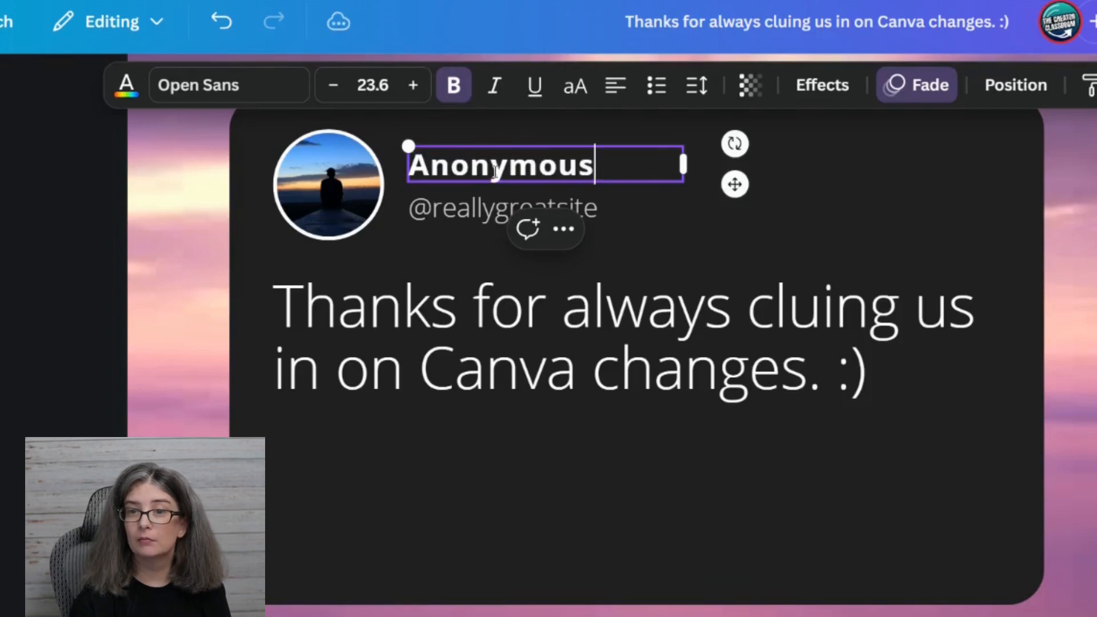
pyautogui.doubleClick(453, 218)
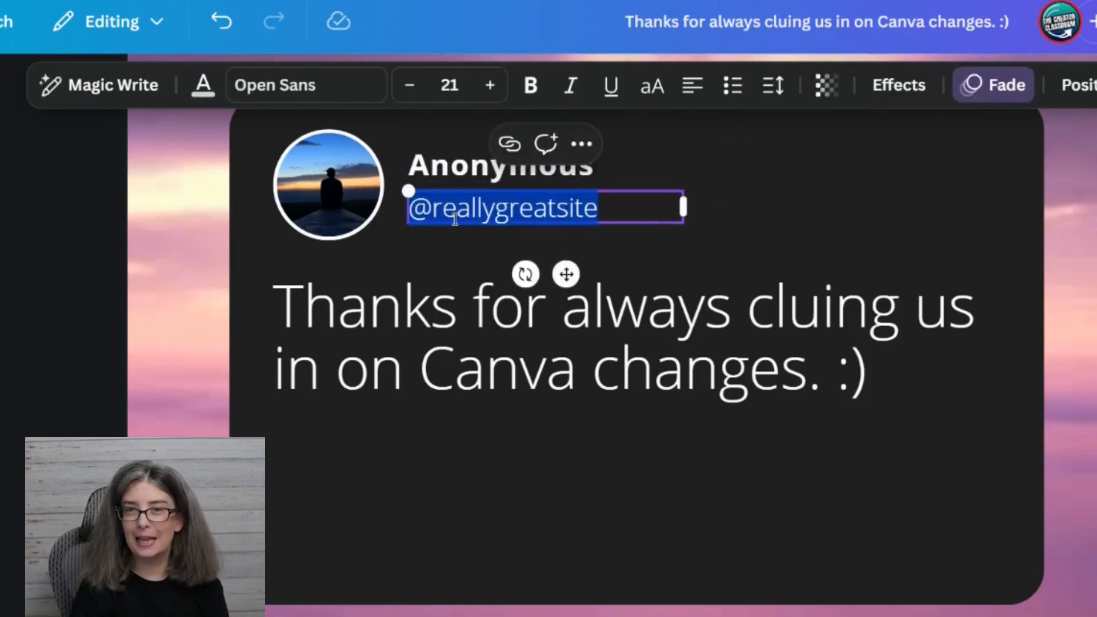
pyautogui.write('@')
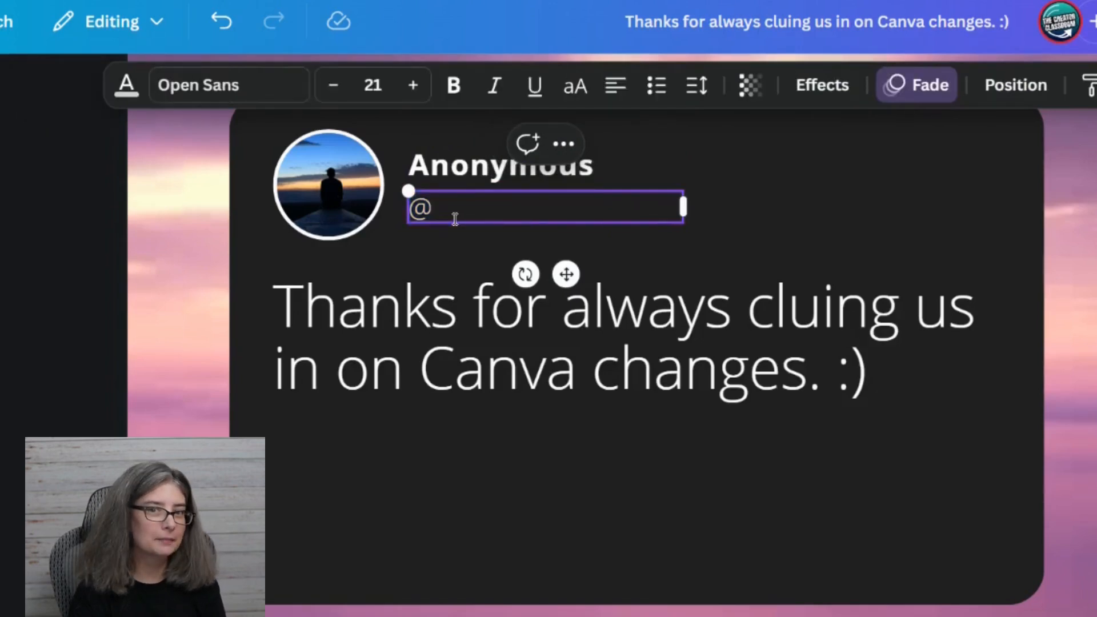
pyautogui.write('awesomechannelm')
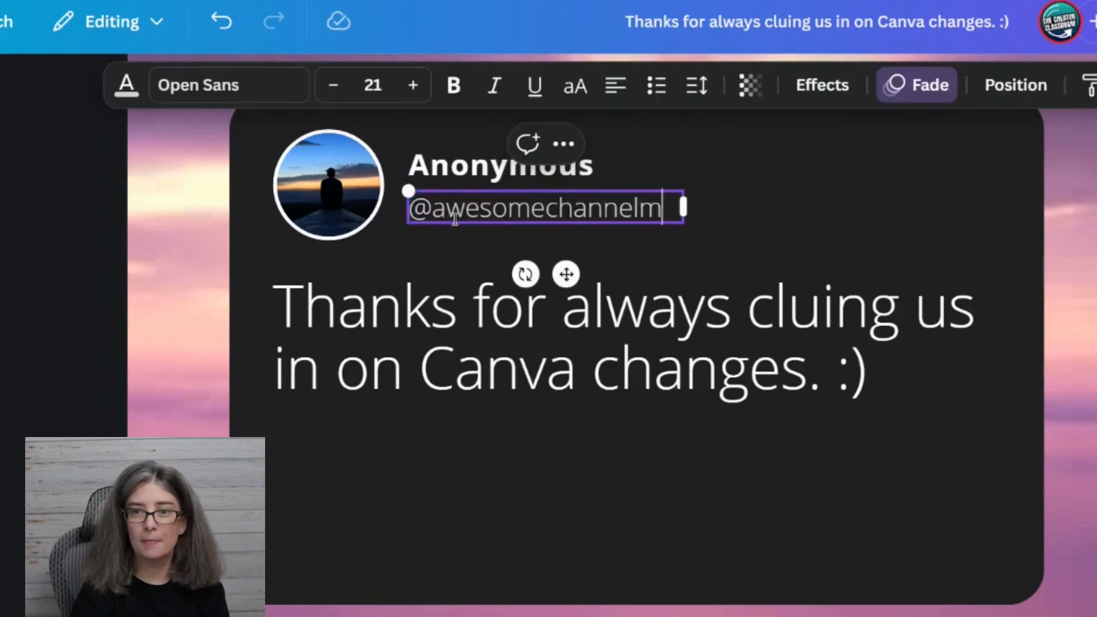
pyautogui.write('ember')
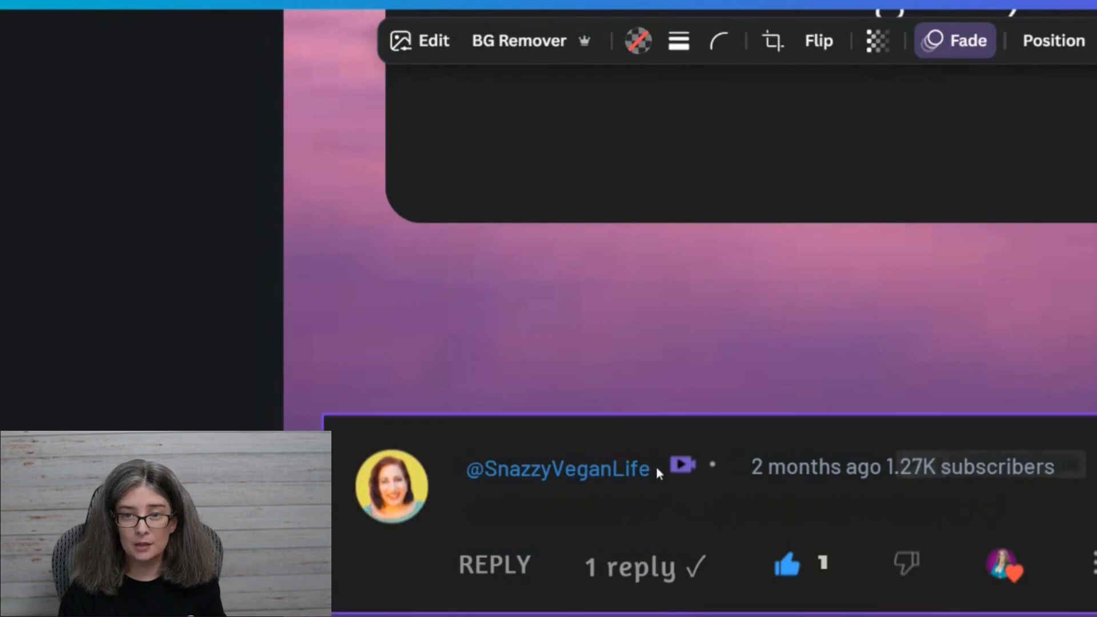
# Use Magic Grab on the comment screenshot to extract the video, thumbs-up, thumbs-down, hearted avatar and three-dot icons together.
pyautogui.click(692, 471)
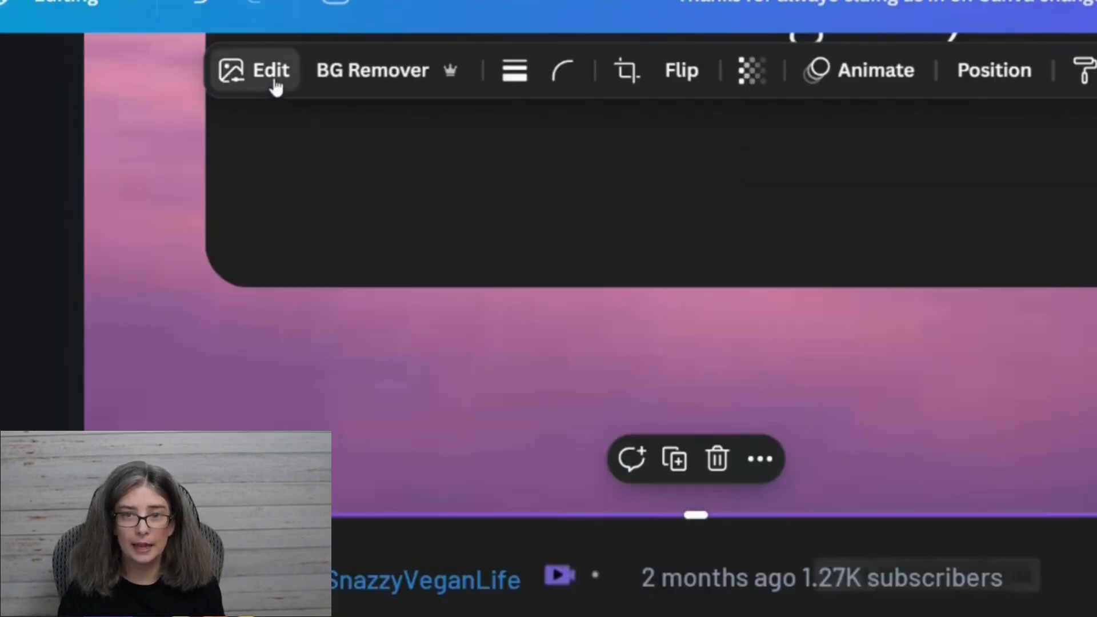
pyautogui.click(164, 73)
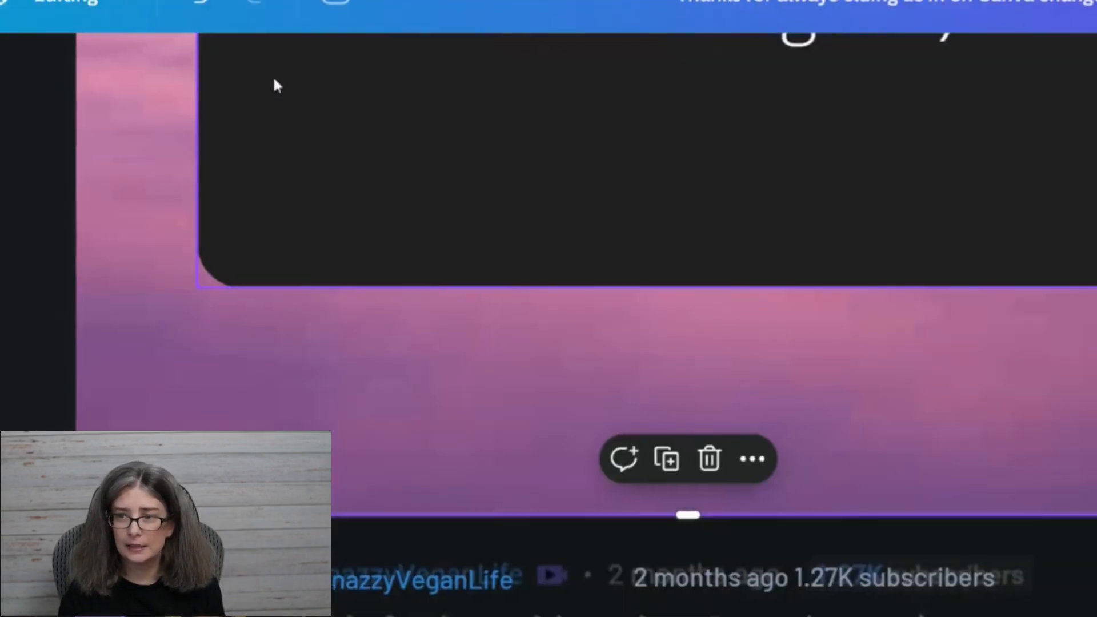
pyautogui.click(947, 226)
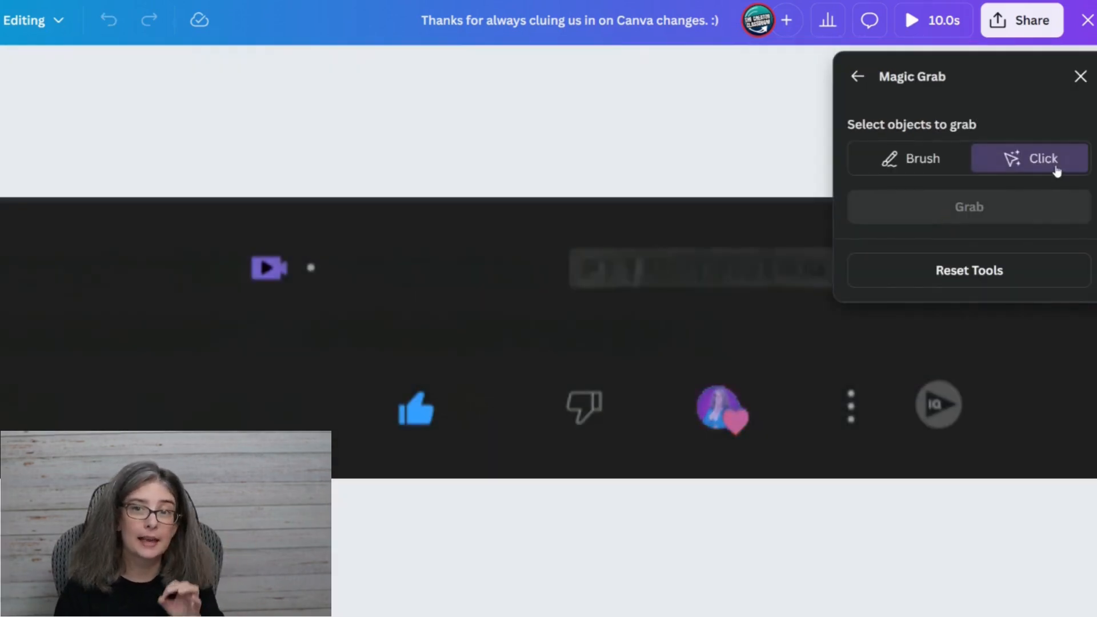
pyautogui.click(263, 266)
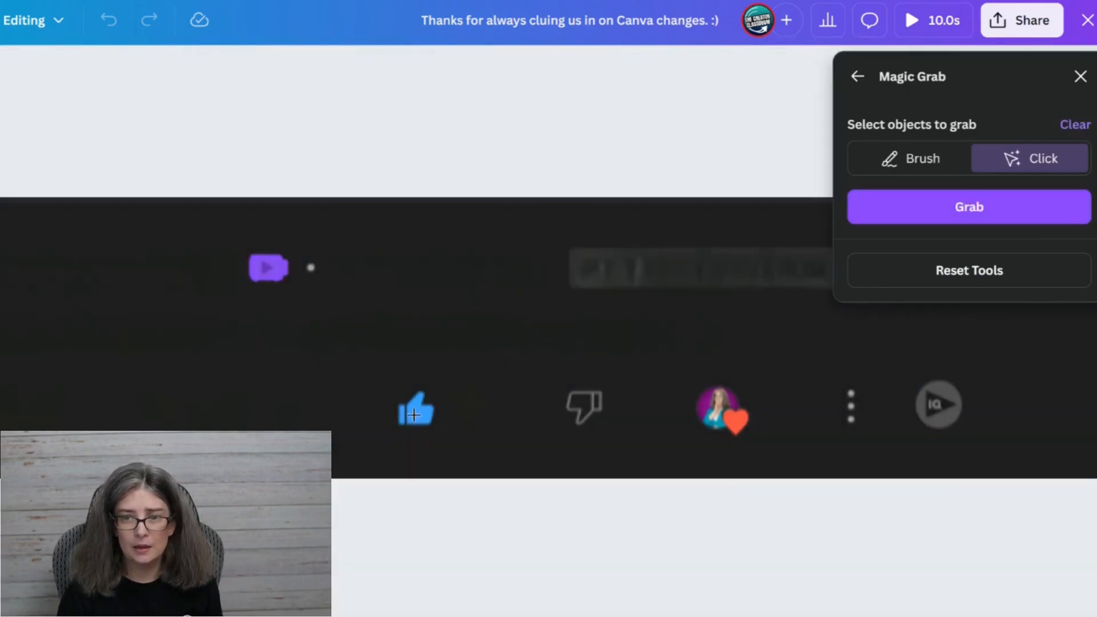
pyautogui.click(409, 412)
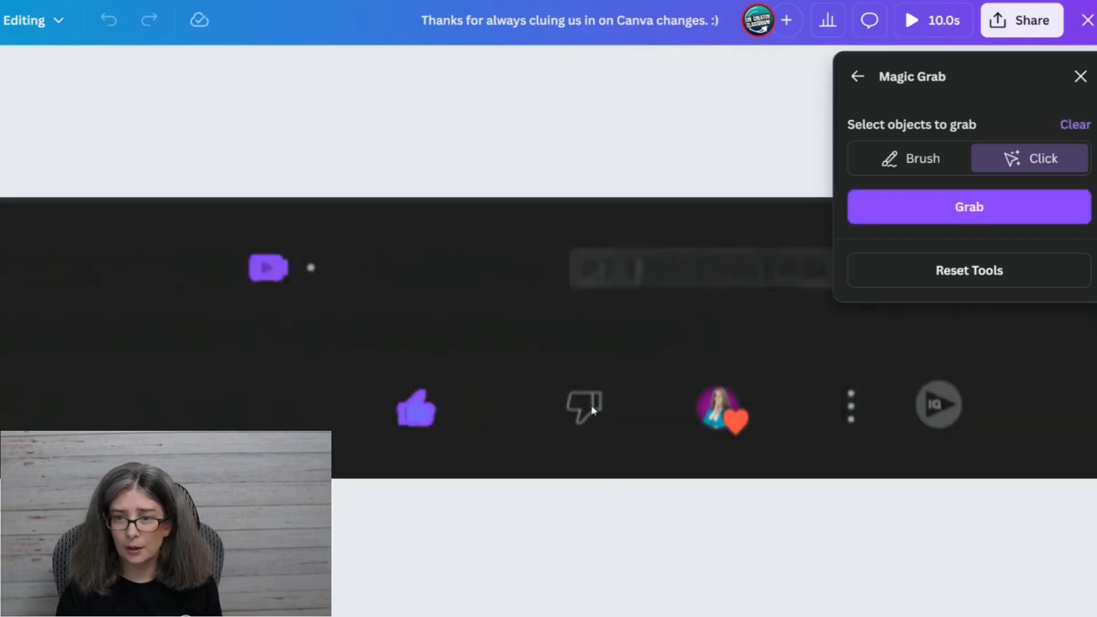
pyautogui.click(592, 410)
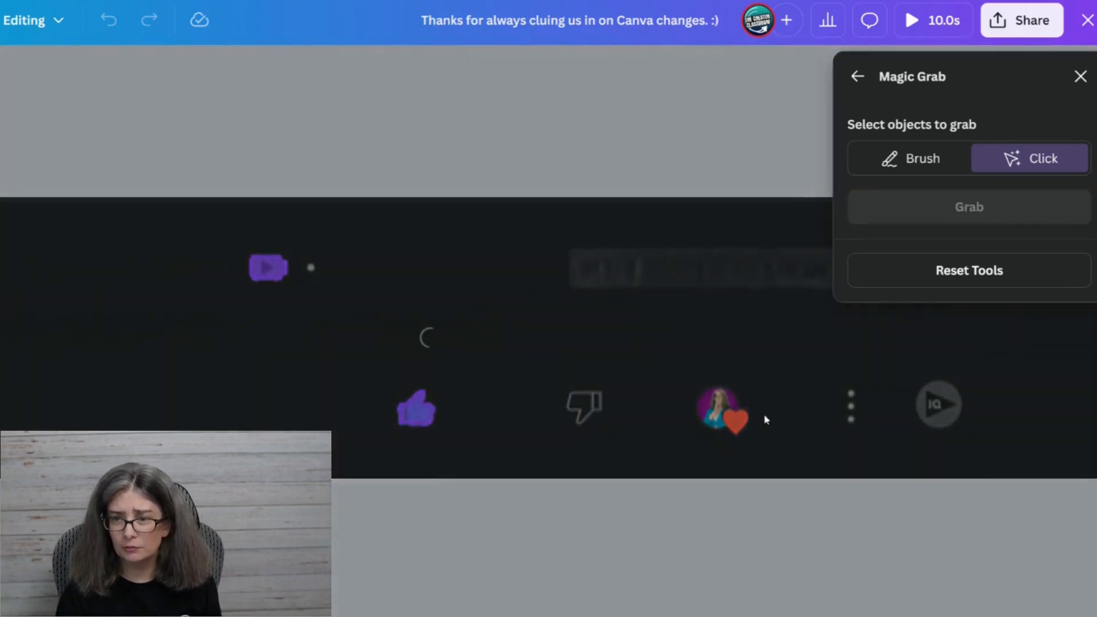
pyautogui.click(715, 419)
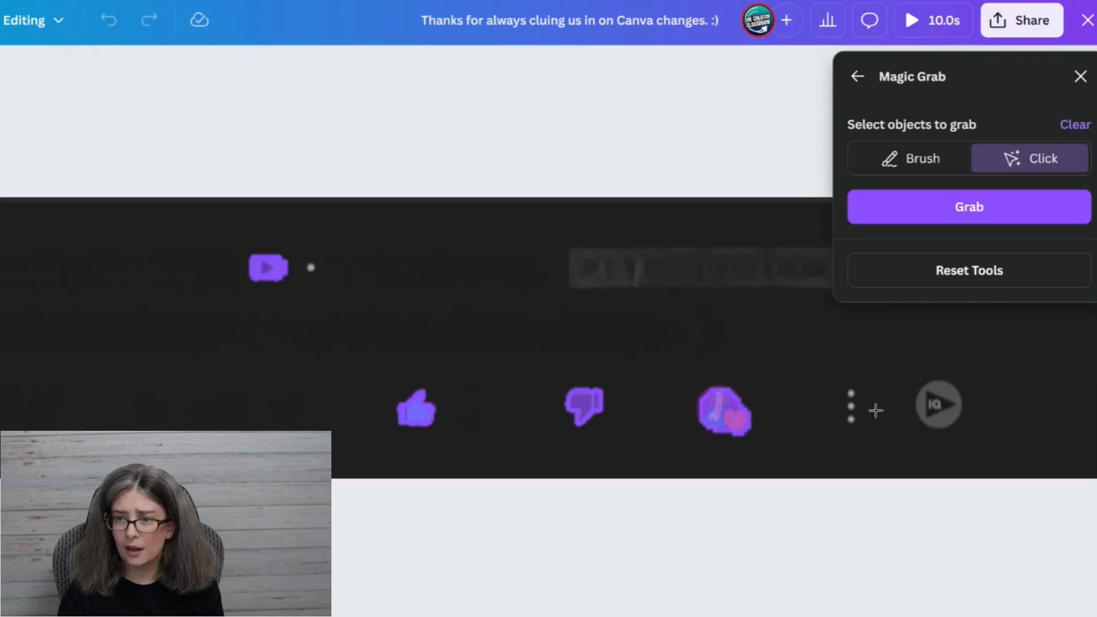
pyautogui.click(848, 393)
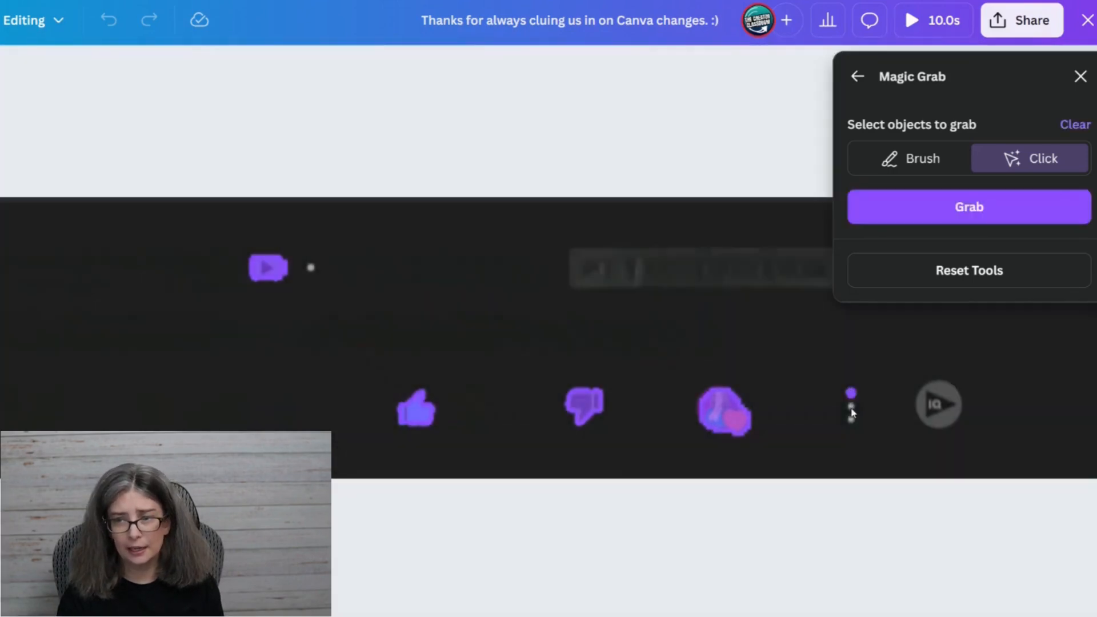
pyautogui.click(850, 410)
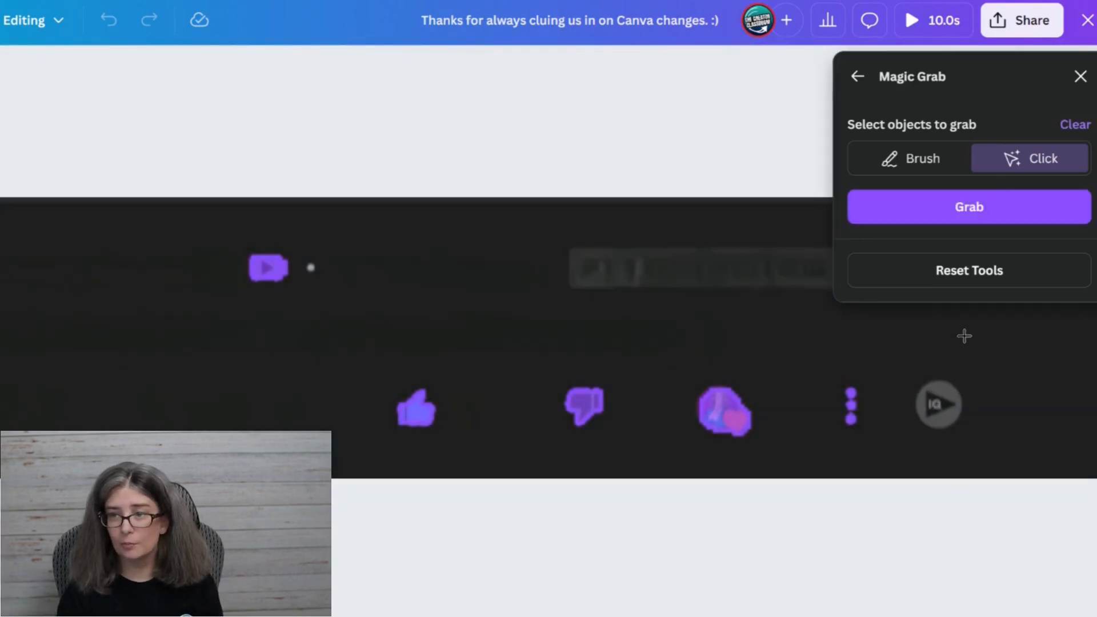
pyautogui.click(967, 206)
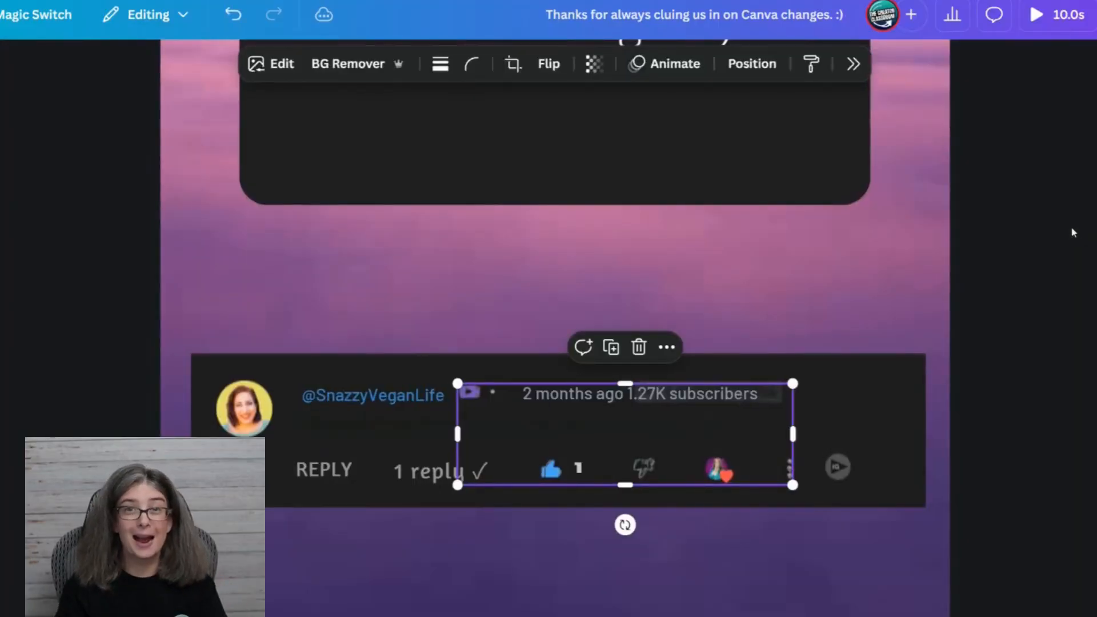
# Select the grabbed icons together with the "1", "1 reply" and "REPLY" text layers, and move them up onto the dark card.
pyautogui.click(752, 63)
pyautogui.click(1041, 115)
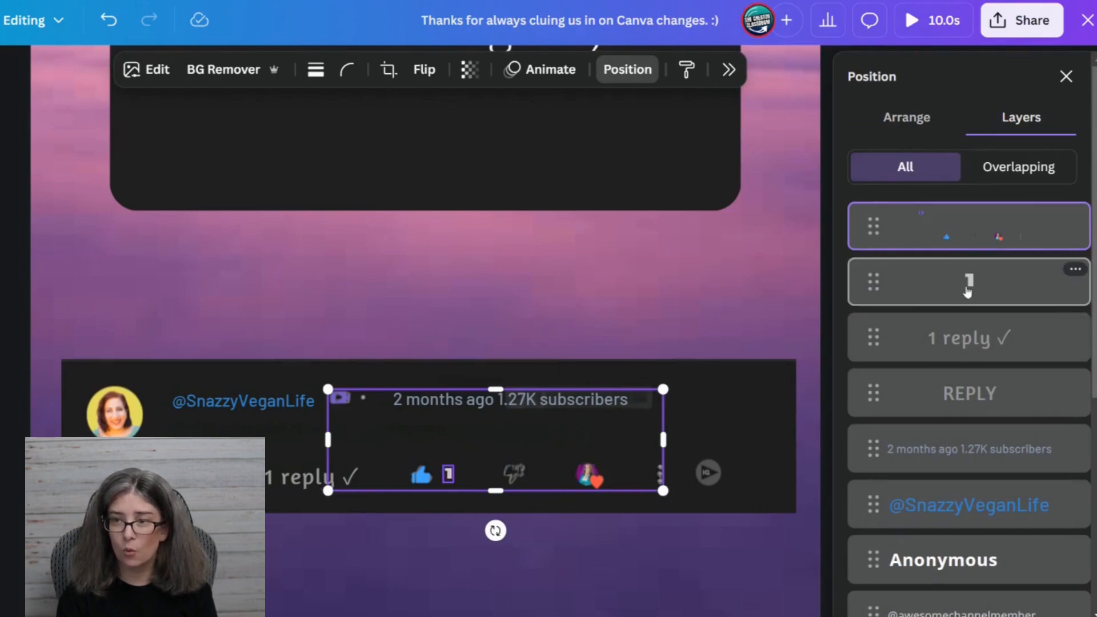
pyautogui.keyDown('shift'); pyautogui.click(970, 283); pyautogui.keyUp('shift')
pyautogui.keyDown('shift'); pyautogui.click(970, 354); pyautogui.keyUp('shift')
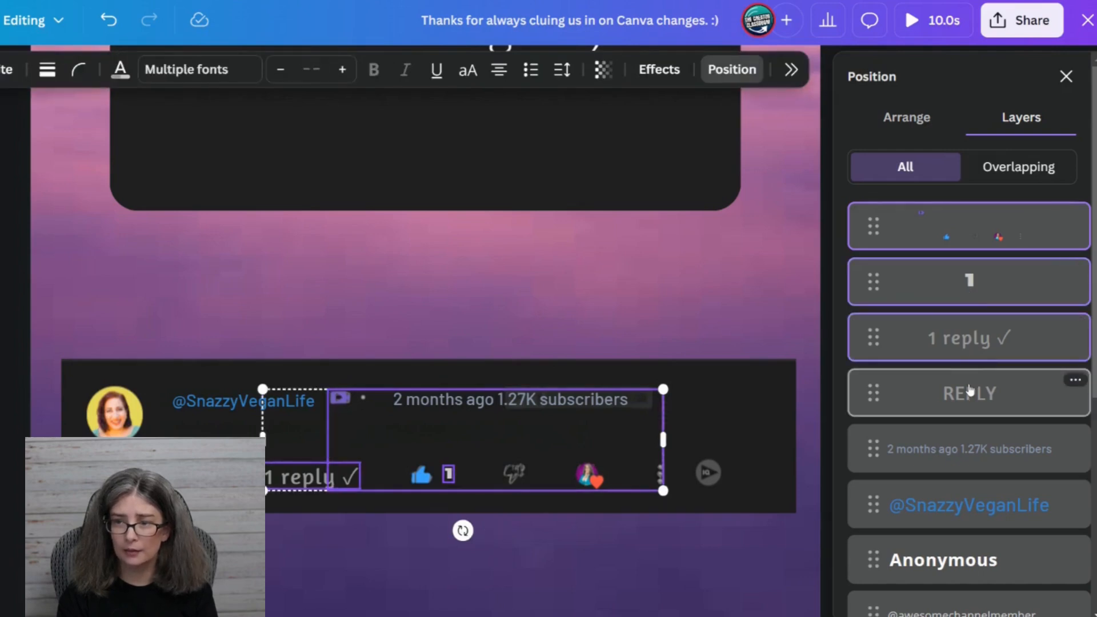
pyautogui.keyDown('shift'); pyautogui.click(970, 391); pyautogui.keyUp('shift')
pyautogui.keyDown('shift'); pyautogui.click(978, 443); pyautogui.keyUp('shift')
pyautogui.moveTo(481, 435); pyautogui.dragTo(497, 120)
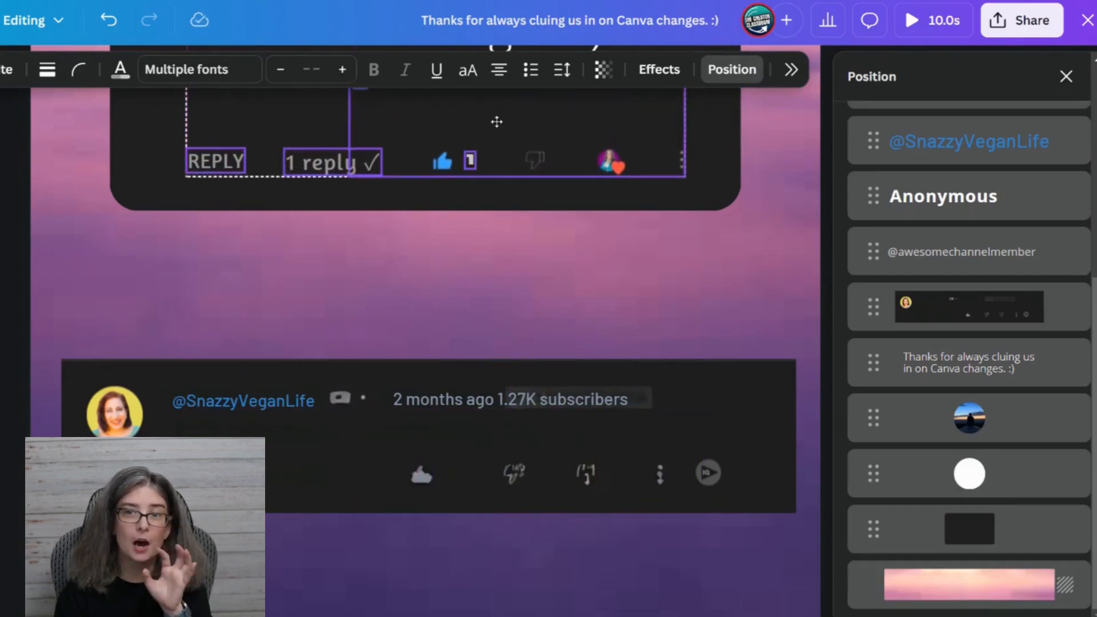
# Place the reply and icon row directly below the comment text, aligned with its left edge, and select only the grabbed icons.
pyautogui.scroll(3, 502, 322)
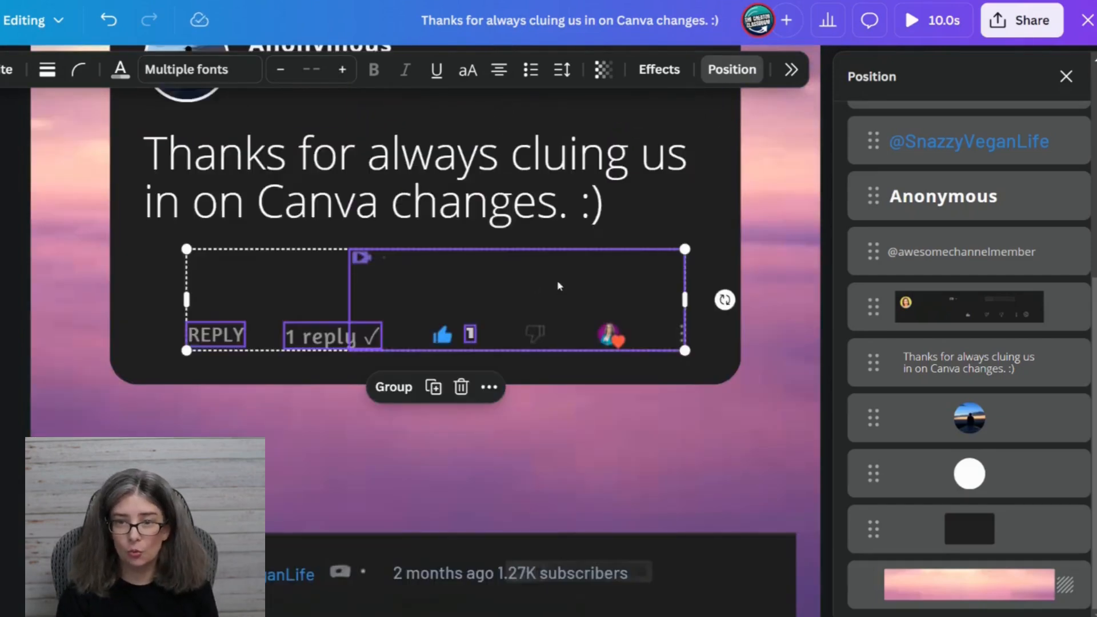
pyautogui.moveTo(560, 280); pyautogui.dragTo(517, 188)
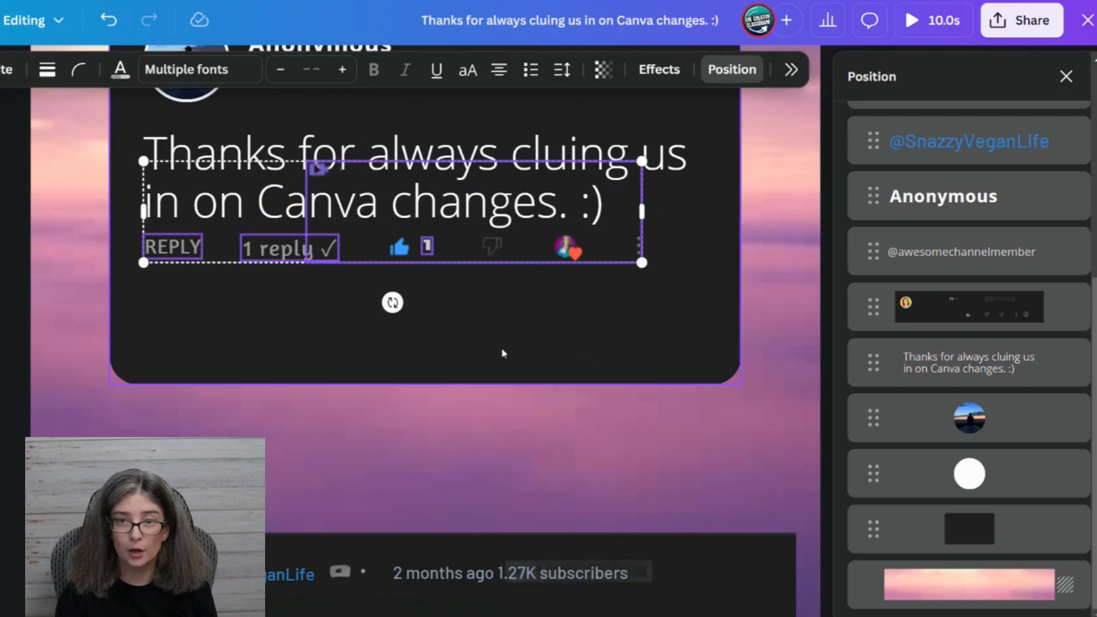
pyautogui.click(413, 231)
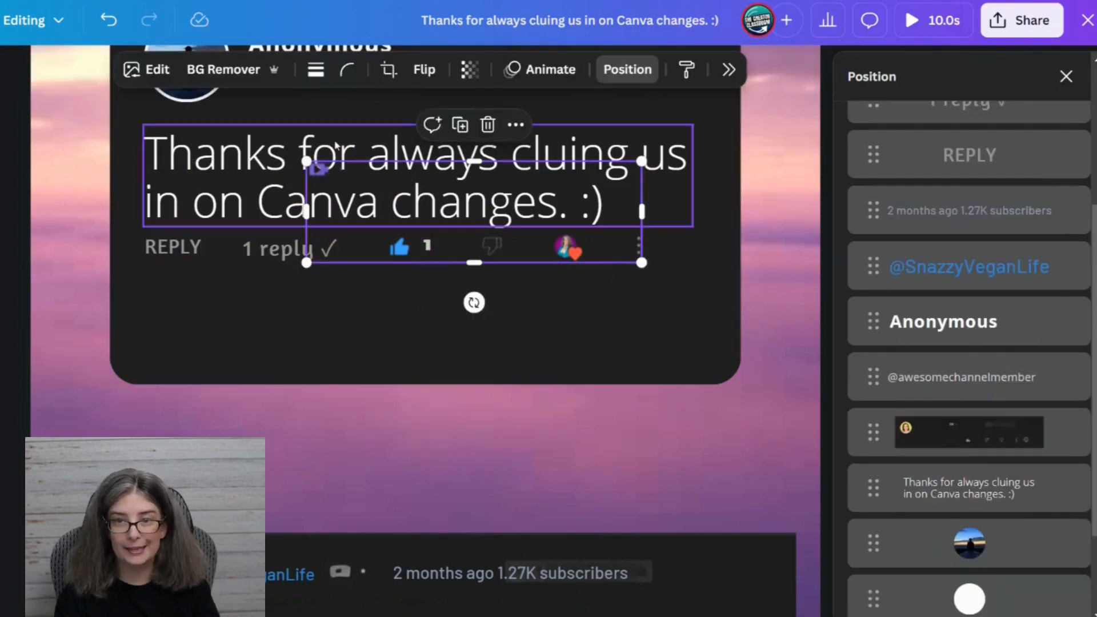
pyautogui.scroll(2, 317, 193)
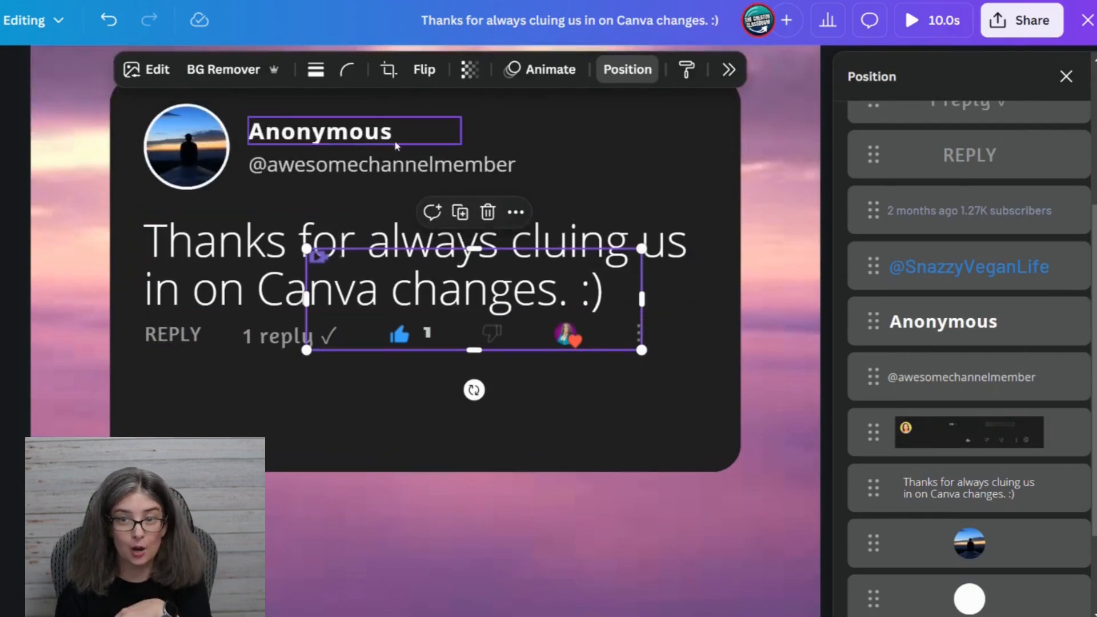
# Duplicate the grabbed icon image, move the copy below the row, and crop the original to only its lower icon row.
pyautogui.click(461, 212)
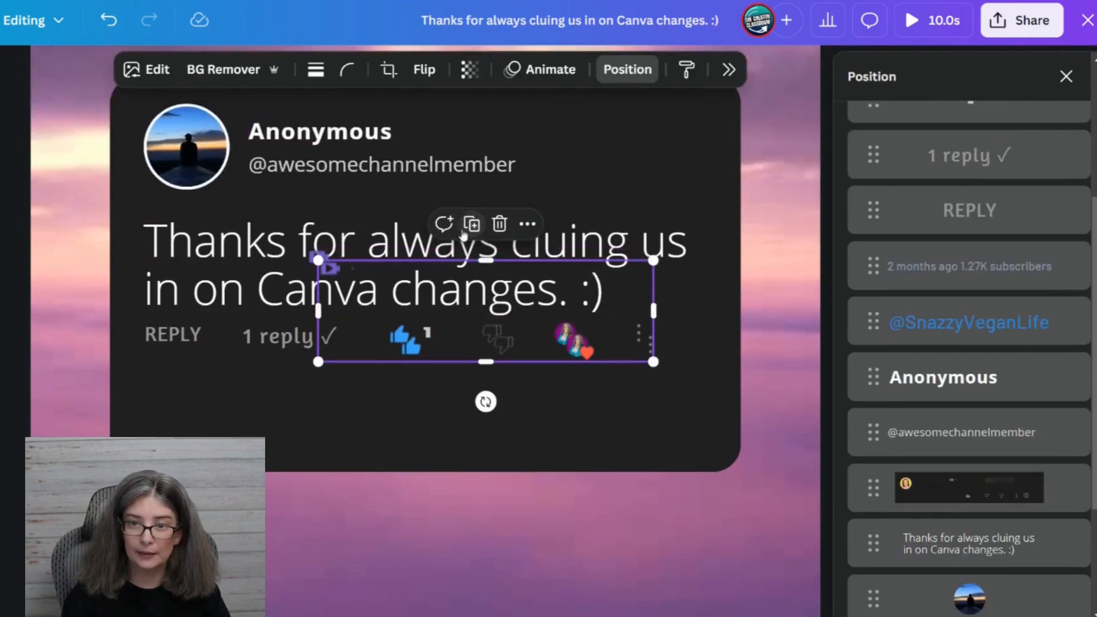
pyautogui.moveTo(478, 311); pyautogui.dragTo(536, 417)
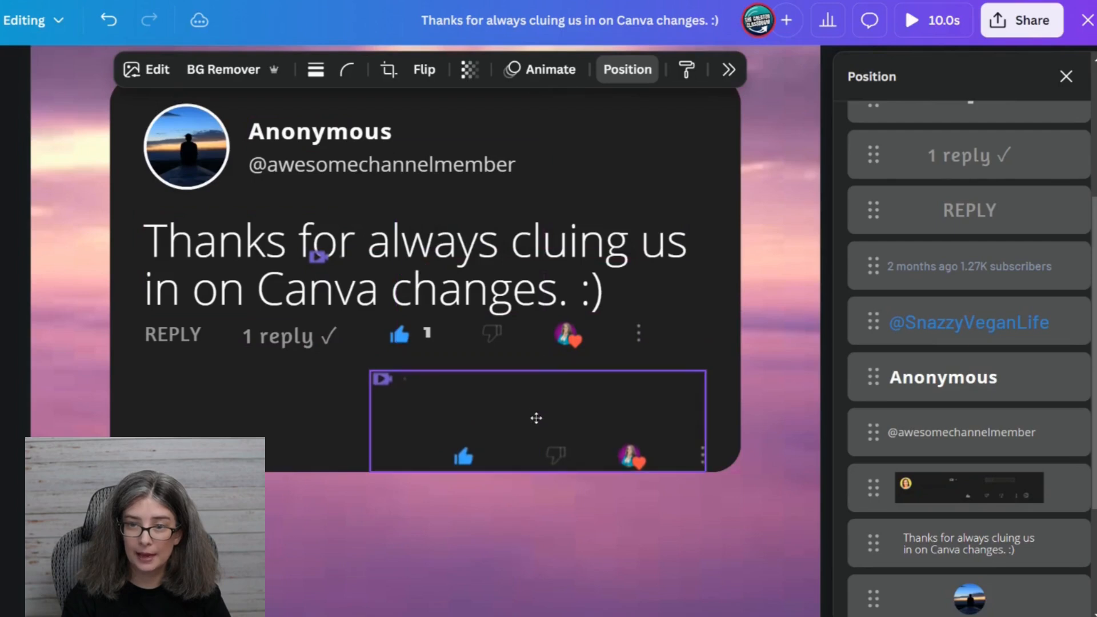
pyautogui.click(386, 318)
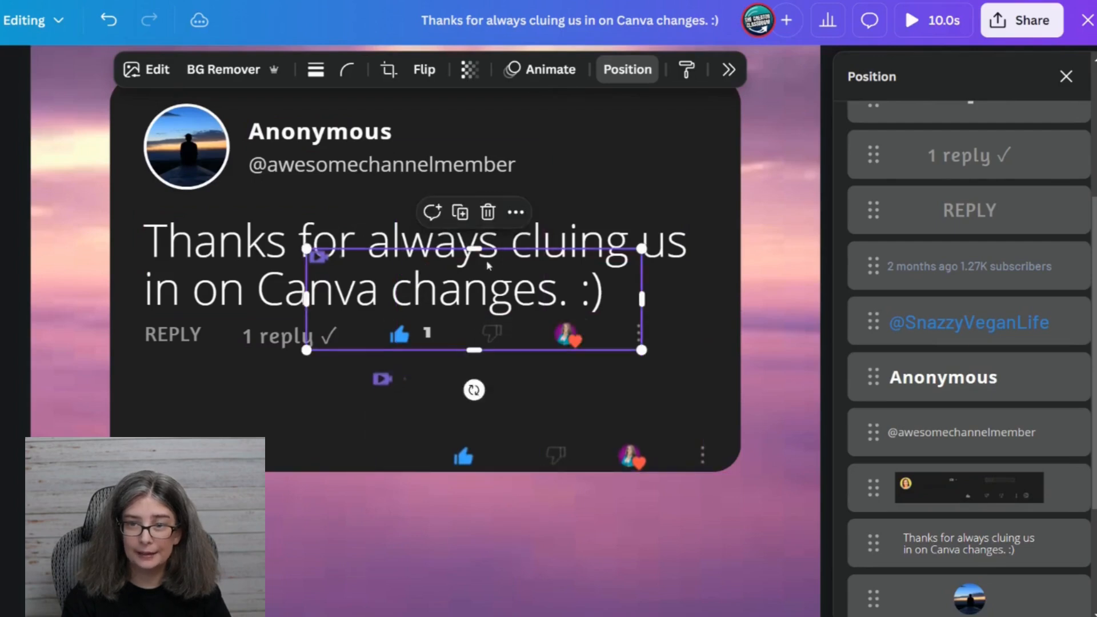
pyautogui.moveTo(474, 246); pyautogui.dragTo(474, 309)
# Crop the duplicated icon image to only the video icon and place it directly after the "Anonymous" name.
pyautogui.click(409, 388)
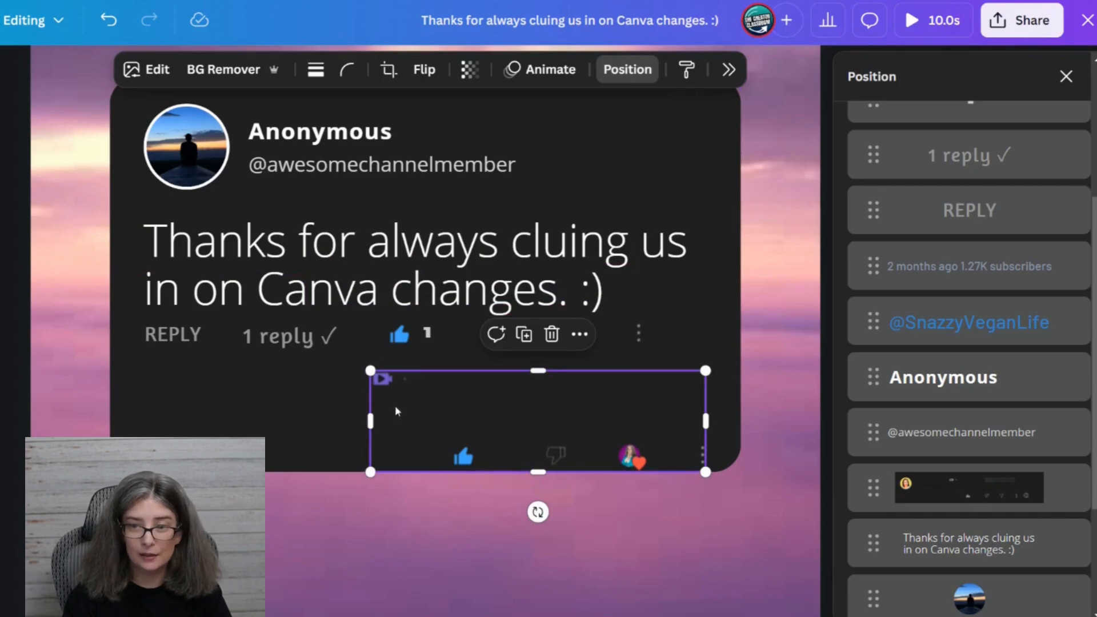
pyautogui.moveTo(706, 421); pyautogui.dragTo(422, 385)
pyautogui.moveTo(399, 440); pyautogui.dragTo(424, 190)
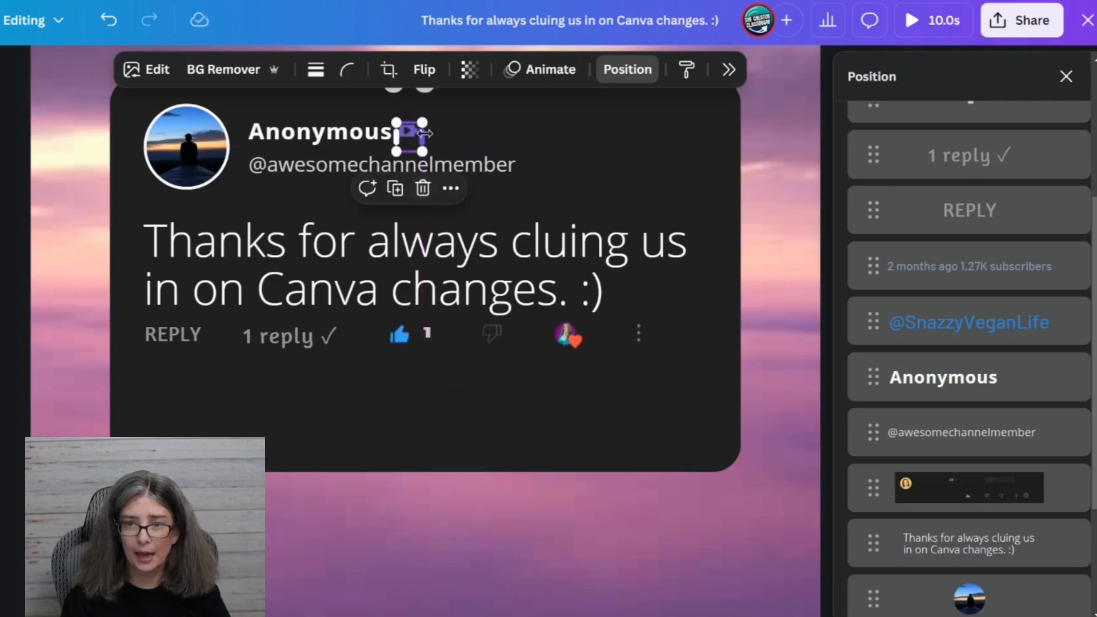
pyautogui.moveTo(423, 122); pyautogui.dragTo(426, 115)
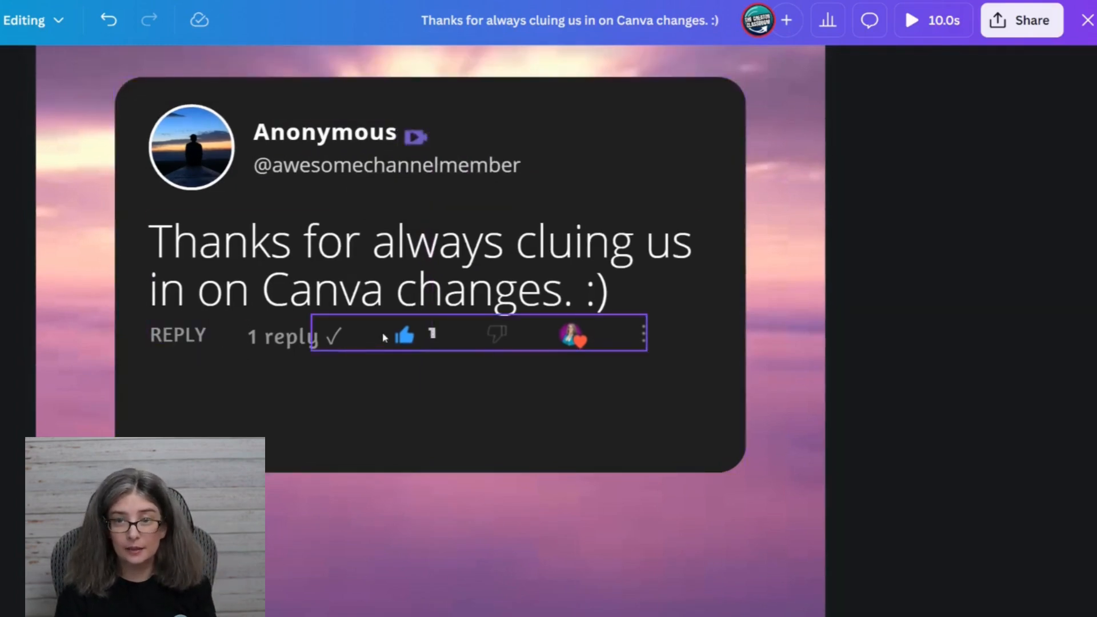
# Upscale the video icon image 8x with Image Upscaler and replace the original in the design with the result.
pyautogui.click(415, 138)
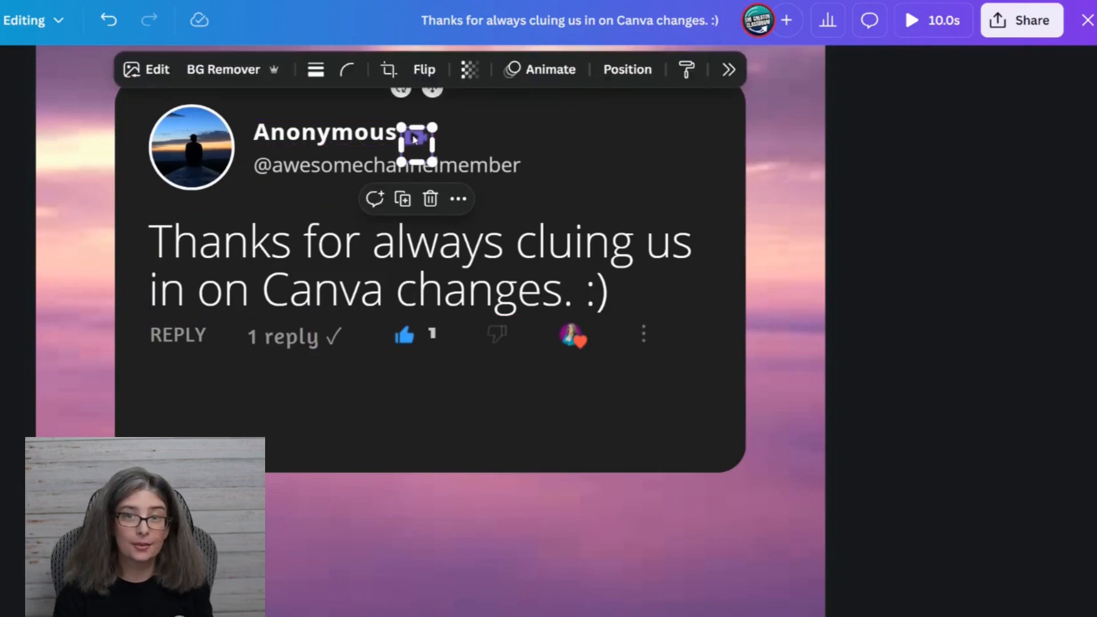
pyautogui.click(146, 70)
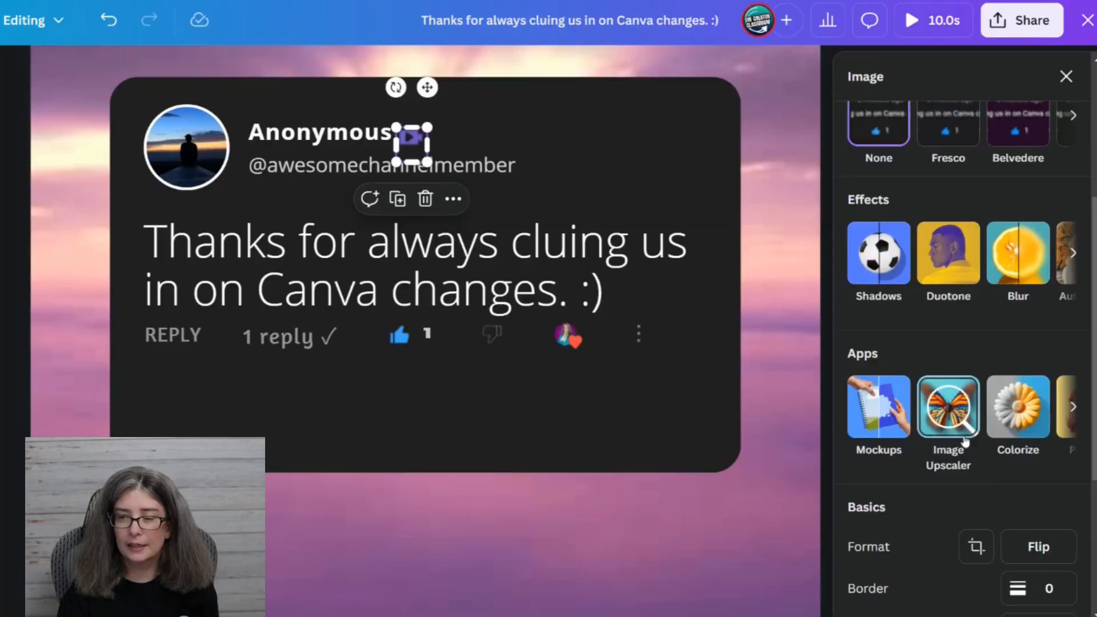
pyautogui.click(948, 407)
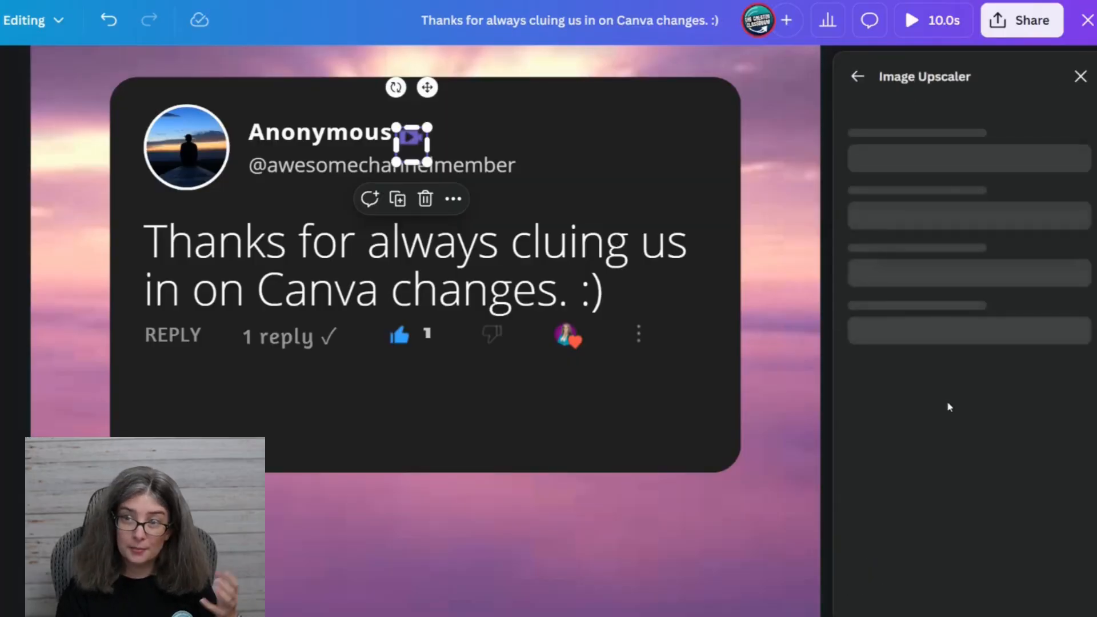
pyautogui.click(956, 483)
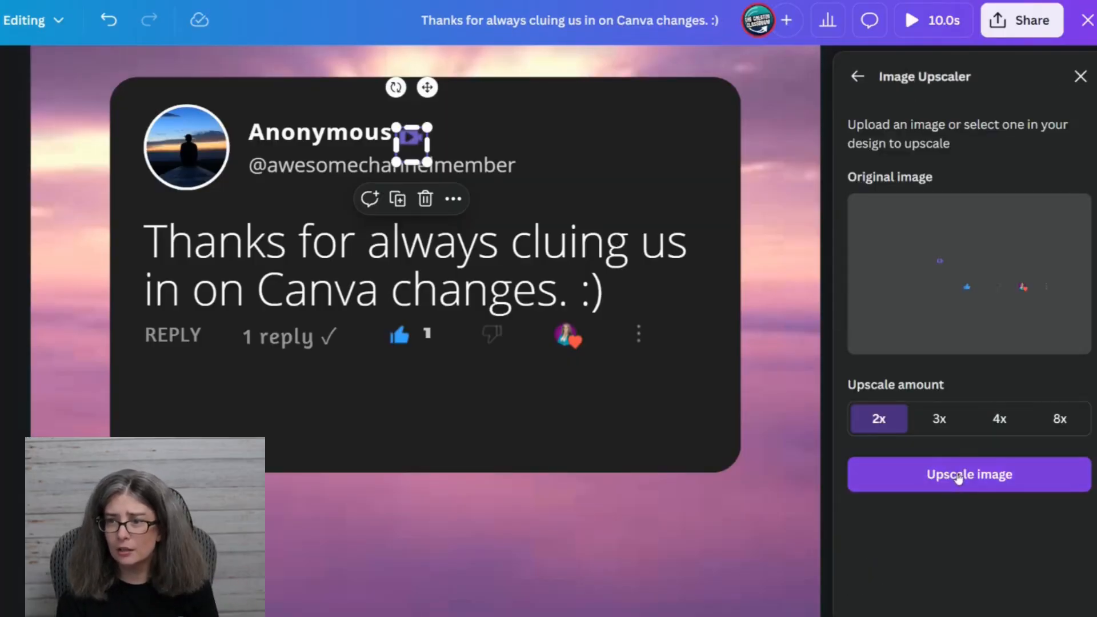
pyautogui.click(1072, 423)
pyautogui.click(995, 471)
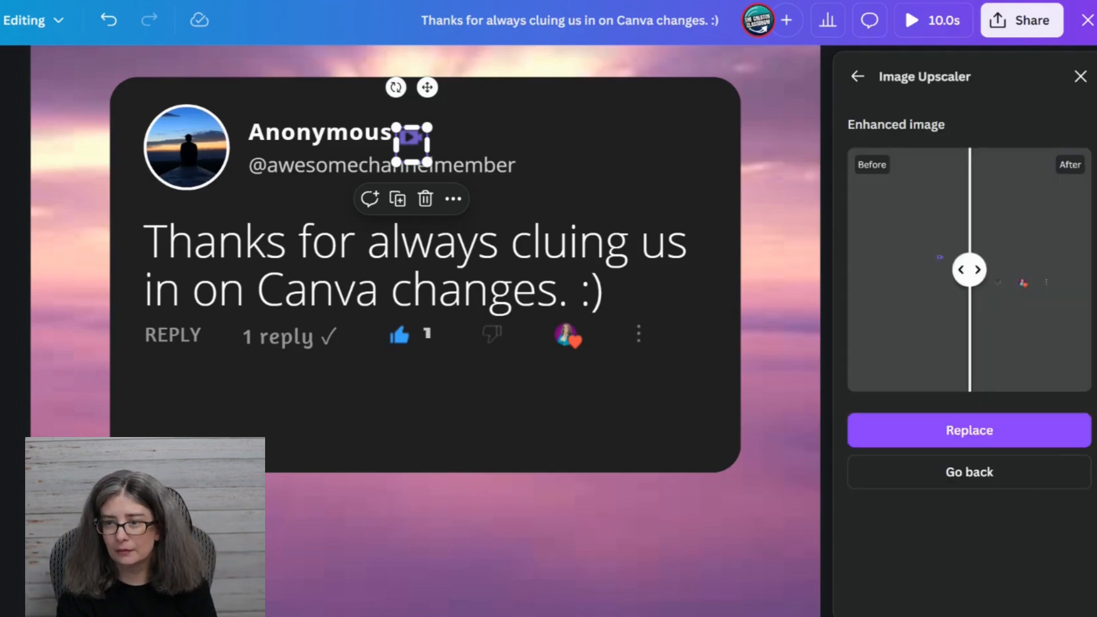
pyautogui.click(1006, 441)
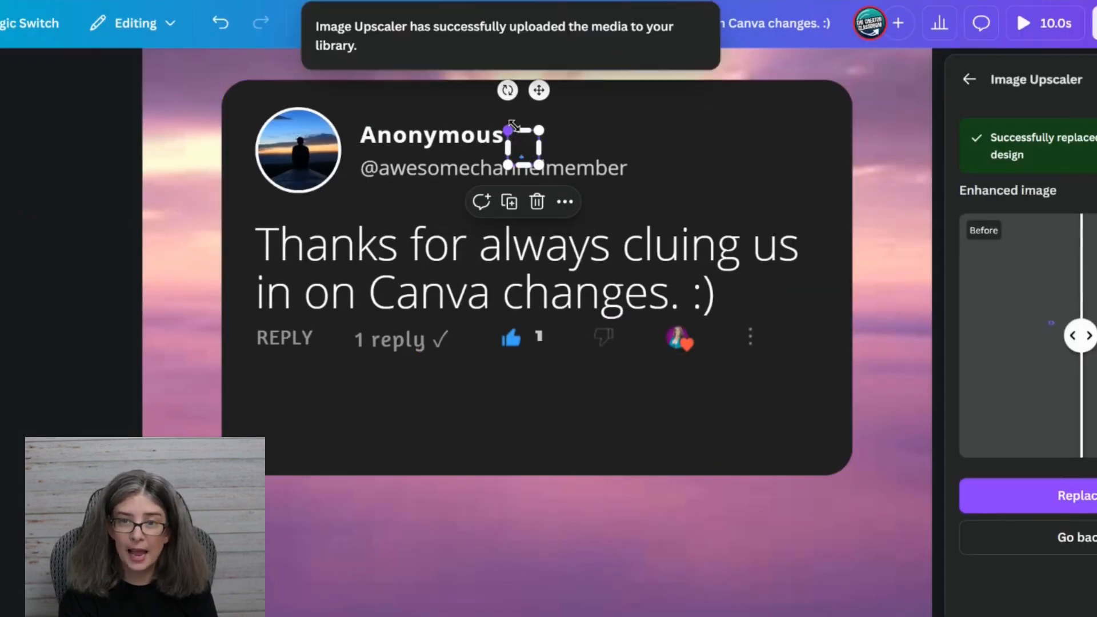
# Recrop and resize the upscaled image to only the video icon, and place it beside the "Anonymous" name.
pyautogui.doubleClick(523, 149)
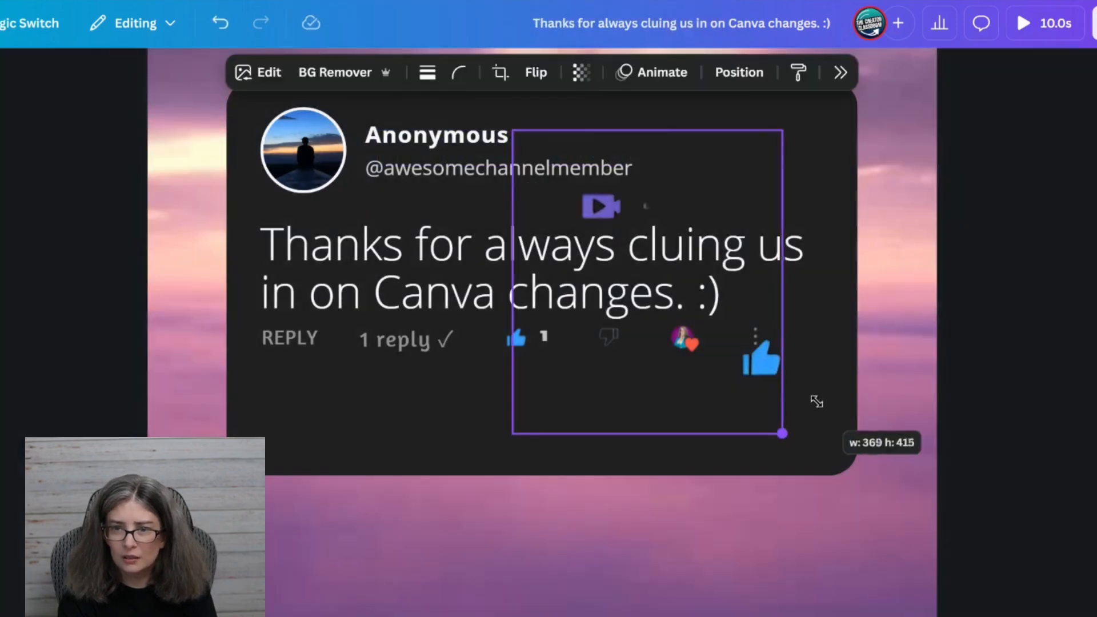
pyautogui.moveTo(816, 399); pyautogui.dragTo(817, 402)
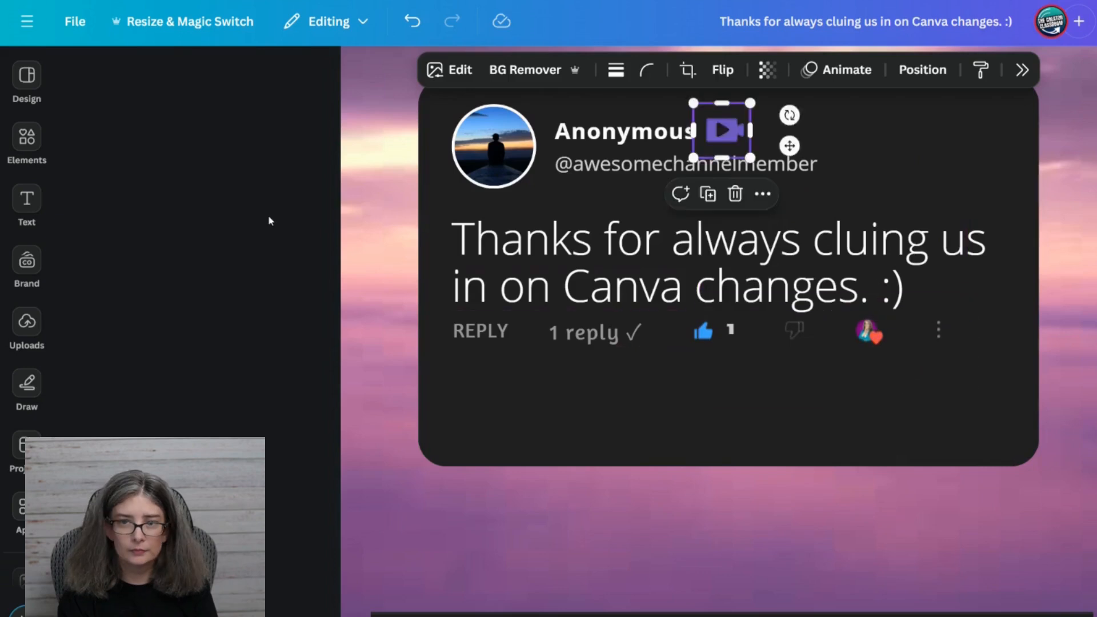
pyautogui.click(269, 214)
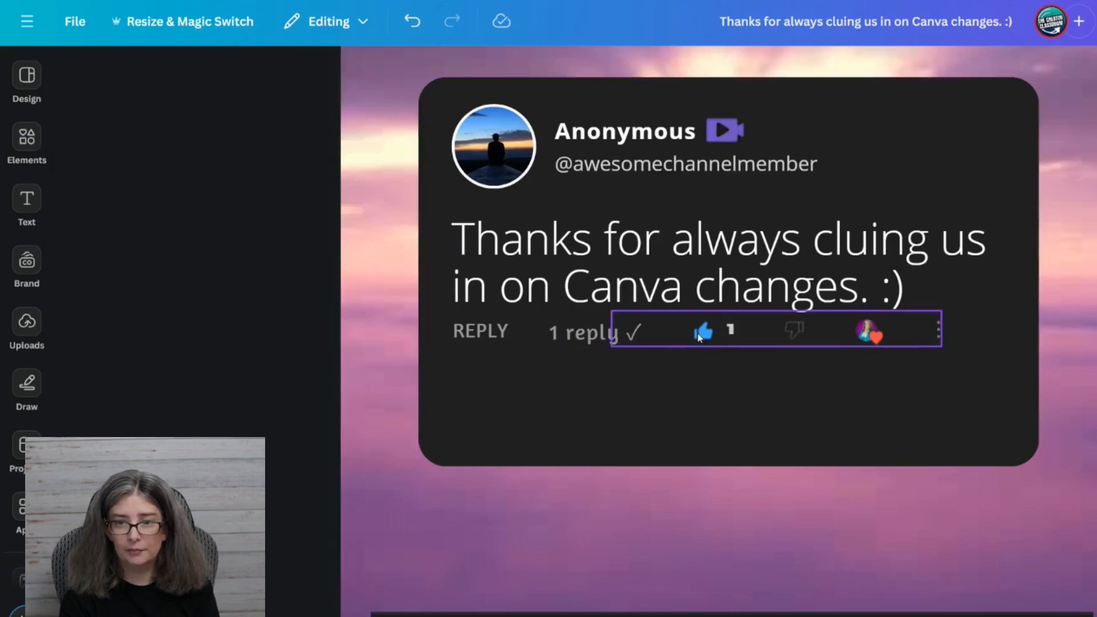
# Shorten the dark card from its bottom edge so it ends just below the reply and icon row.
pyautogui.click(472, 340)
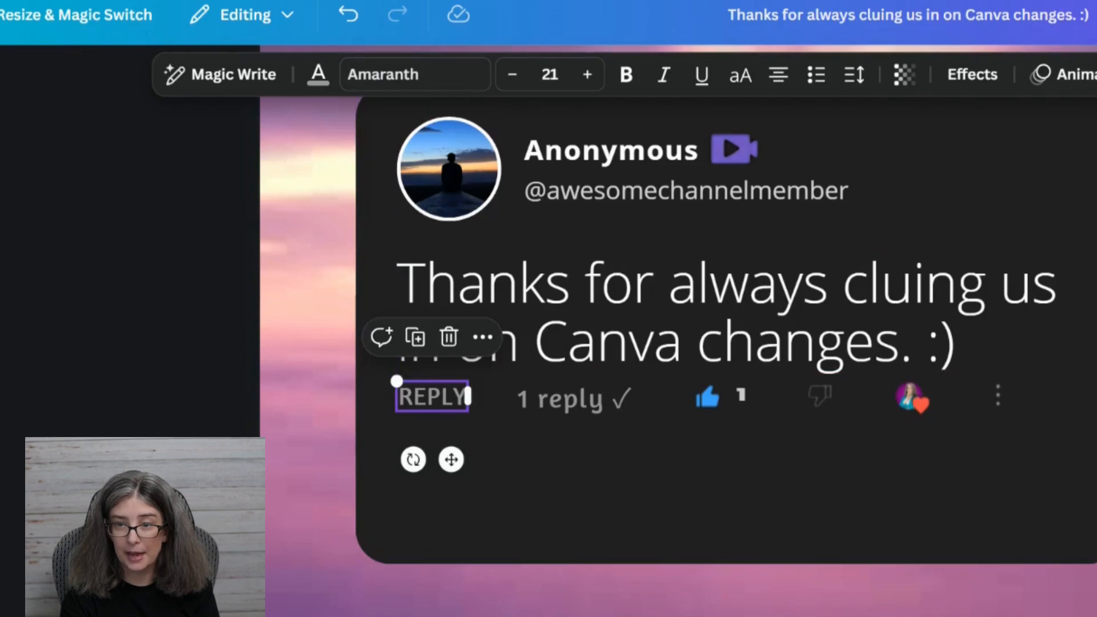
pyautogui.click(783, 550)
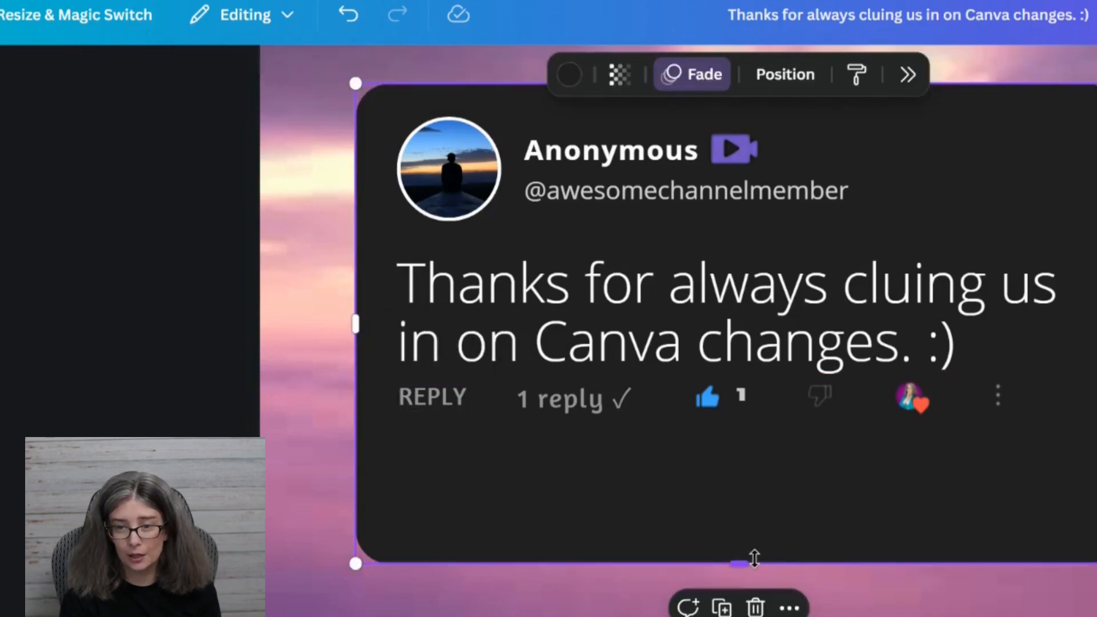
pyautogui.moveTo(750, 563); pyautogui.dragTo(773, 449)
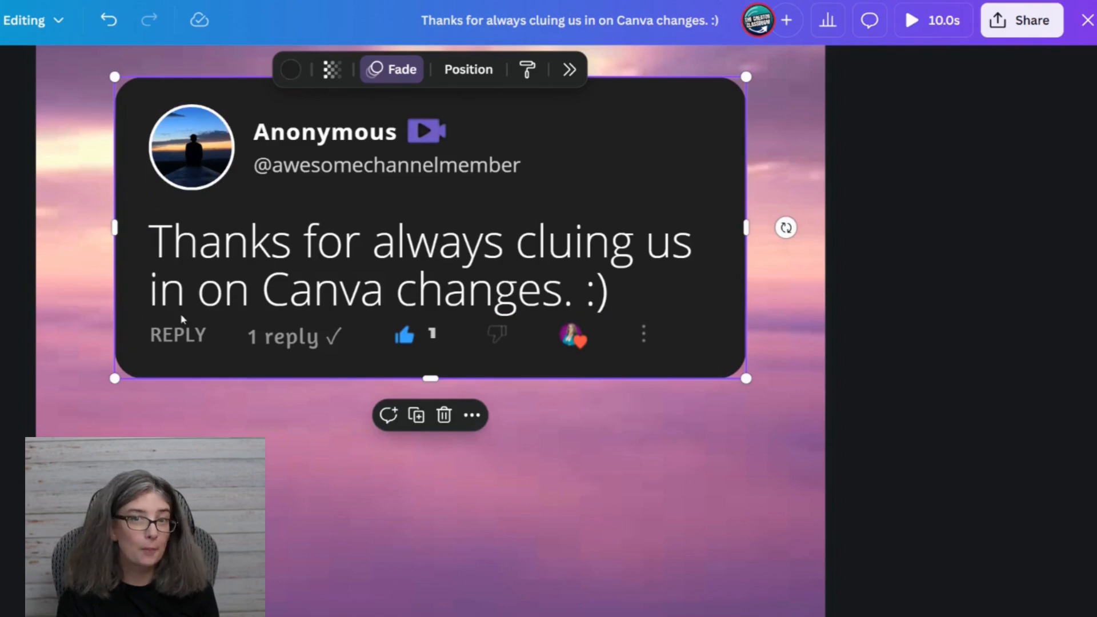
# Delete the leftover comment screenshot, the blue handle text and the "2 months ago 1.27K subscribers" text below the card.
pyautogui.scroll(-5, 372, 383)
pyautogui.click(232, 420)
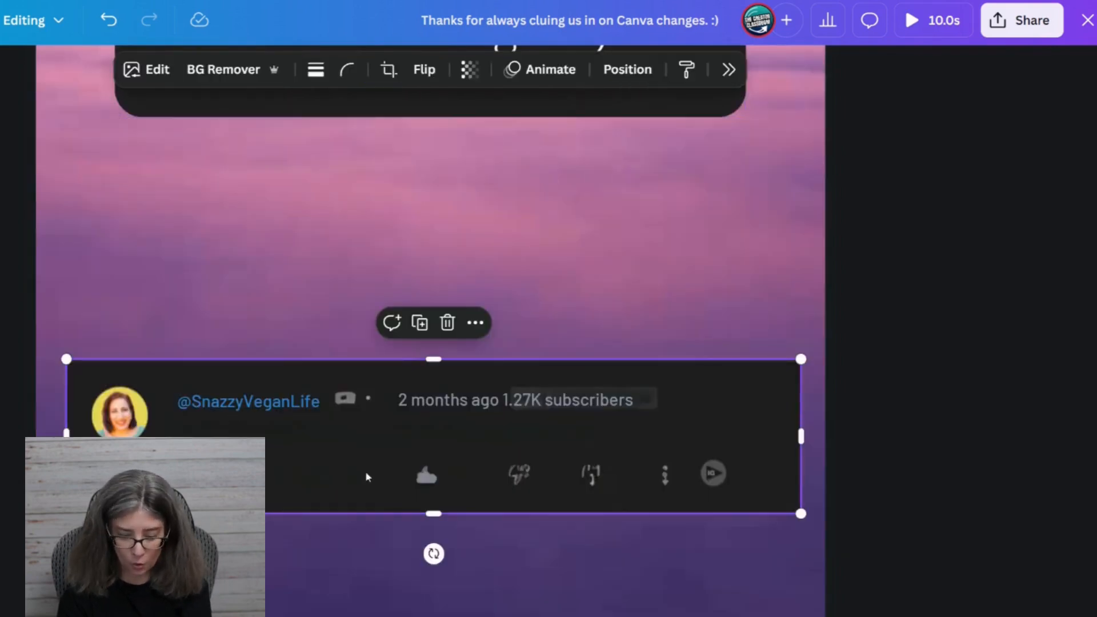
pyautogui.press('Delete')
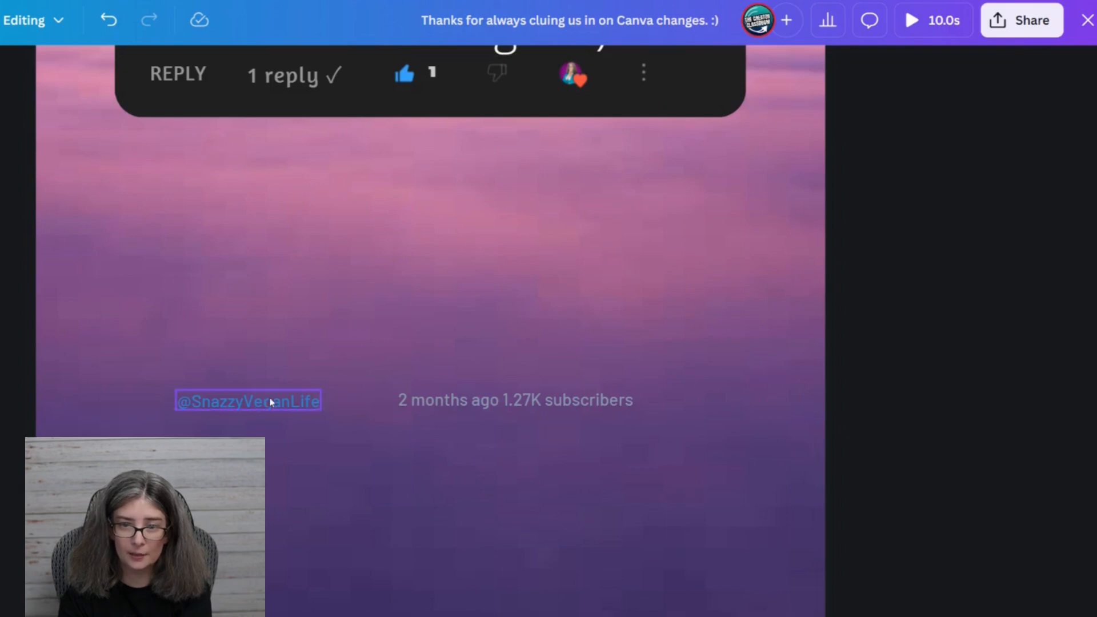
pyautogui.click(296, 401)
pyautogui.press('Delete')
pyautogui.click(480, 400)
pyautogui.press('Delete')
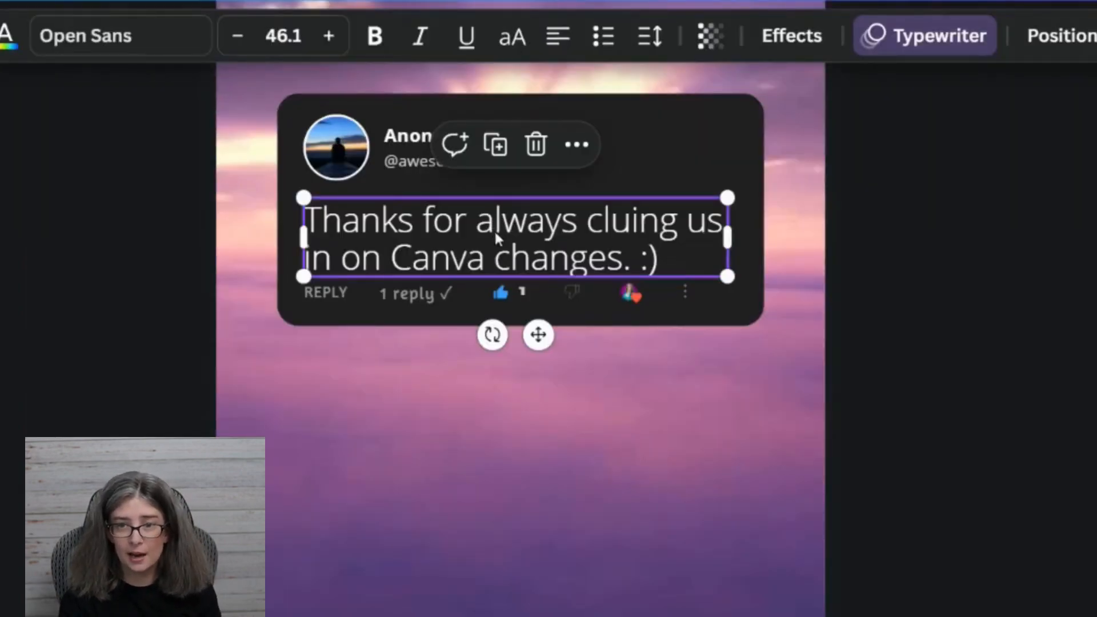
# Move the comment text slightly up on the card to leave space above the reply row.
pyautogui.moveTo(495, 223)
pyautogui.mouseDown()
pyautogui.moveTo(494, 213)
pyautogui.moveTo(495, 223)
pyautogui.mouseUp()
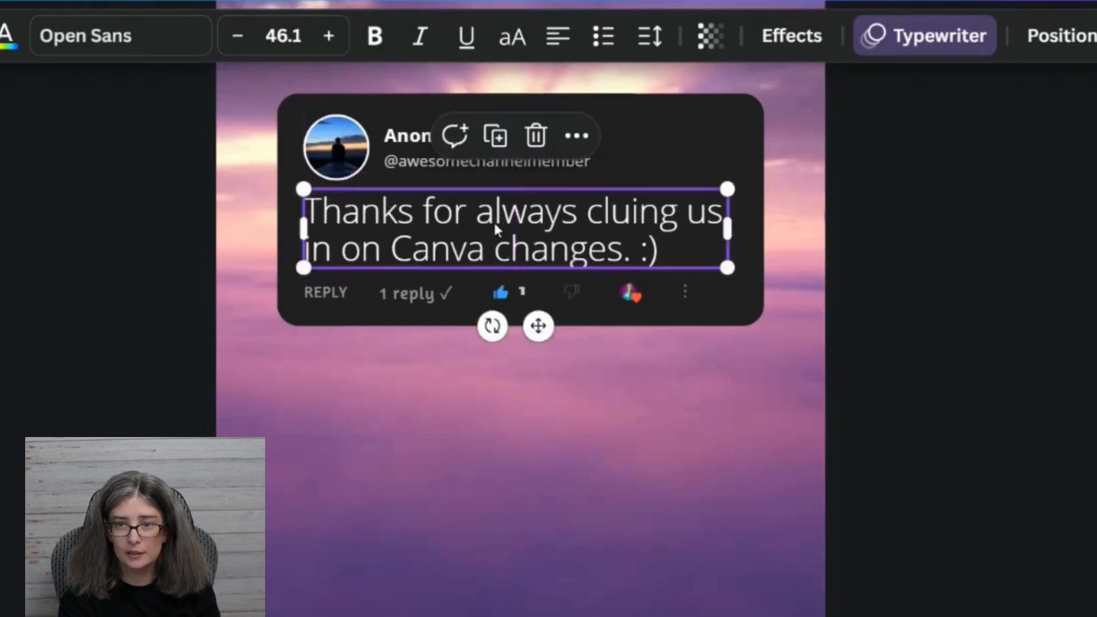
pyautogui.click(1066, 332)
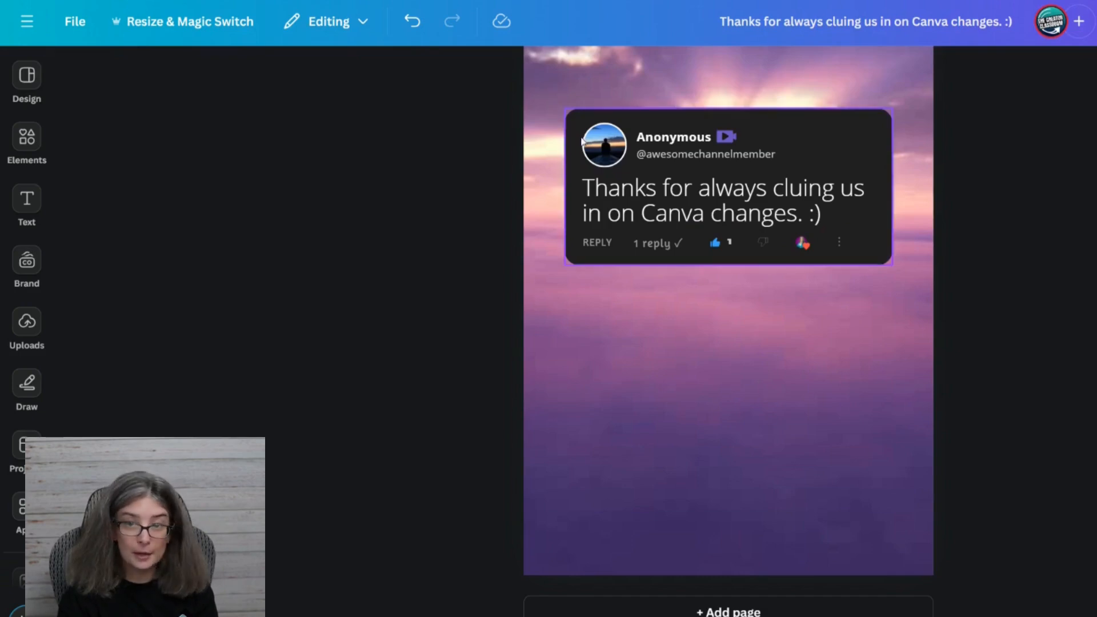
# Search the elements library for "anonymous profile" and limit the results to graphics.
pyautogui.click(27, 137)
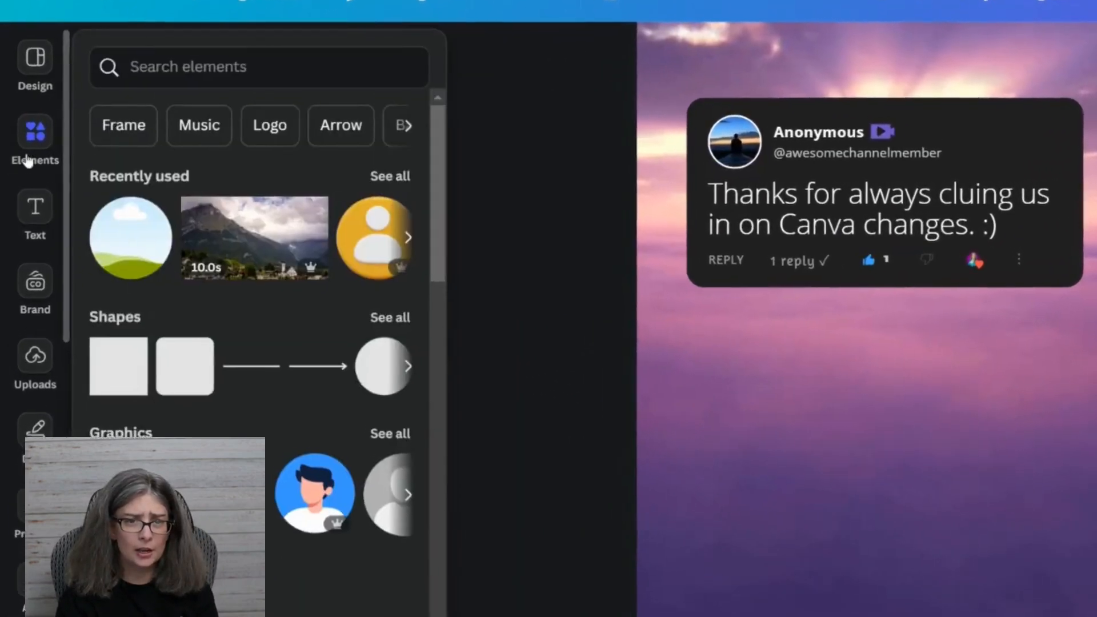
pyautogui.click(132, 73)
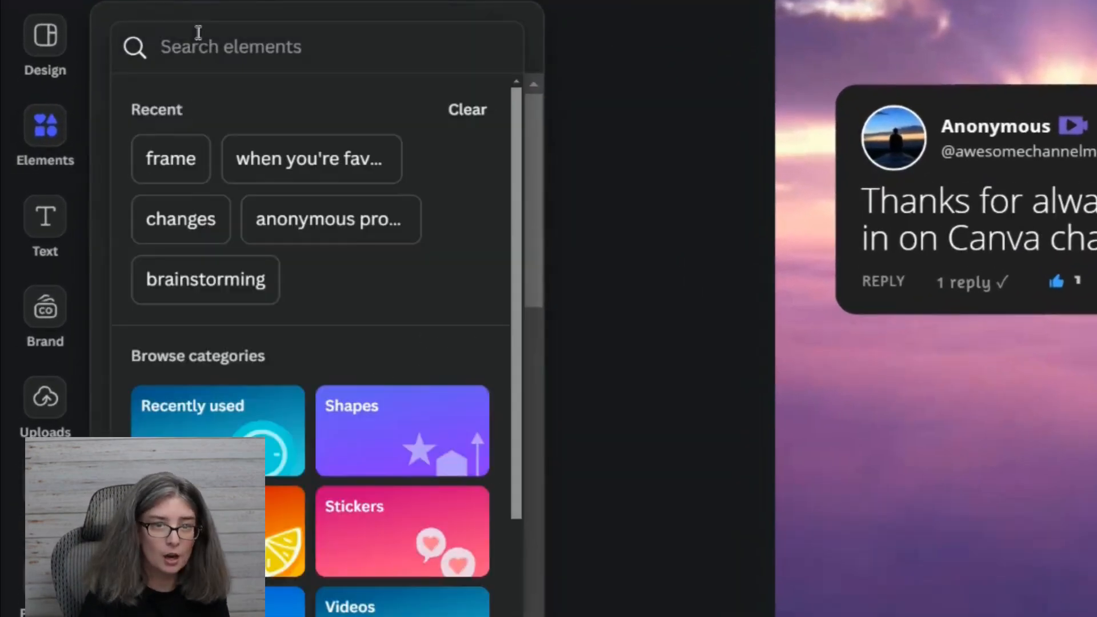
pyautogui.write('anonymous profile')
pyautogui.press('Return')
pyautogui.click(222, 112)
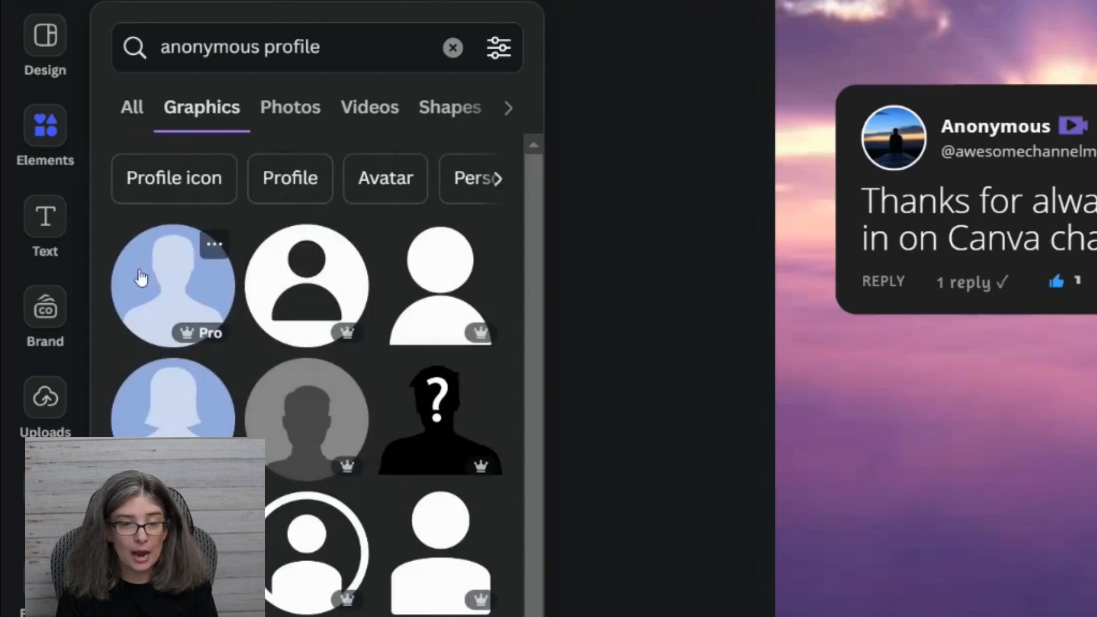
# Try the blue silhouette graphic as the avatar, resized and placed over the card's profile picture, and open its first colour.
pyautogui.moveTo(171, 293); pyautogui.dragTo(914, 144)
pyautogui.moveTo(467, 144); pyautogui.dragTo(400, 303)
pyautogui.moveTo(587, 231); pyautogui.dragTo(455, 436)
pyautogui.moveTo(407, 526); pyautogui.dragTo(469, 235)
pyautogui.moveTo(469, 234); pyautogui.dragTo(470, 233)
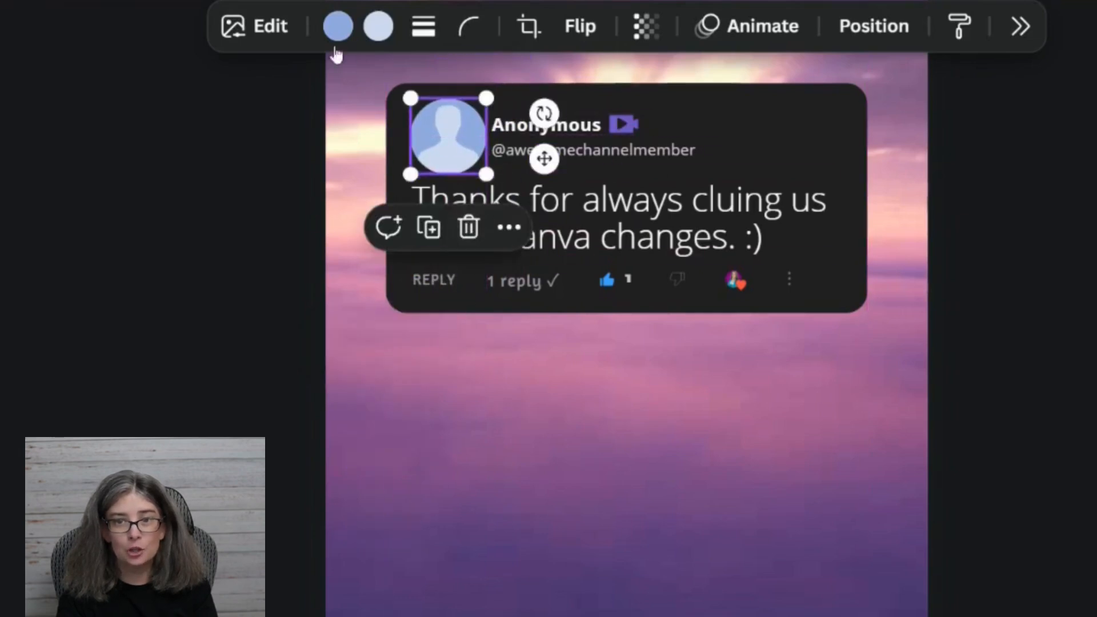
pyautogui.click(340, 33)
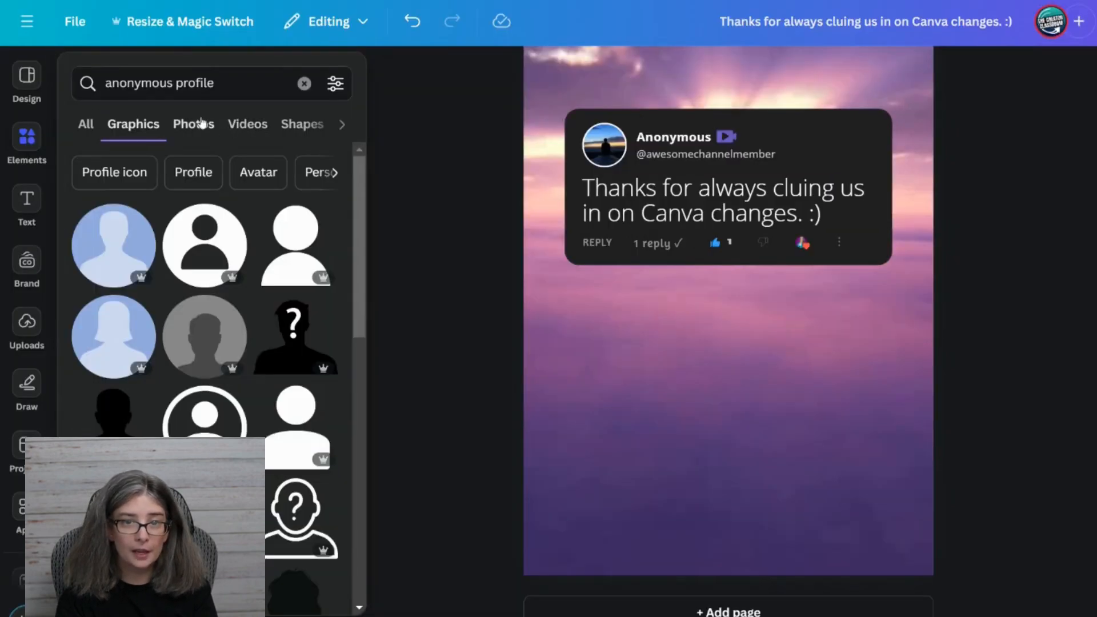
# Replace the picture in the card's circular avatar frame with the yellow anonymous profile image from the photo results.
pyautogui.click(201, 122)
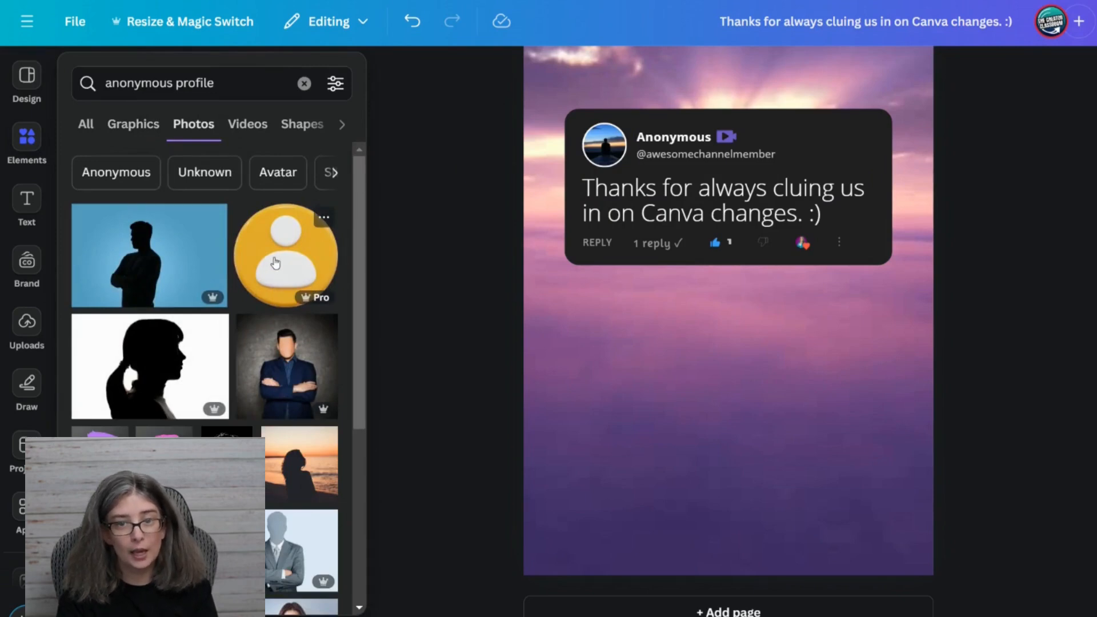
pyautogui.moveTo(276, 266); pyautogui.dragTo(604, 135)
pyautogui.click(611, 154)
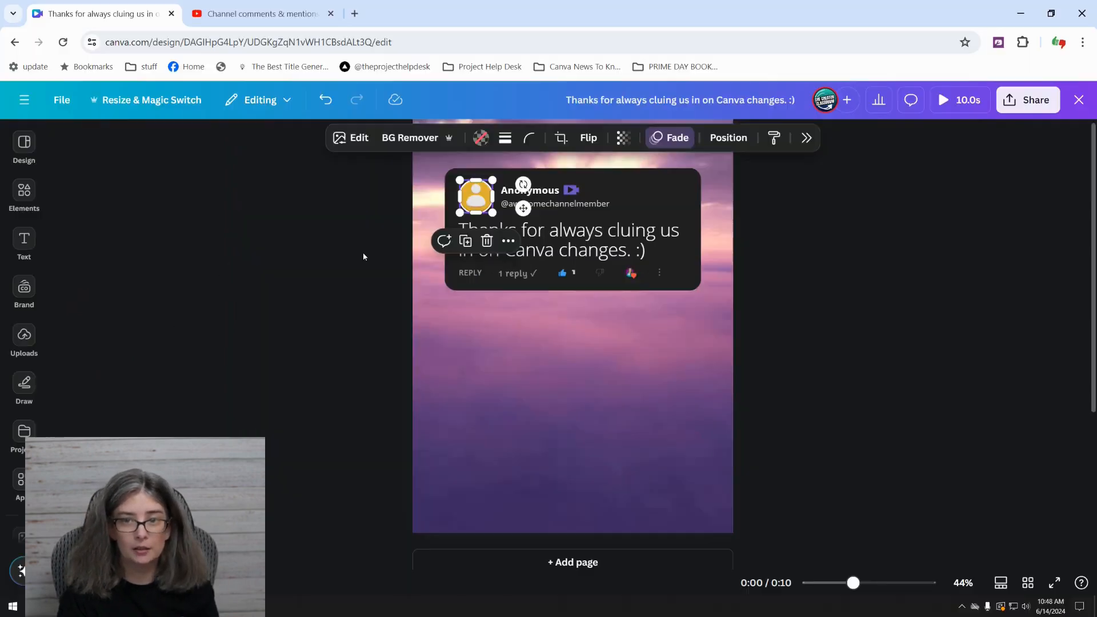
pyautogui.click(142, 350)
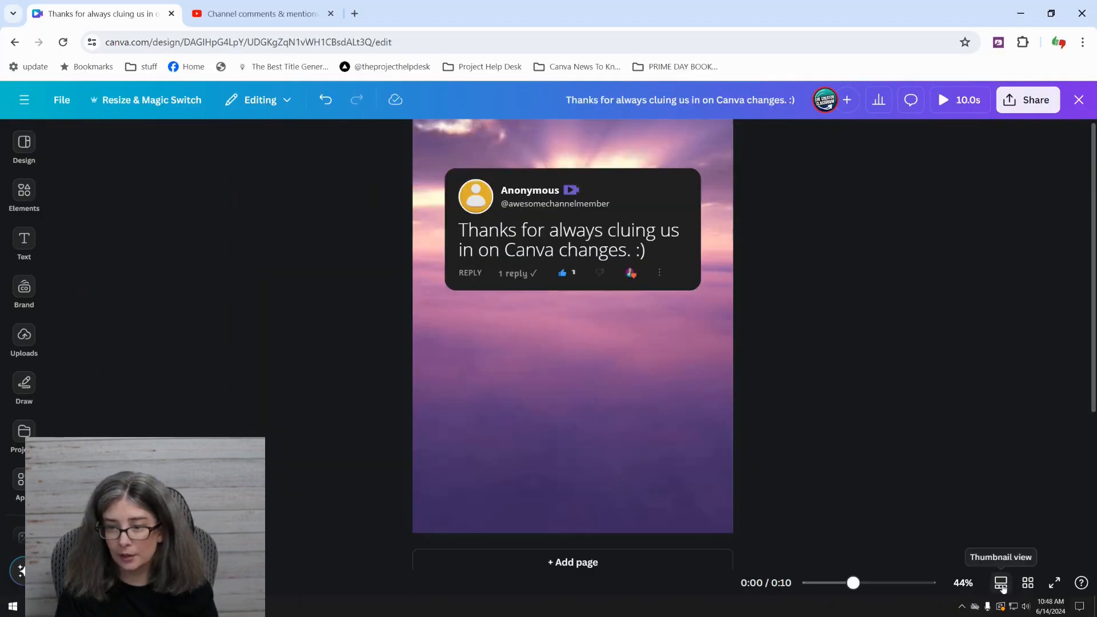
# Switch the design to thumbnail view with the timeline and play the video preview.
pyautogui.click(1001, 584)
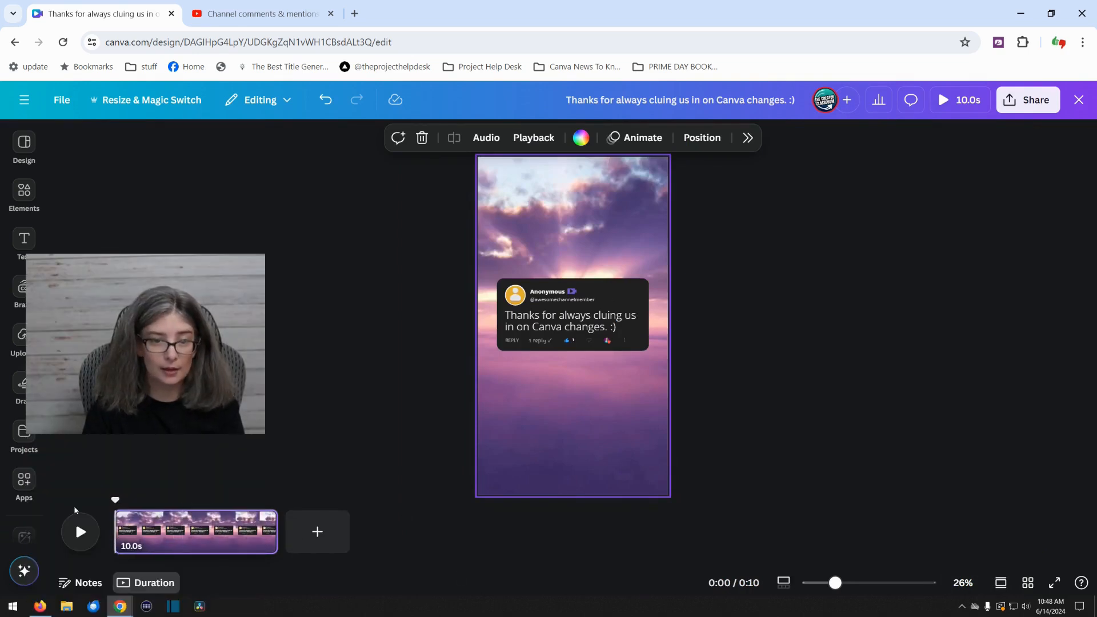
pyautogui.click(80, 532)
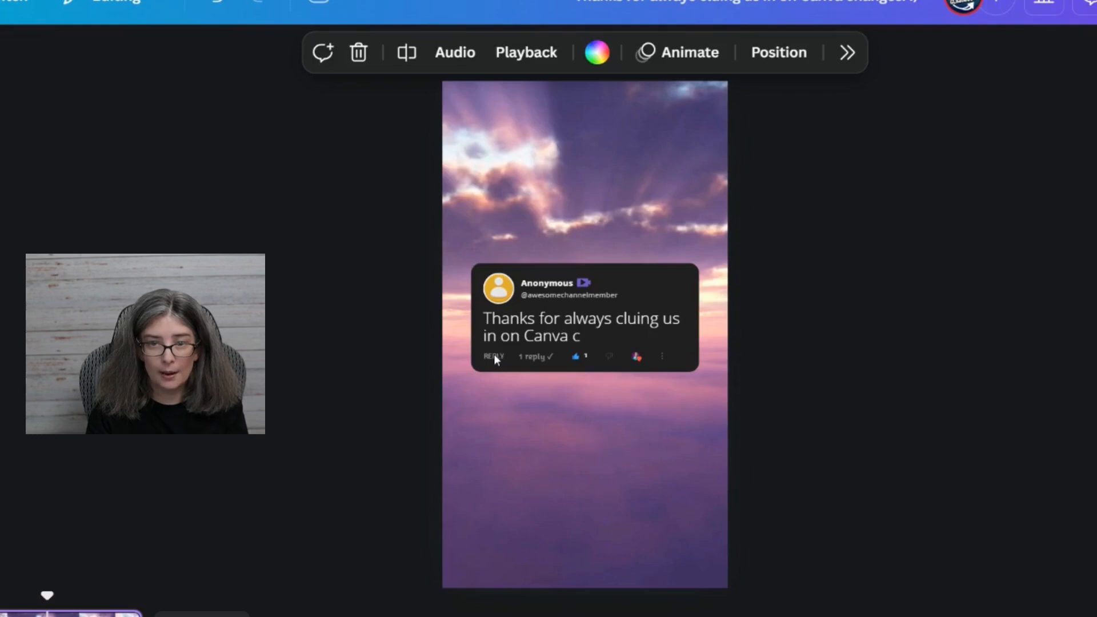
# Group the card's REPLY label, 1 reply text, like count and reaction icons into one row and nudge it into place.
pyautogui.click(494, 357)
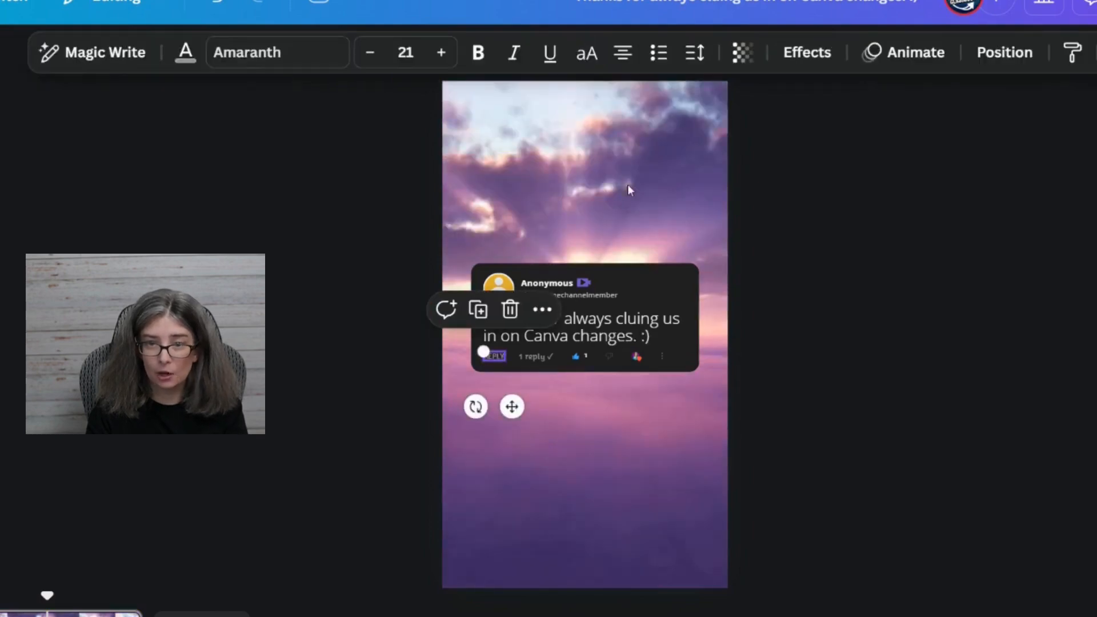
pyautogui.click(1007, 61)
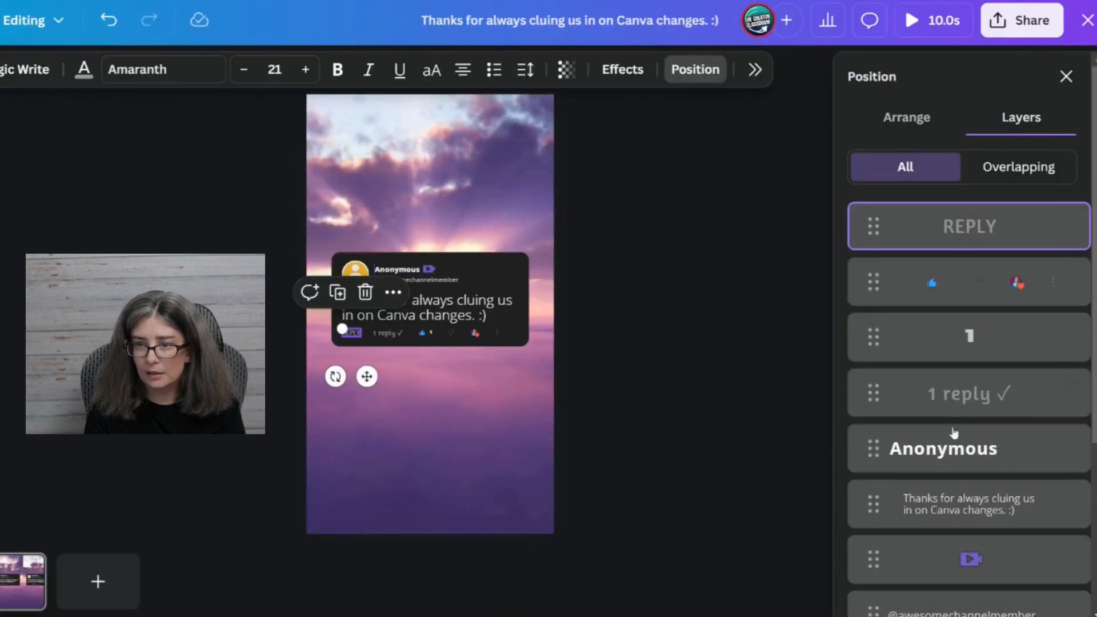
pyautogui.keyDown('shift'); pyautogui.click(961, 412); pyautogui.keyUp('shift')
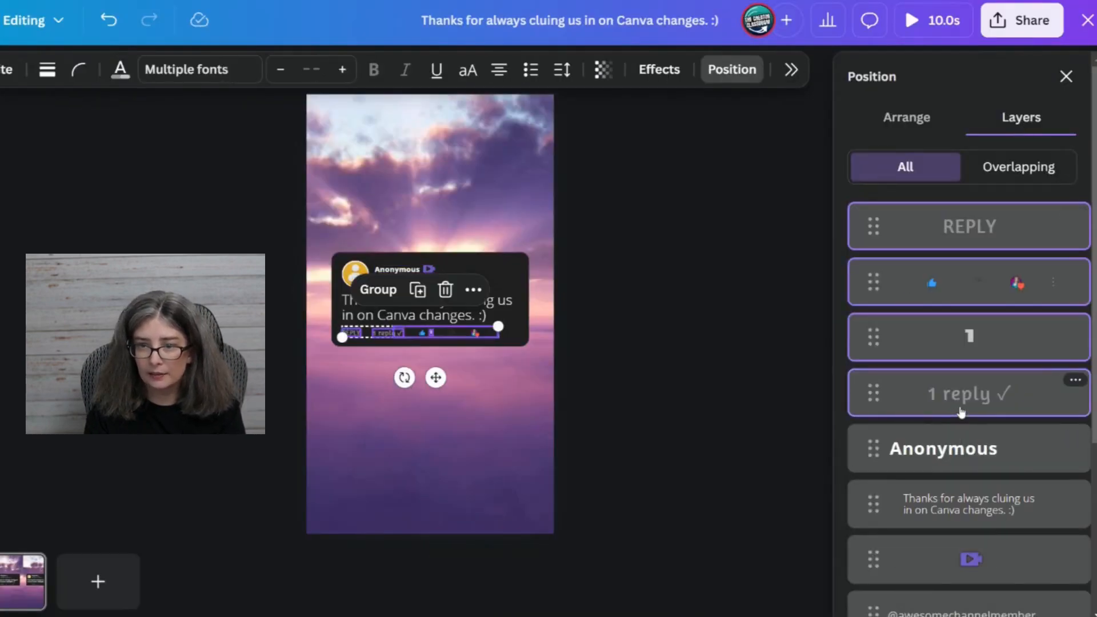
pyautogui.moveTo(435, 377); pyautogui.dragTo(434, 378)
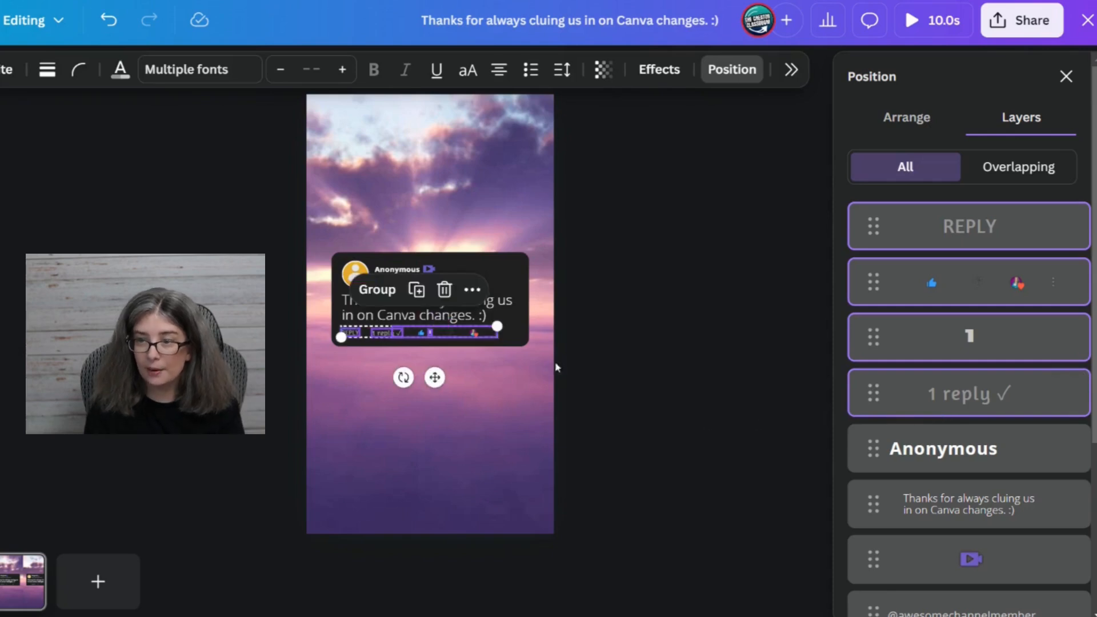
pyautogui.scroll(-3, 970, 514)
pyautogui.scroll(-1, 966, 440)
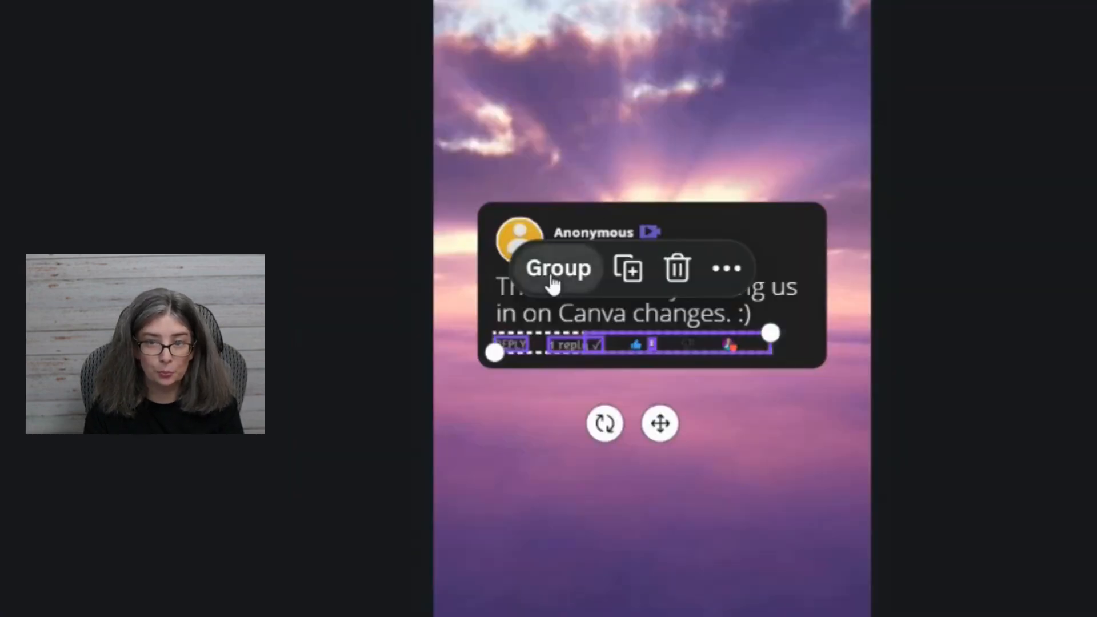
pyautogui.click(375, 291)
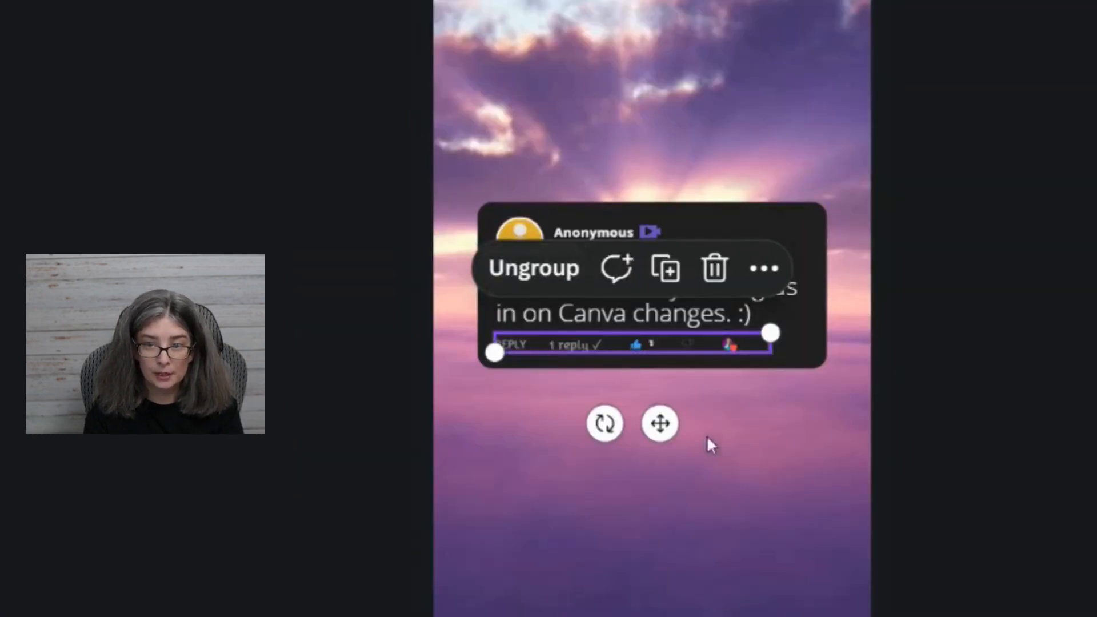
pyautogui.moveTo(660, 437)
pyautogui.mouseDown()
pyautogui.moveTo(662, 580)
pyautogui.moveTo(681, 414)
pyautogui.moveTo(672, 429)
pyautogui.mouseUp()
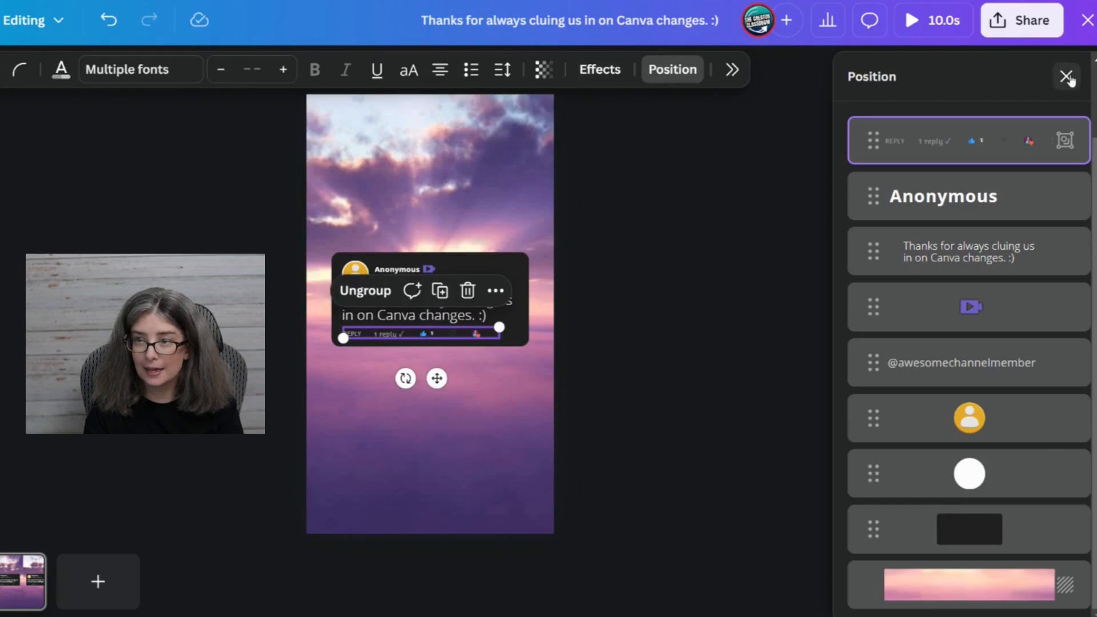
pyautogui.click(1069, 77)
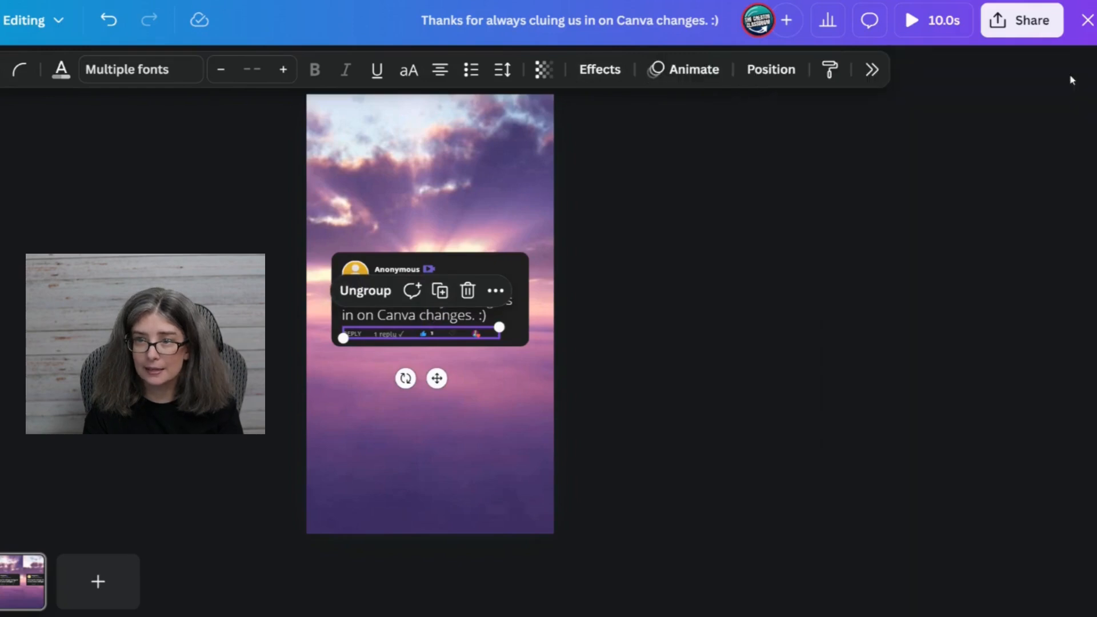
# Apply the Succession animation to the grouped reply row, set to play on enter.
pyautogui.click(683, 80)
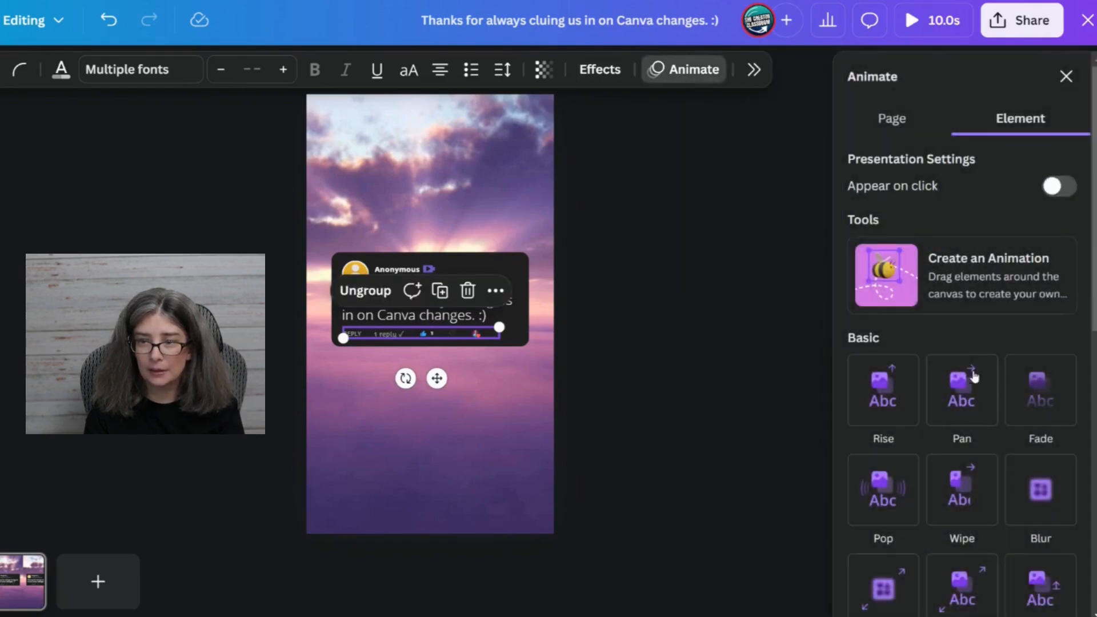
pyautogui.scroll(-3, 960, 509)
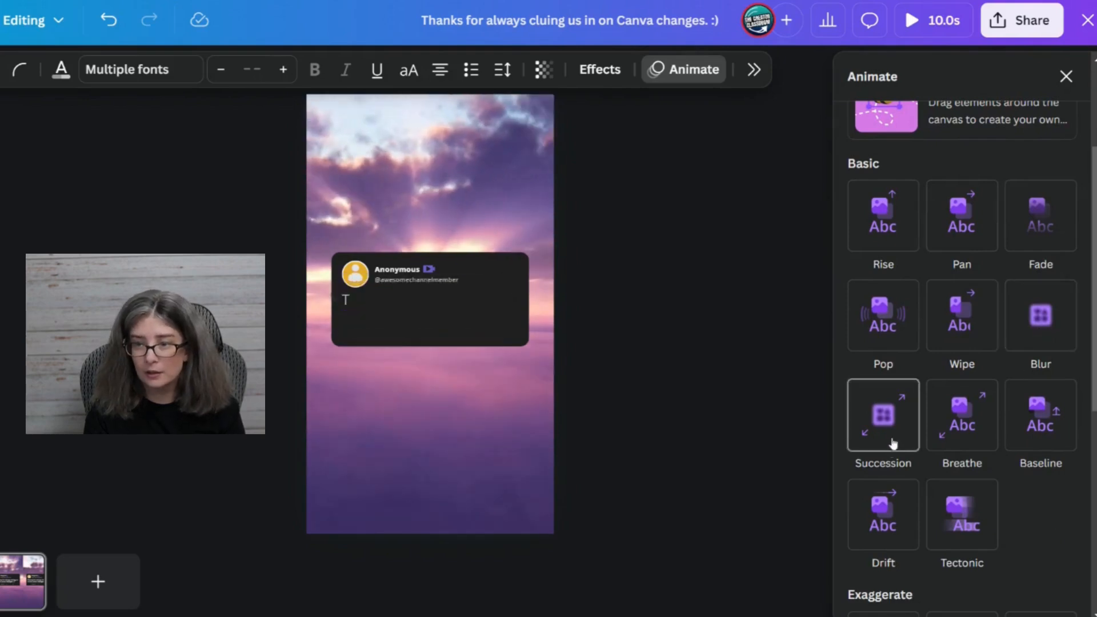
pyautogui.click(881, 423)
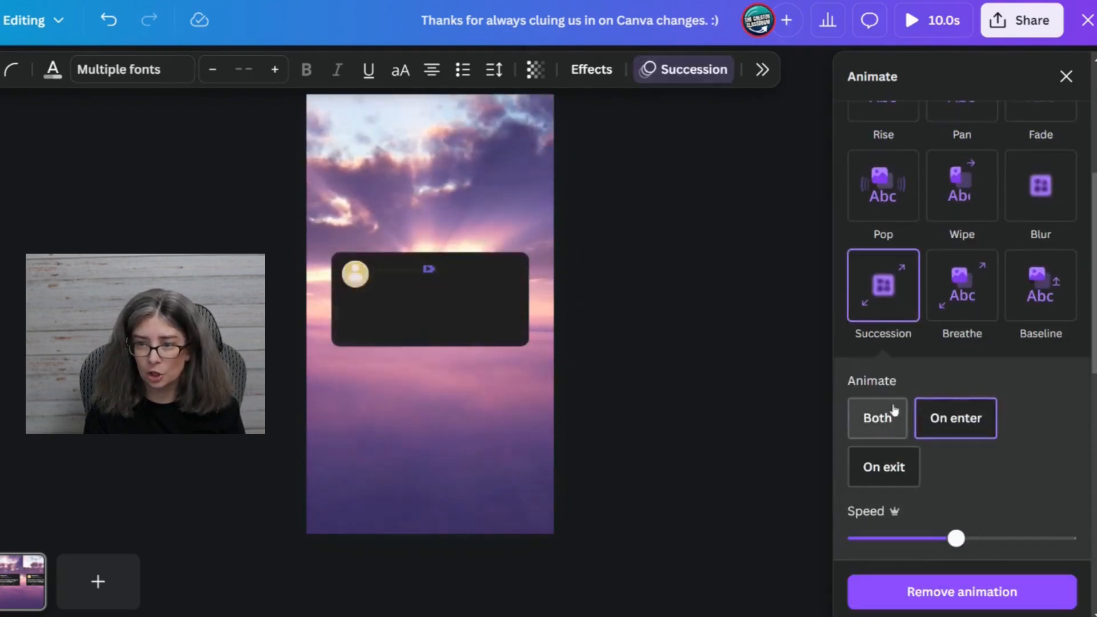
pyautogui.scroll(-3, 960, 425)
pyautogui.moveTo(956, 364)
pyautogui.mouseDown()
pyautogui.moveTo(884, 364)
pyautogui.moveTo(1003, 366)
pyautogui.moveTo(945, 367)
pyautogui.moveTo(955, 365)
pyautogui.mouseUp()
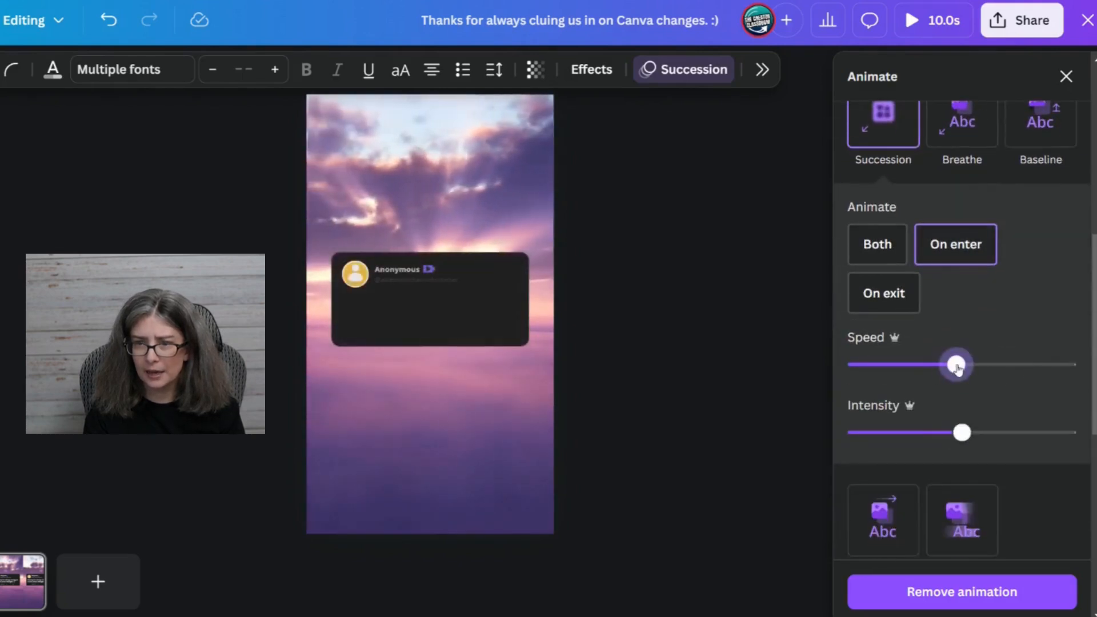
pyautogui.click(909, 433)
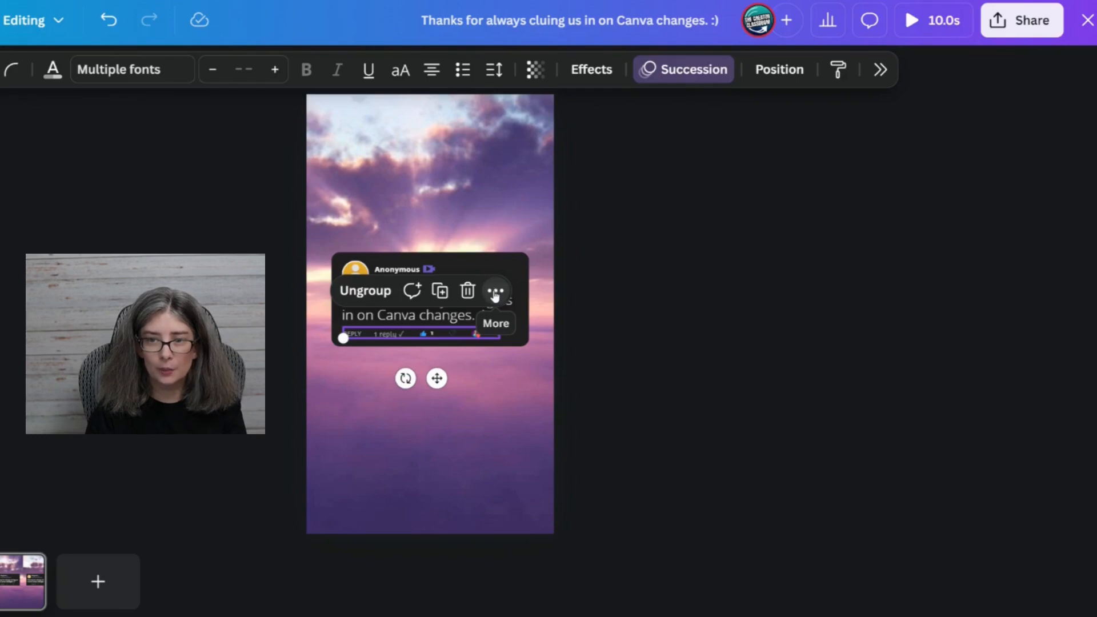
# Show the grouped reply row's timing on the timeline and try adjusting the start of its bar.
pyautogui.click(494, 293)
pyautogui.scroll(-3, 611, 548)
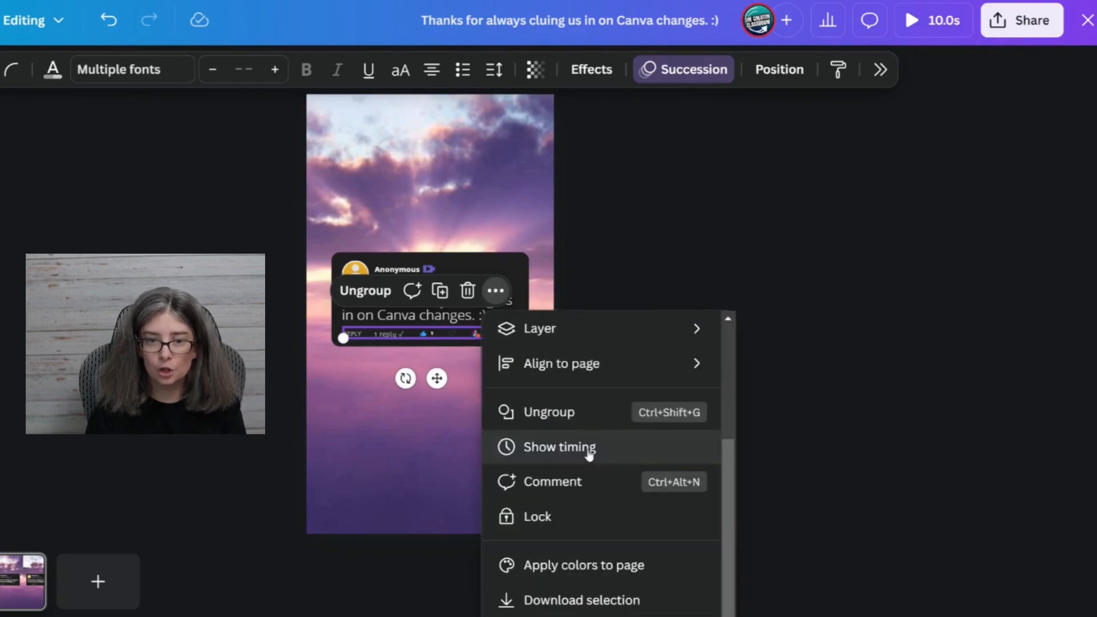
pyautogui.click(588, 448)
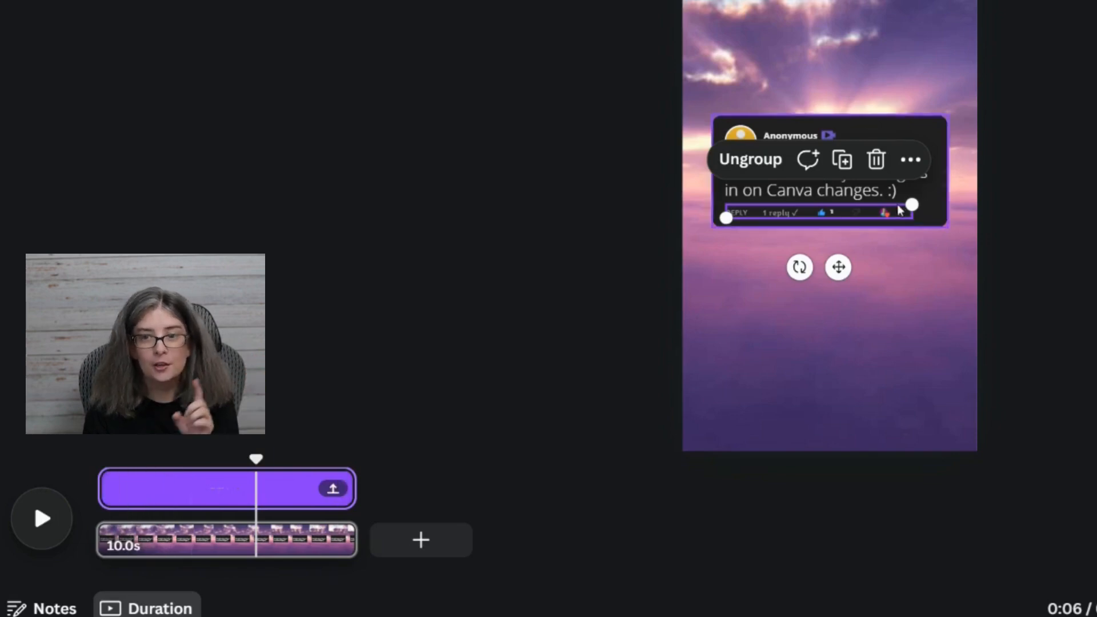
pyautogui.moveTo(111, 488)
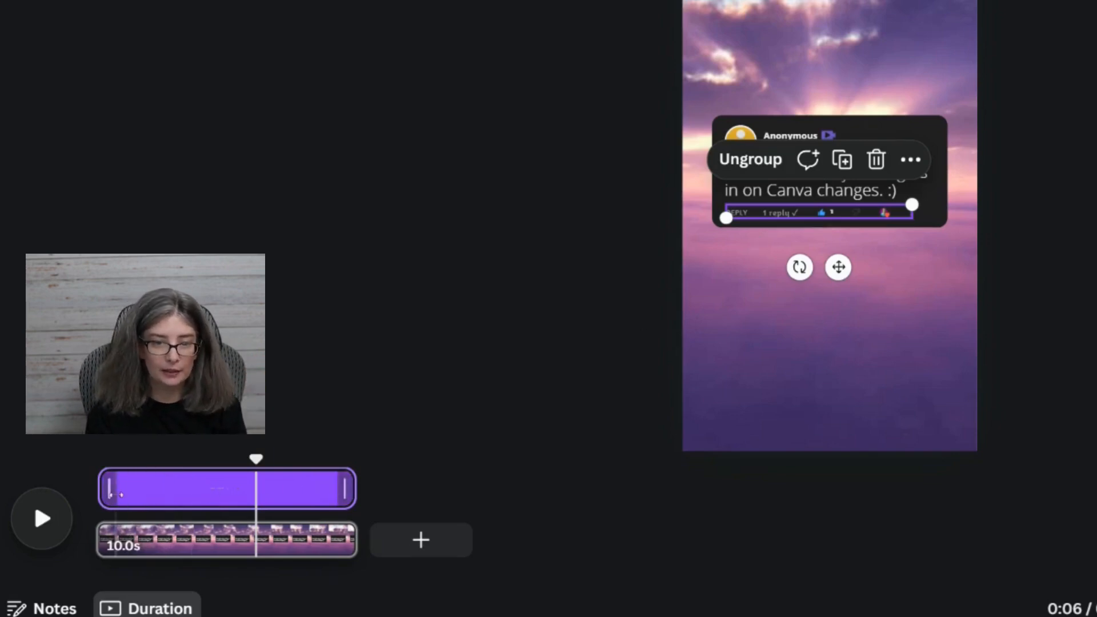
pyautogui.moveTo(103, 483)
pyautogui.mouseDown()
pyautogui.moveTo(121, 483)
pyautogui.moveTo(88, 476)
pyautogui.mouseUp()
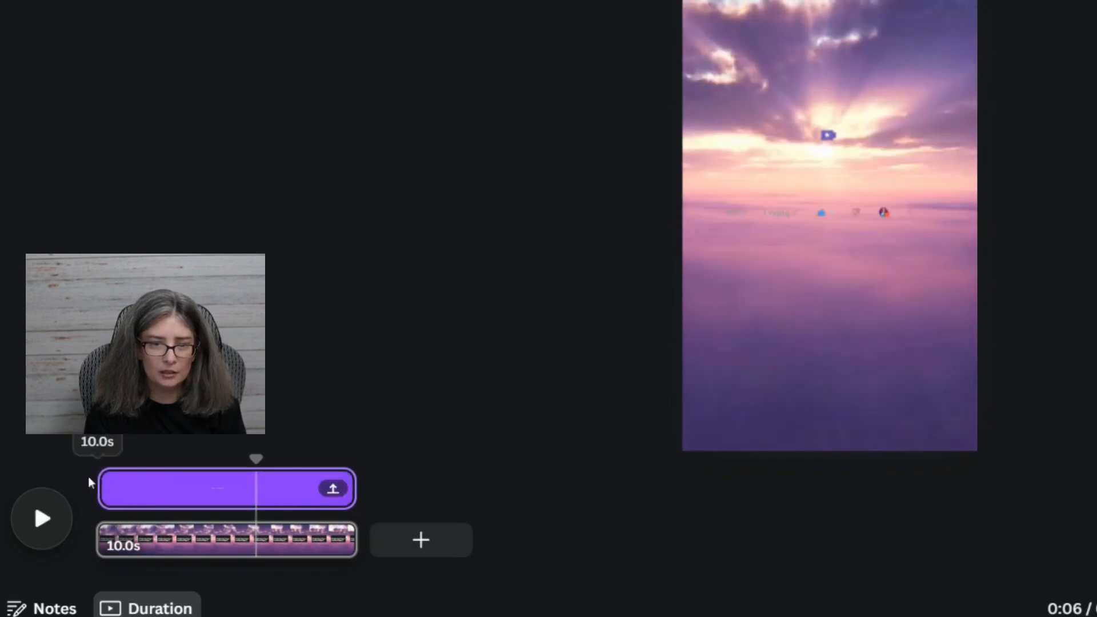
pyautogui.click(872, 360)
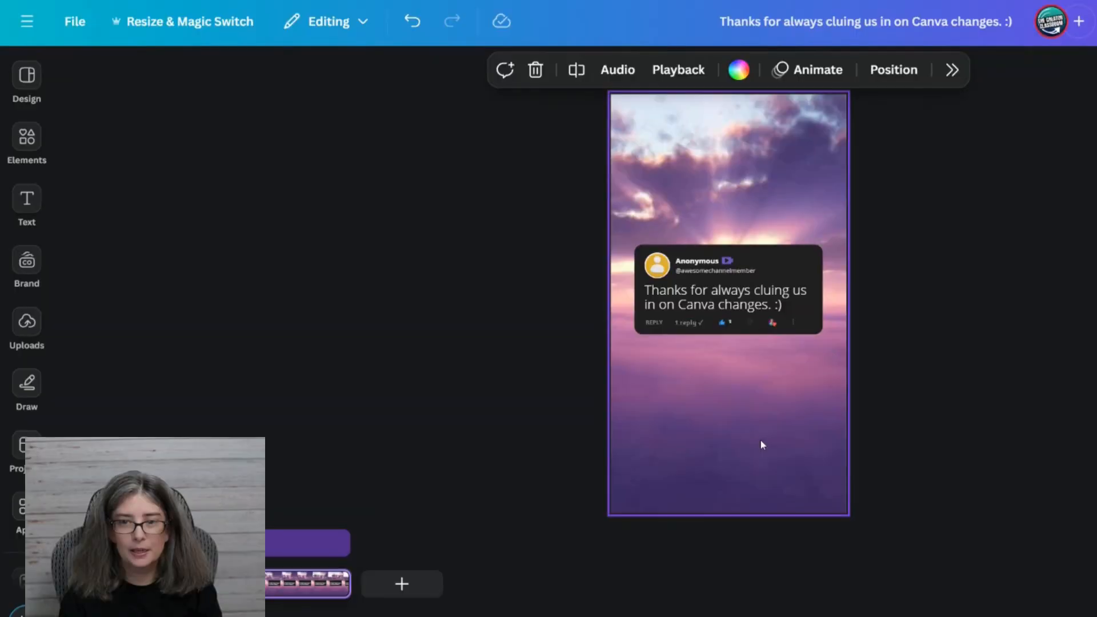
# Search the elements library for "changes" and limit the results to videos.
pyautogui.click(872, 360)
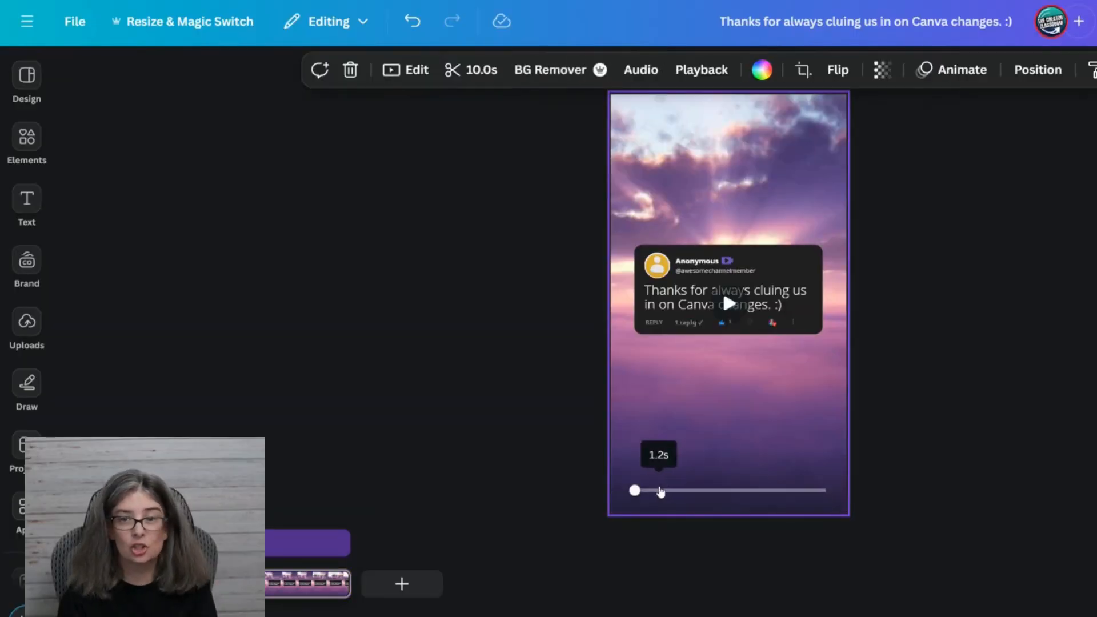
pyautogui.click(27, 262)
pyautogui.click(34, 151)
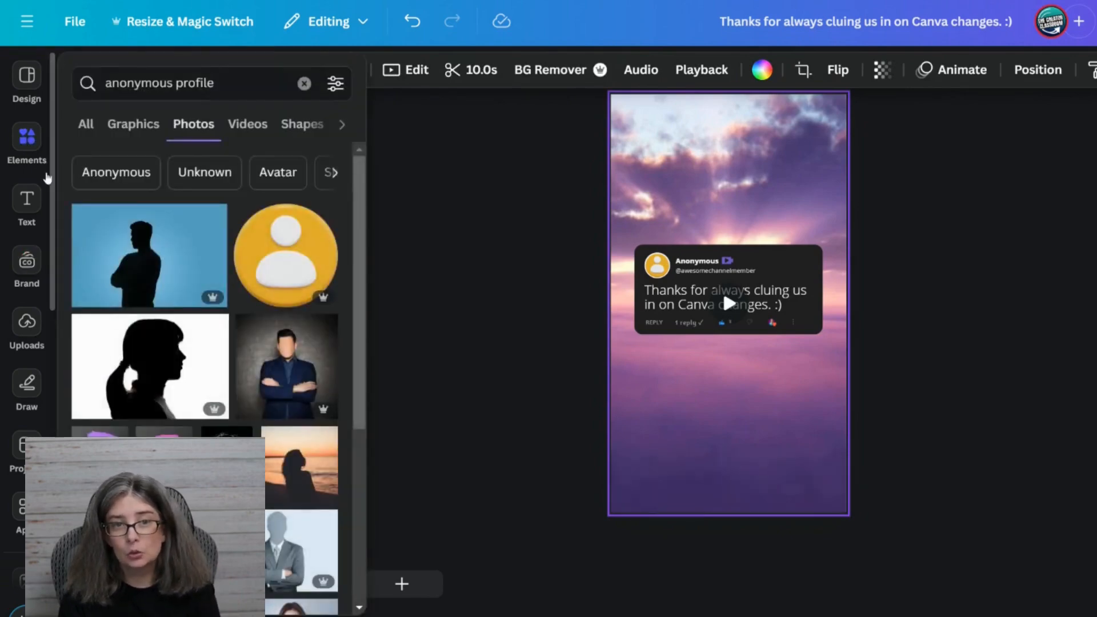
pyautogui.click(186, 82)
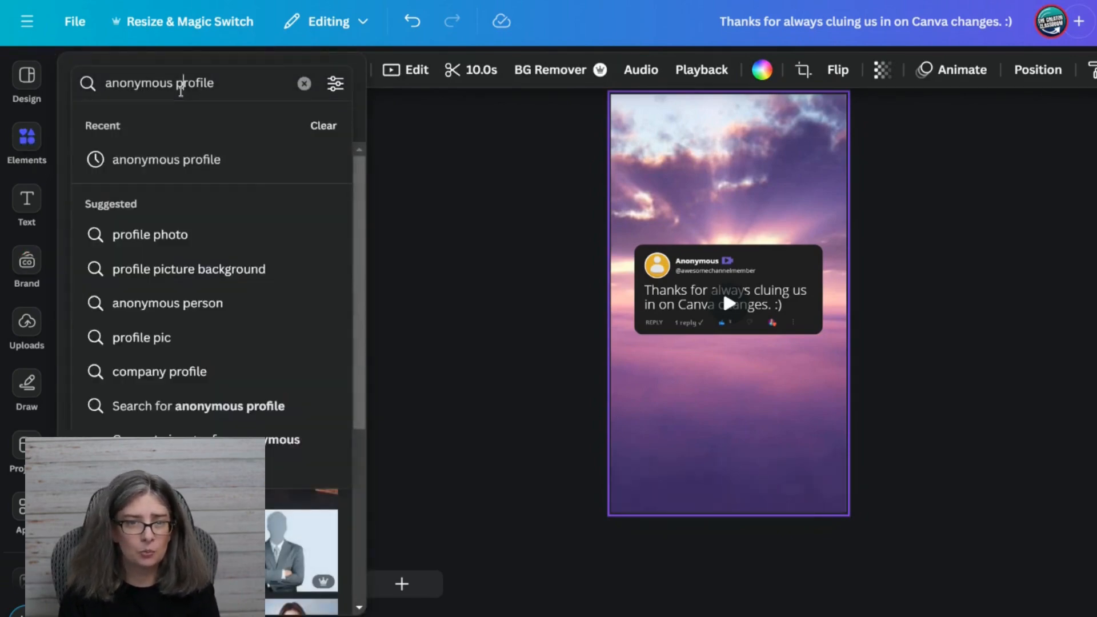
pyautogui.tripleClick(181, 85)
pyautogui.write('changes')
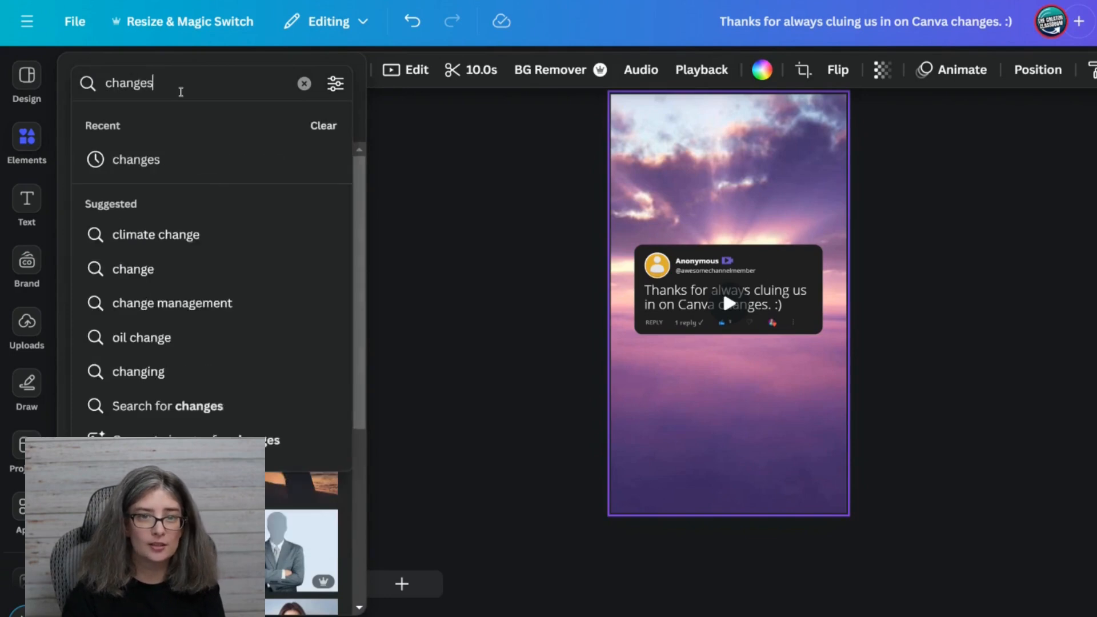
pyautogui.press('Return')
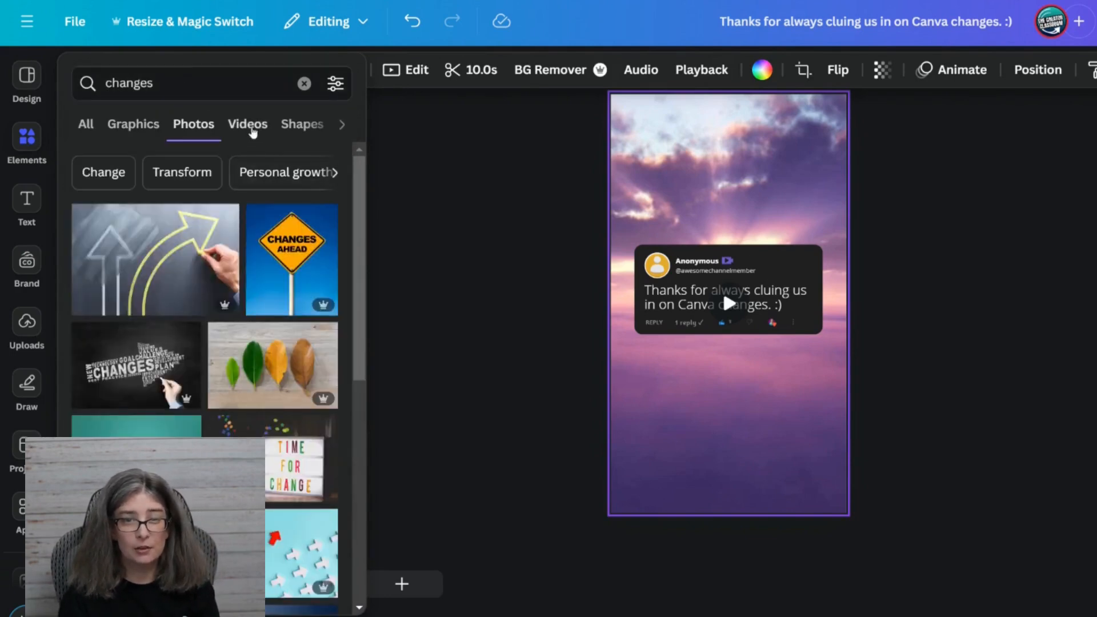
pyautogui.click(252, 130)
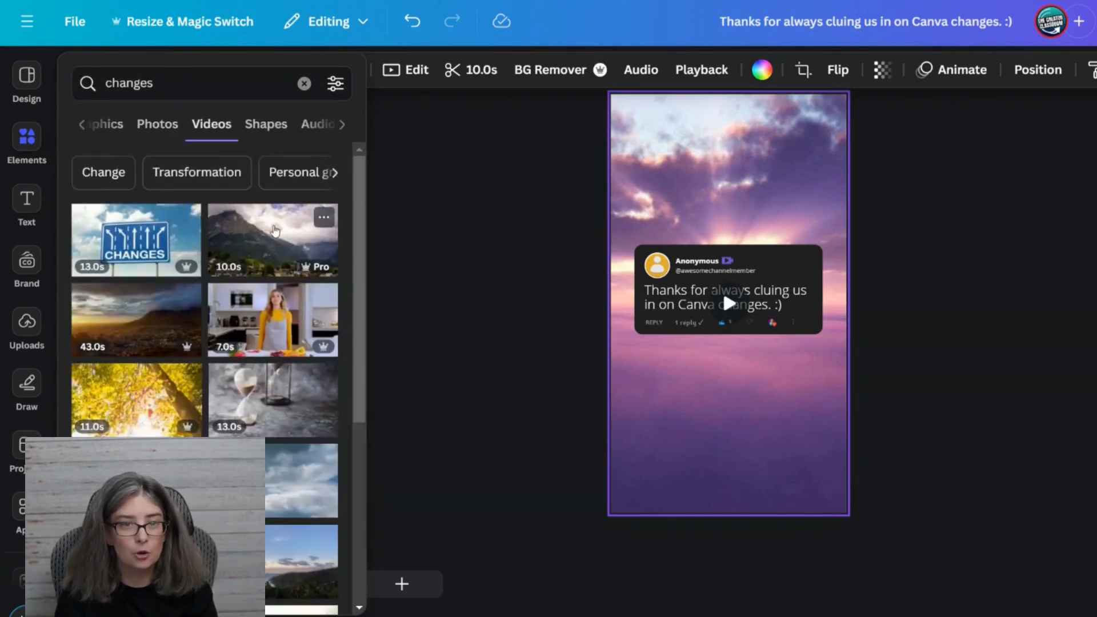
# Replace the background video with the 10-second mountain clip from the "changes" video results.
pyautogui.click(27, 323)
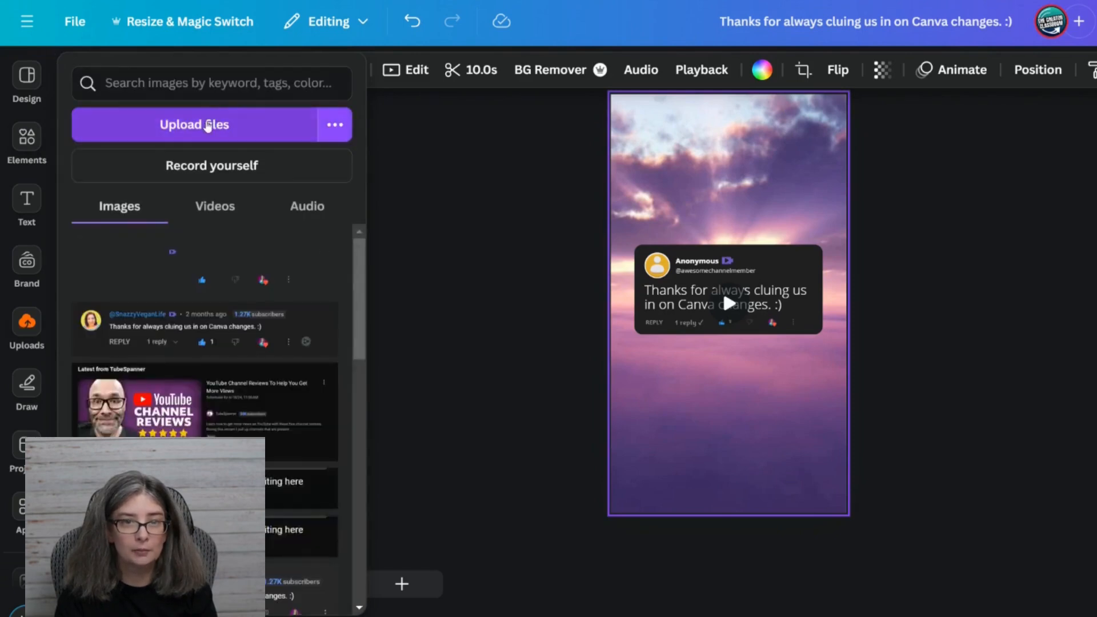
pyautogui.click(27, 139)
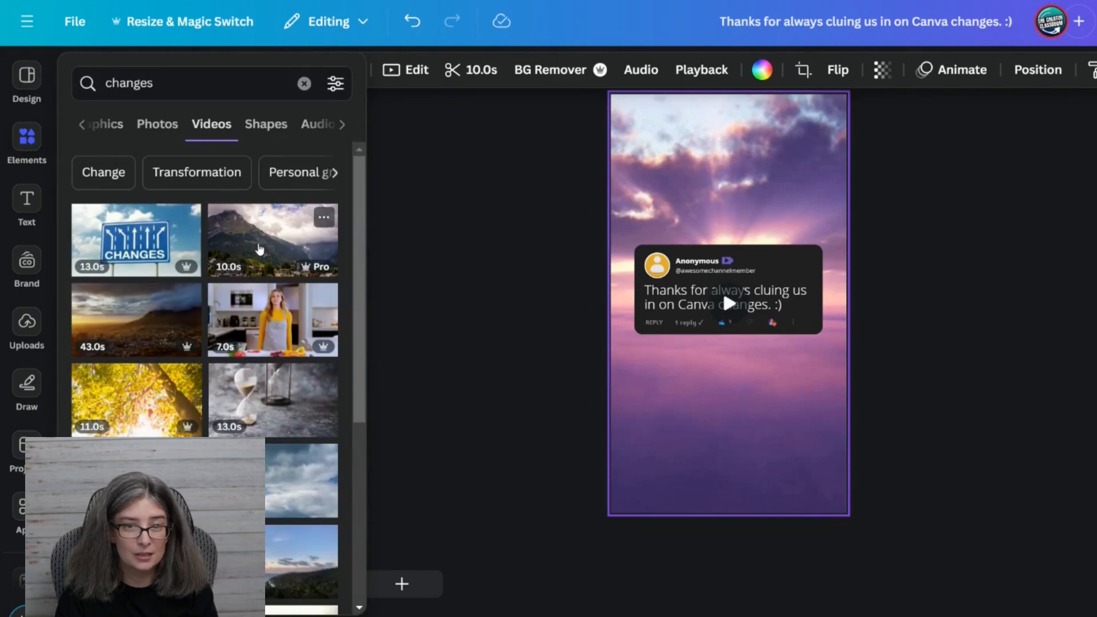
pyautogui.moveTo(257, 247); pyautogui.dragTo(631, 148)
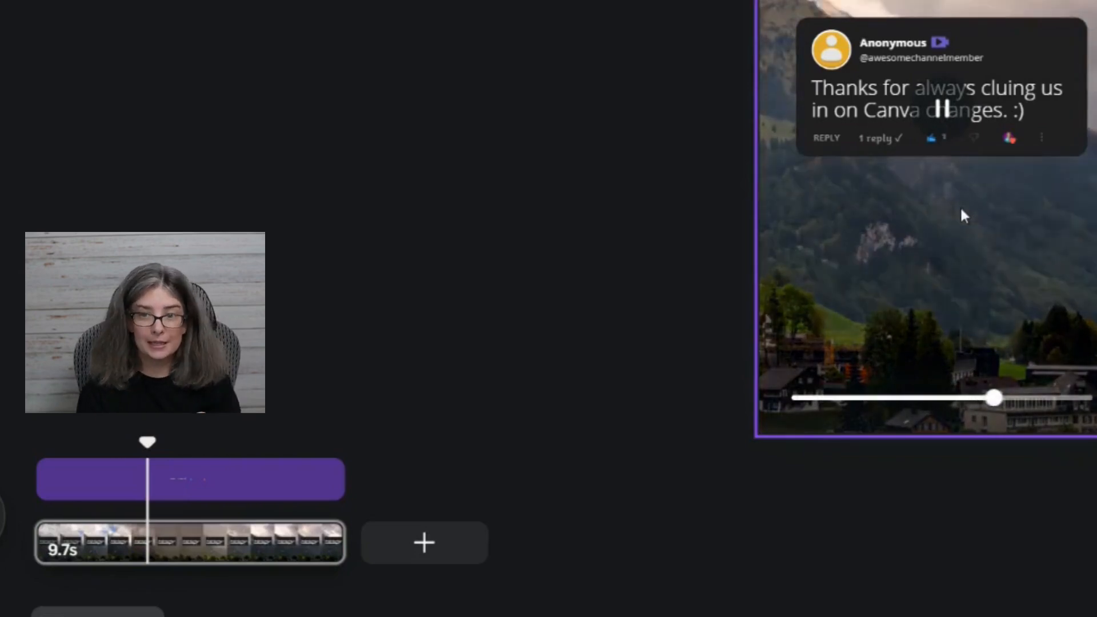
# Try trimming the start of the grouped reply row's timing to a 2.2 s duration, and extend it back to the beginning.
pyautogui.click(105, 466)
pyautogui.moveTo(50, 461)
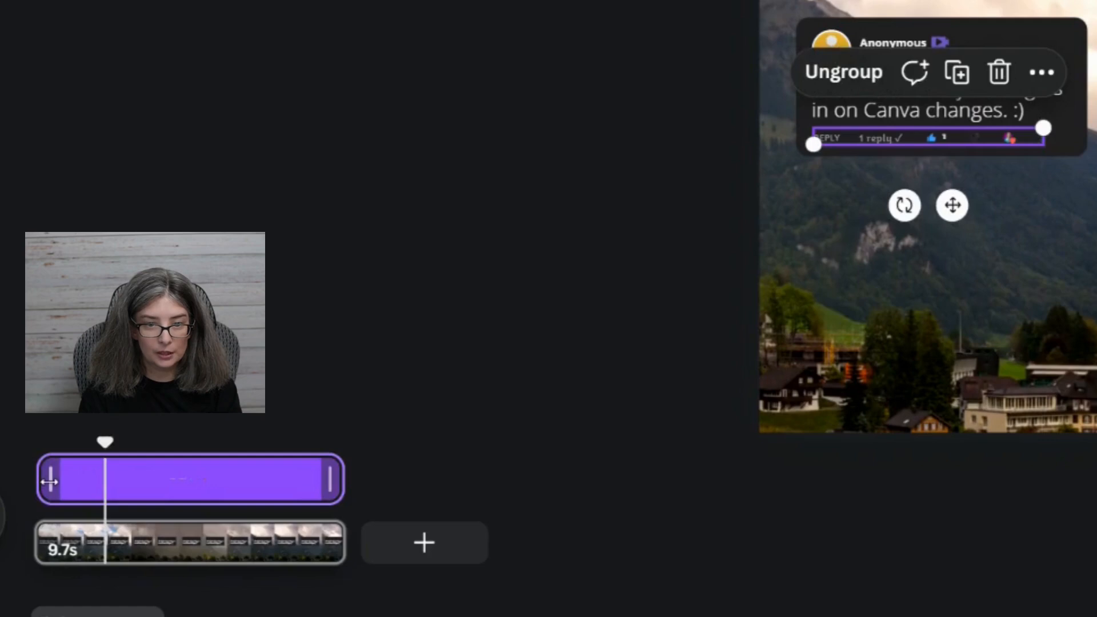
pyautogui.moveTo(48, 480); pyautogui.dragTo(286, 478)
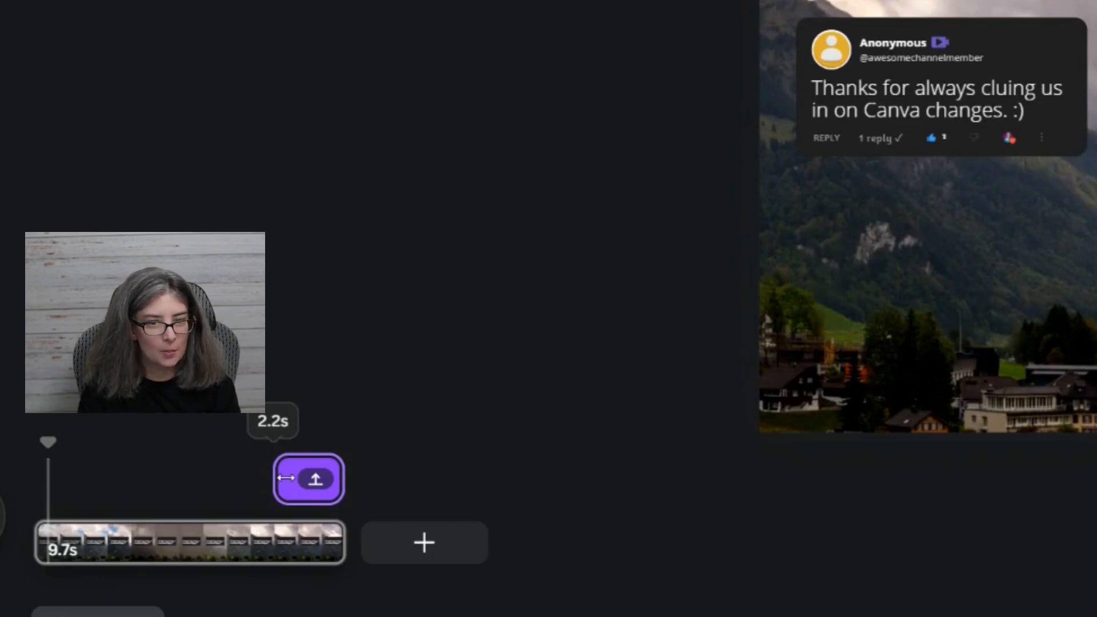
pyautogui.moveTo(285, 477); pyautogui.dragTo(43, 477)
# Increase the speed of the Typewriter animation on the main comment text to slightly above its midpoint.
pyautogui.click(887, 139)
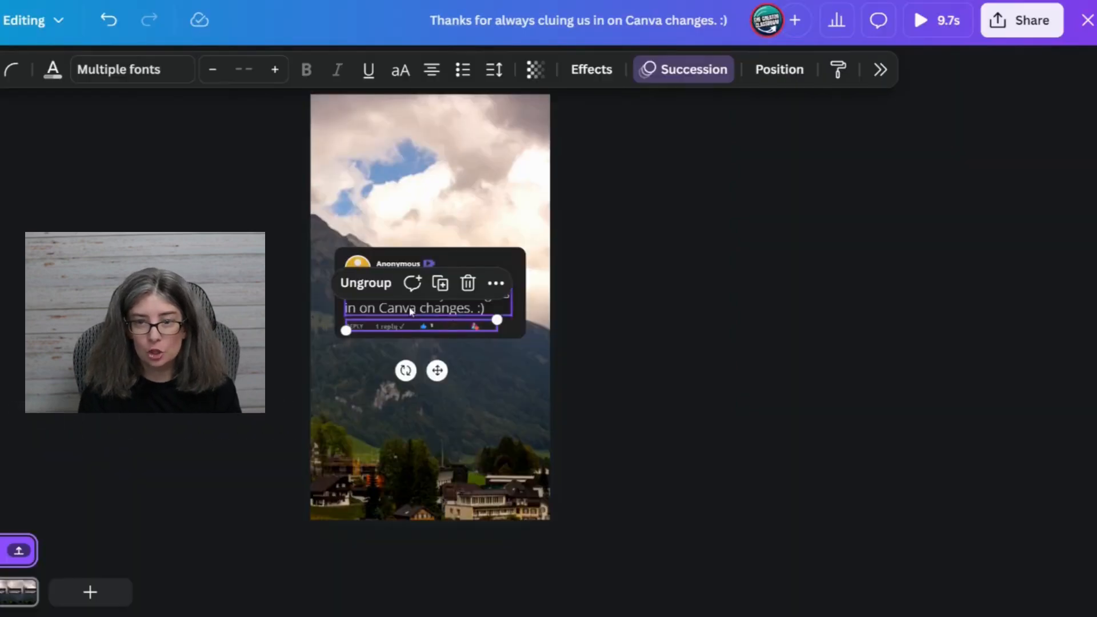
pyautogui.click(410, 310)
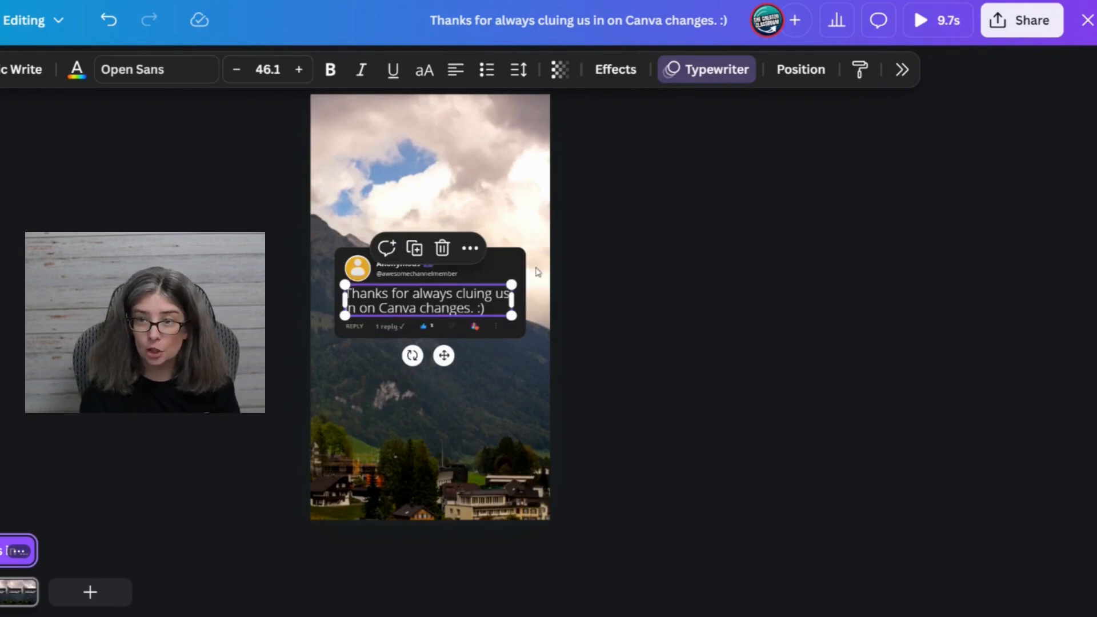
pyautogui.click(701, 76)
pyautogui.scroll(-8, 1017, 366)
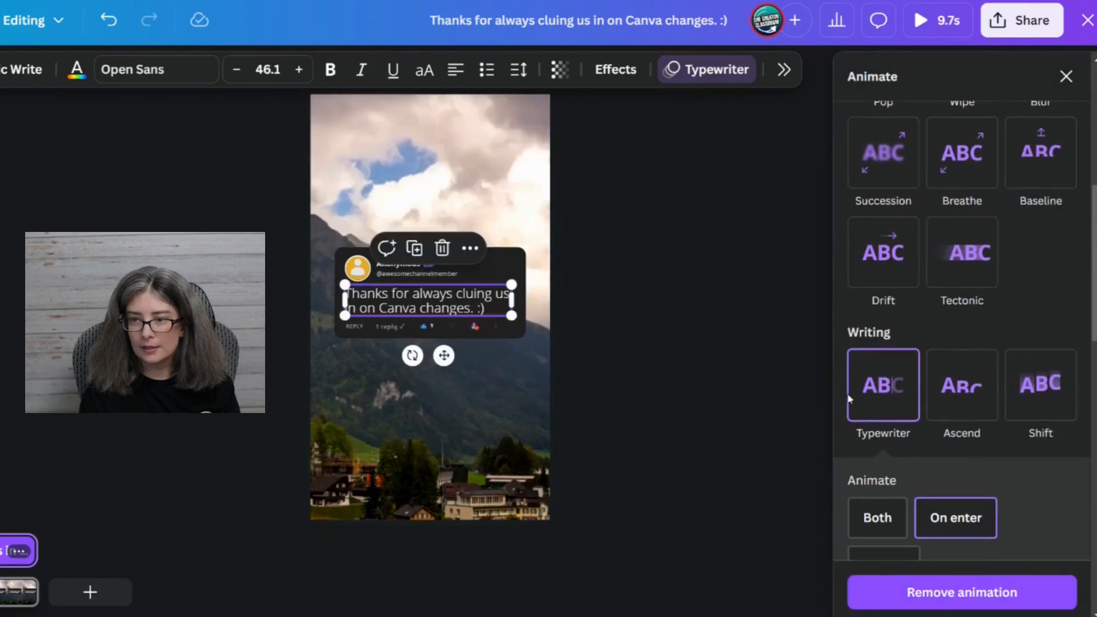
pyautogui.scroll(-3, 933, 332)
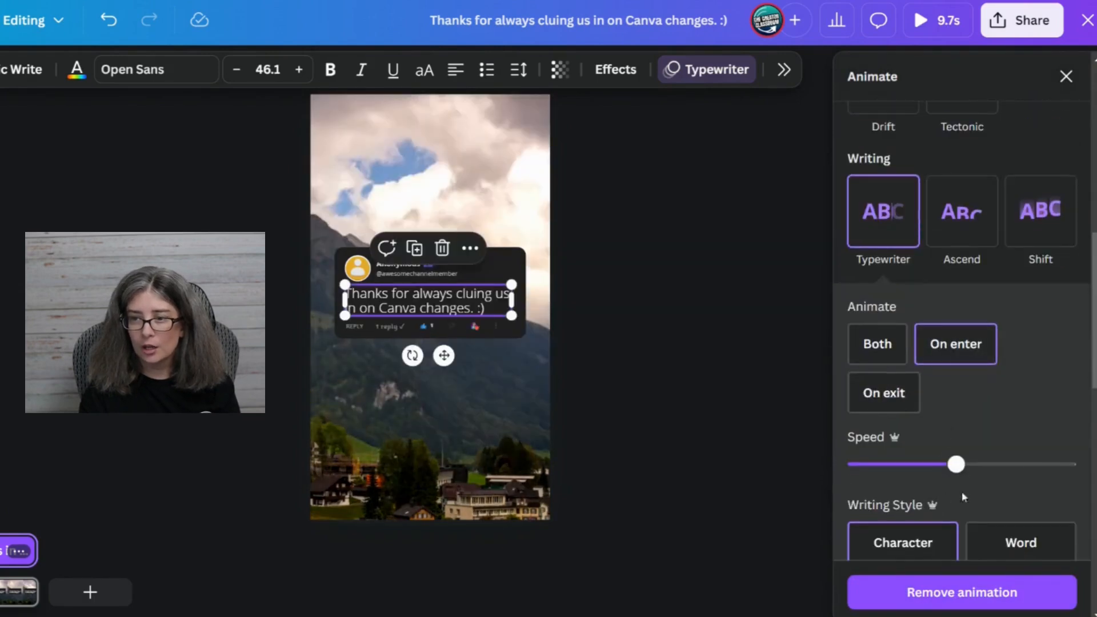
pyautogui.click(1022, 466)
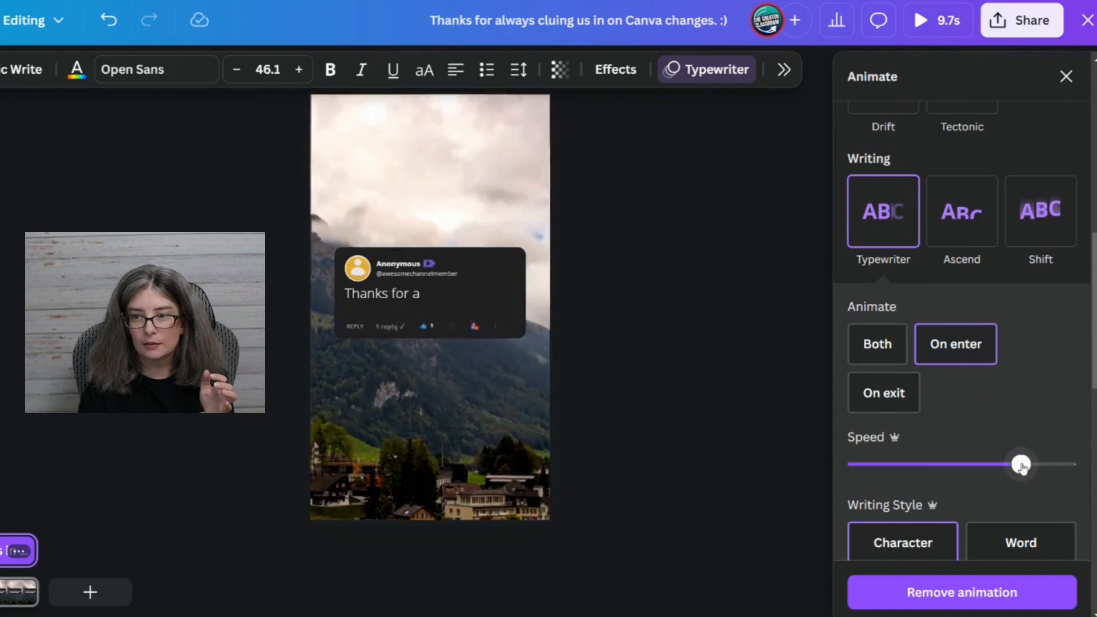
pyautogui.moveTo(1022, 466); pyautogui.dragTo(994, 466)
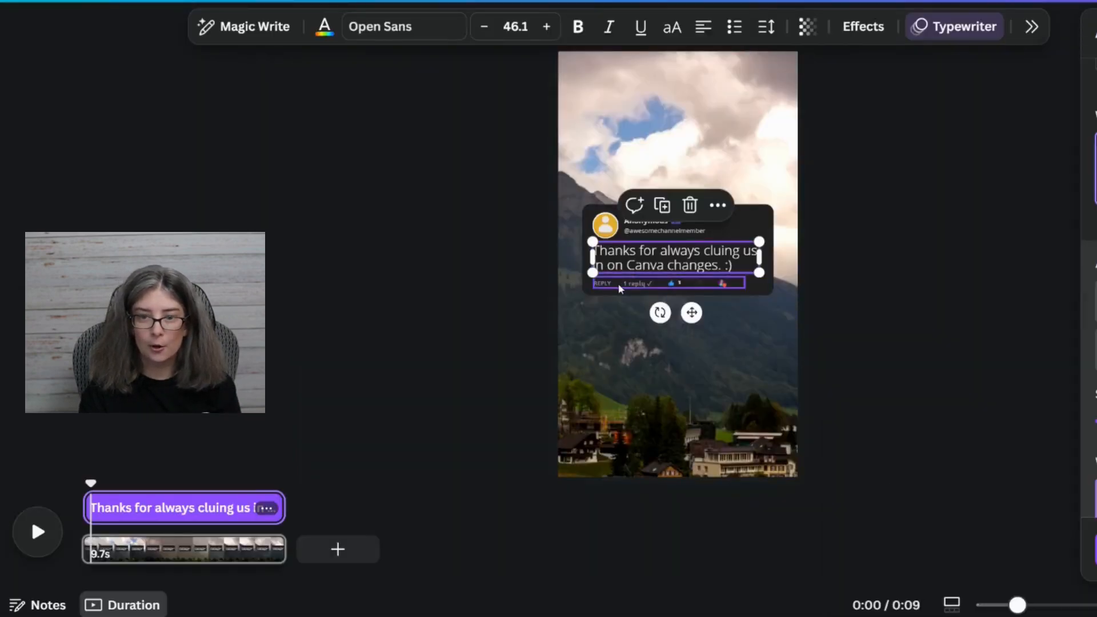
# Trim the start of the grouped reply row's timing to about the 3-second mark and preview the animation.
pyautogui.click(370, 327)
pyautogui.moveTo(87, 501); pyautogui.dragTo(153, 496)
pyautogui.click(81, 483)
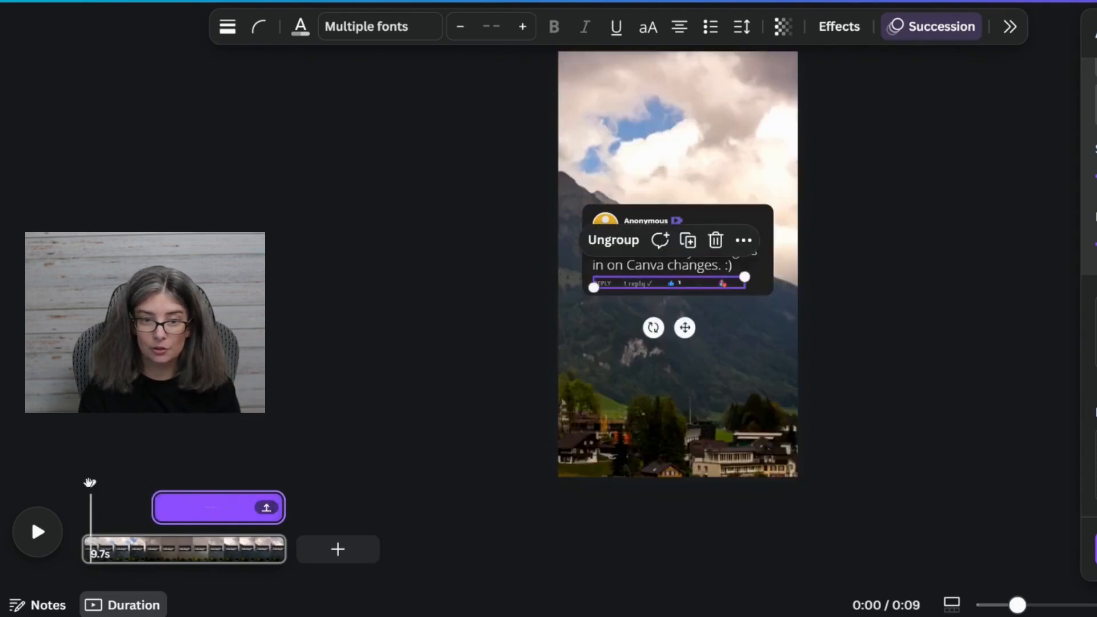
pyautogui.click(31, 537)
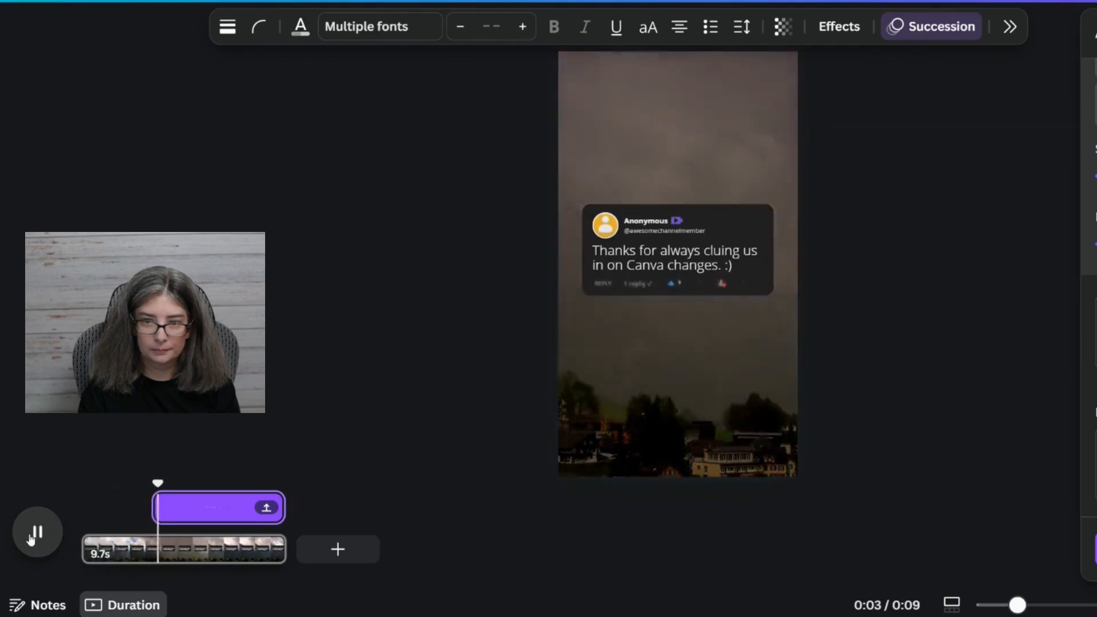
pyautogui.click(31, 537)
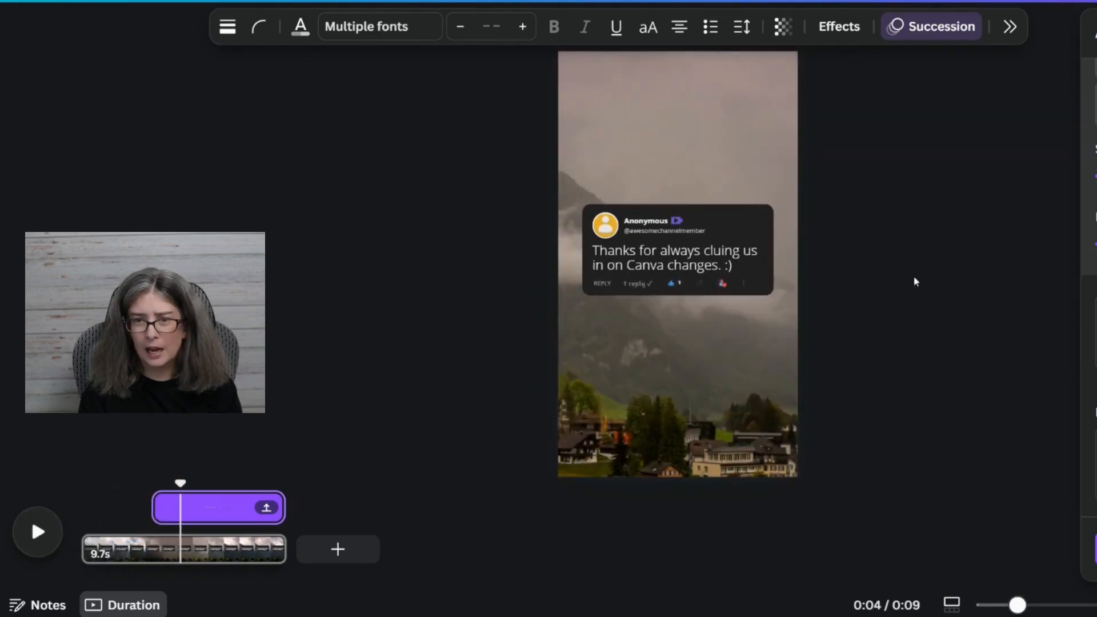
# Delete the purple member badge beside the Anonymous display name.
pyautogui.click(682, 221)
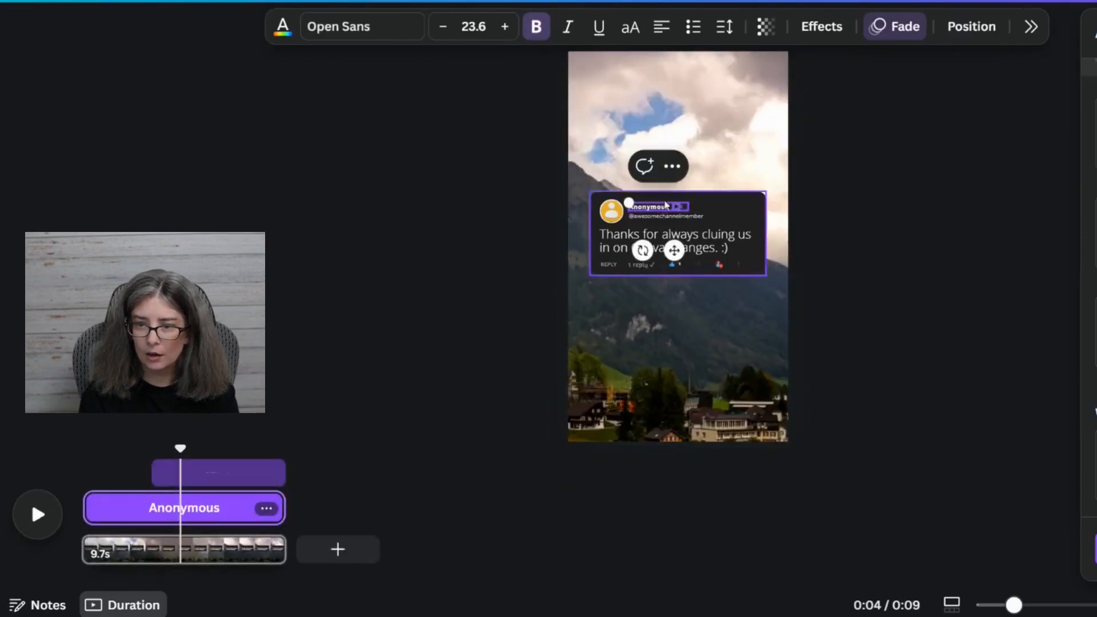
pyautogui.moveTo(1029, 605); pyautogui.dragTo(1095, 605)
pyautogui.scroll(2, 808, 214)
pyautogui.scroll(3, 808, 214)
pyautogui.moveTo(746, 268); pyautogui.dragTo(693, 277)
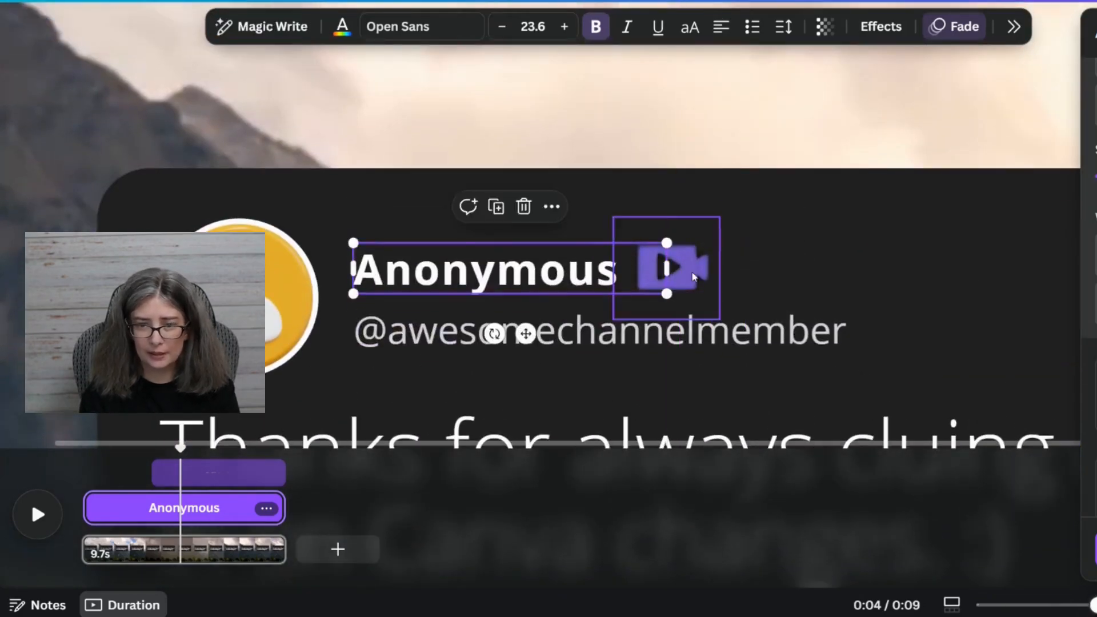
pyautogui.click(693, 277)
pyautogui.press('Delete')
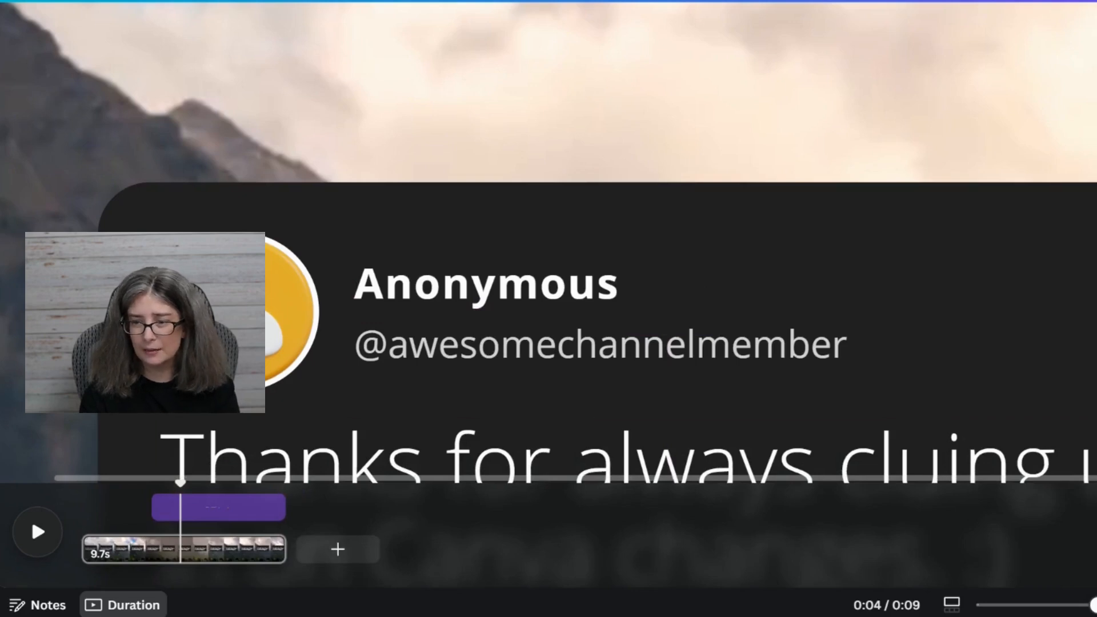
# Trim the start of the main comment text's timing to slightly after the video's beginning and preview the result.
pyautogui.click(31, 517)
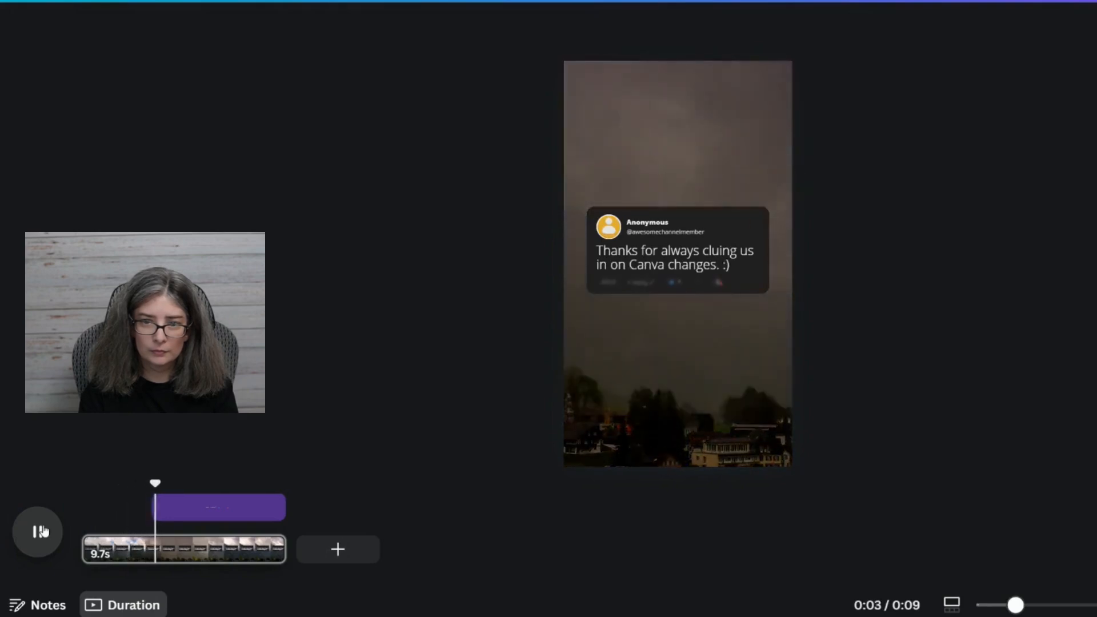
pyautogui.click(670, 265)
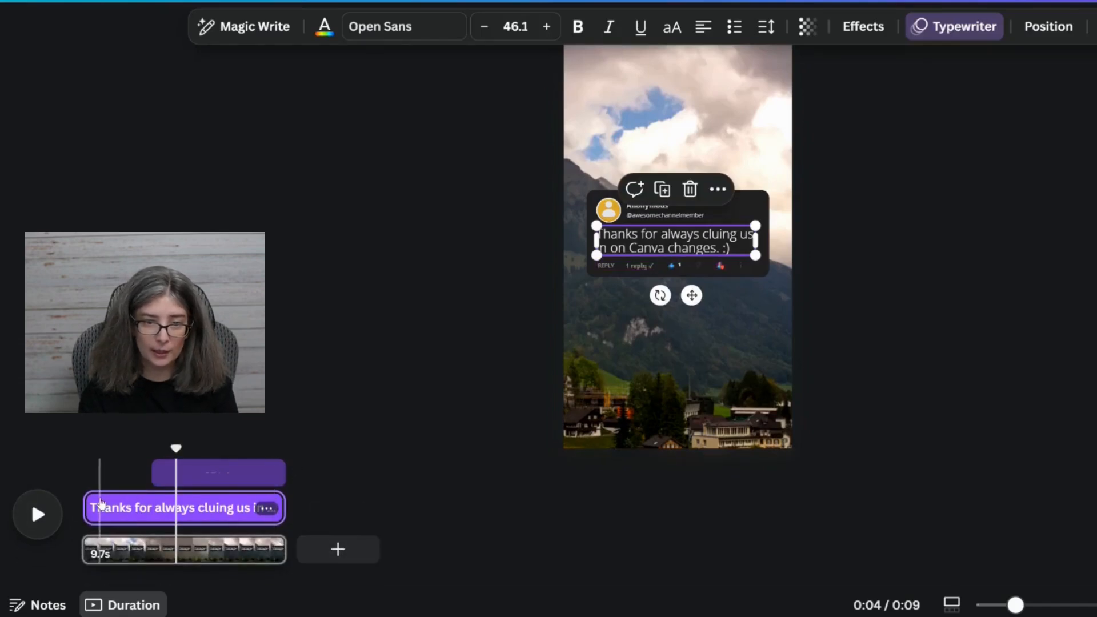
pyautogui.moveTo(83, 505); pyautogui.dragTo(99, 508)
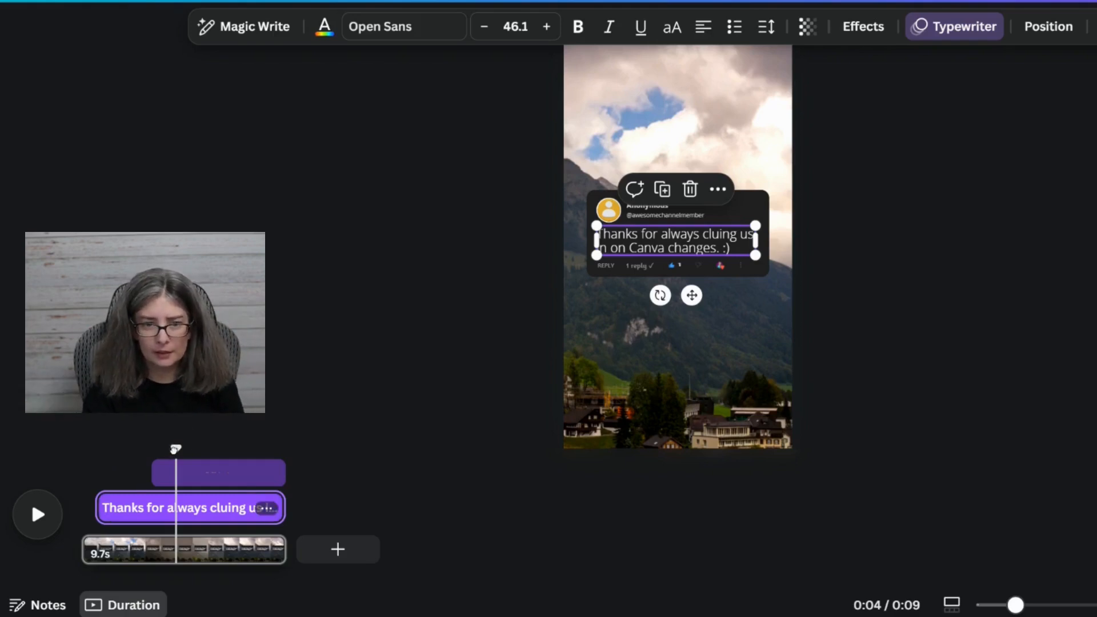
pyautogui.moveTo(176, 448); pyautogui.dragTo(69, 454)
pyautogui.click(31, 523)
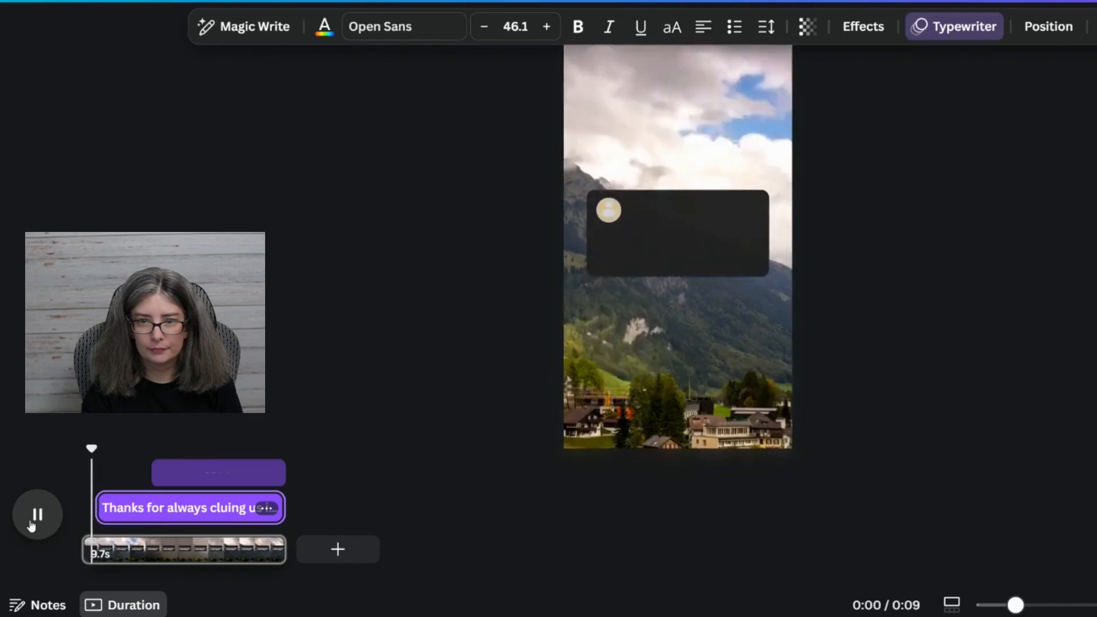
pyautogui.click(31, 523)
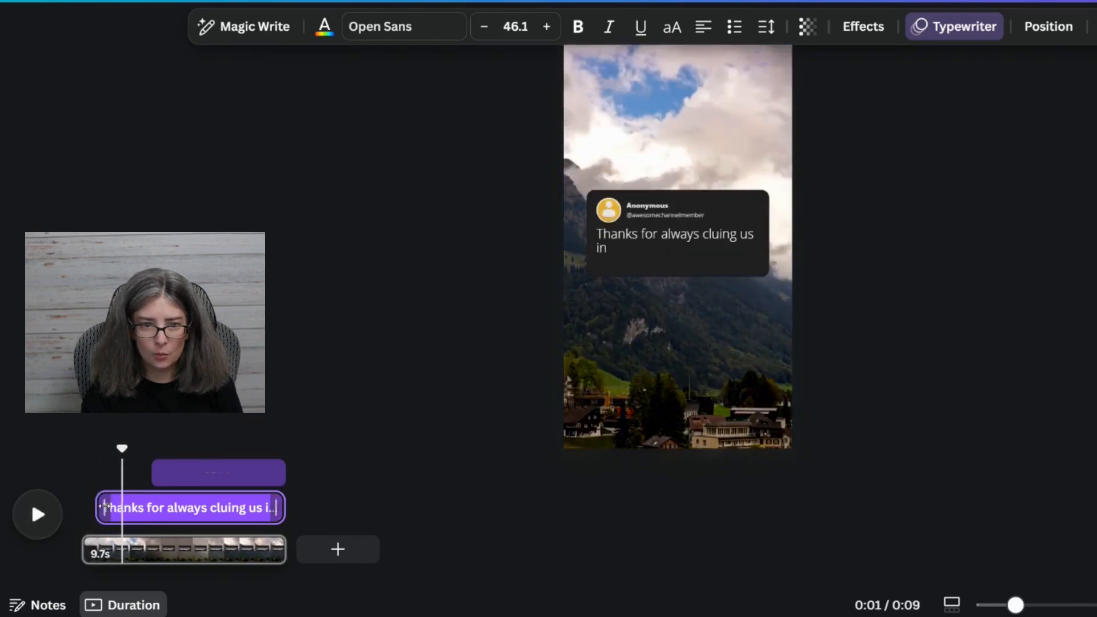
pyautogui.moveTo(122, 448); pyautogui.dragTo(83, 448)
pyautogui.click(31, 516)
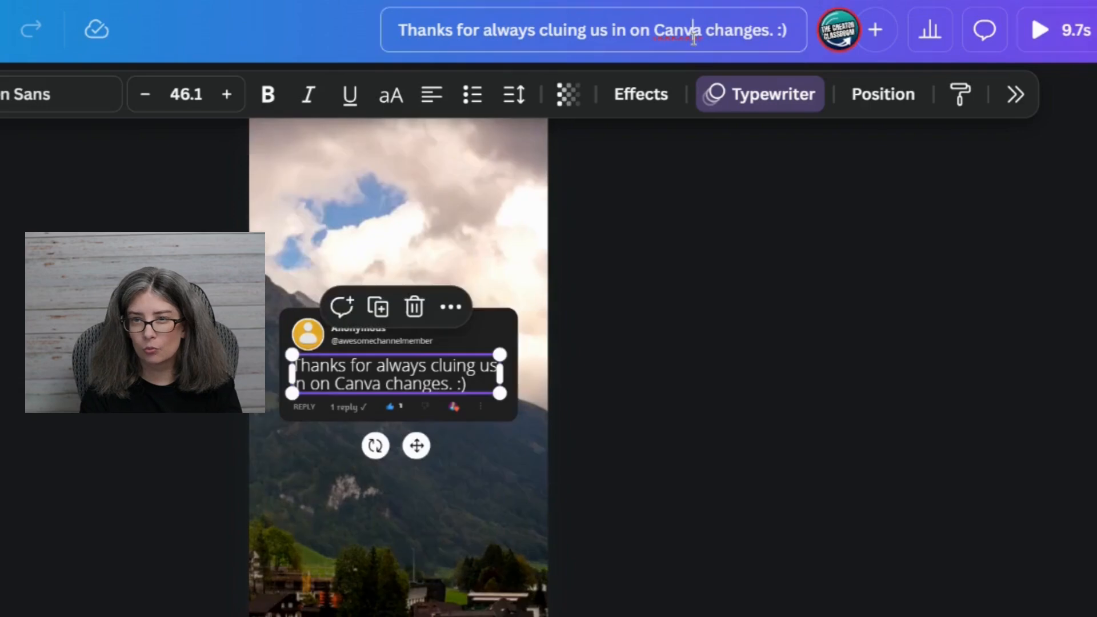
# Rename the design as YouTube Short Comment Template.
pyautogui.tripleClick(694, 34)
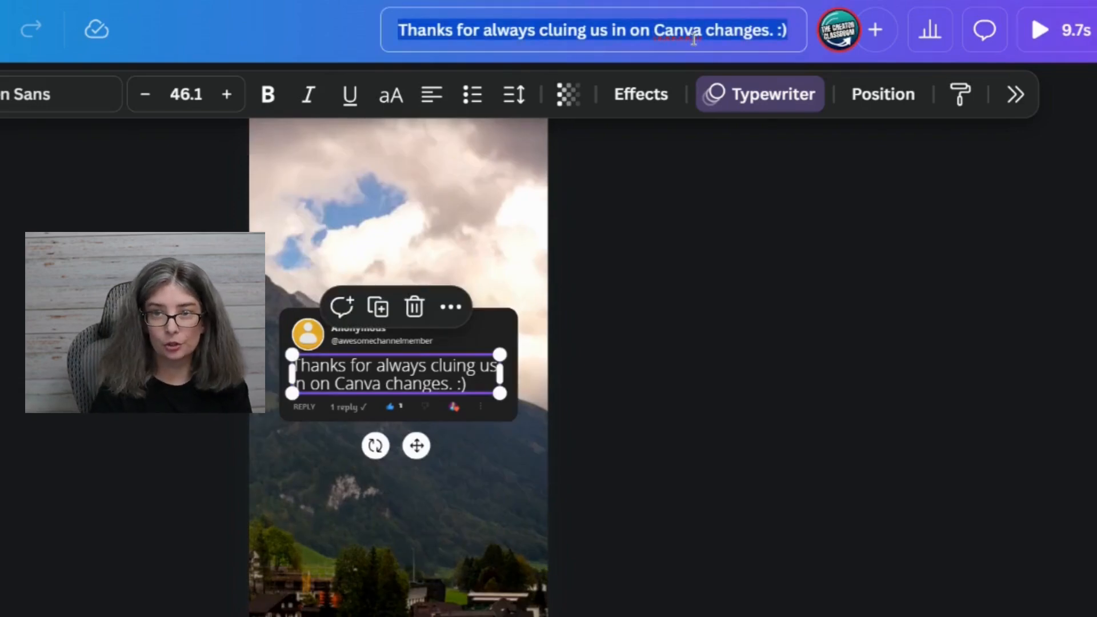
pyautogui.press('BackSpace')
pyautogui.write('YouTube Short V')
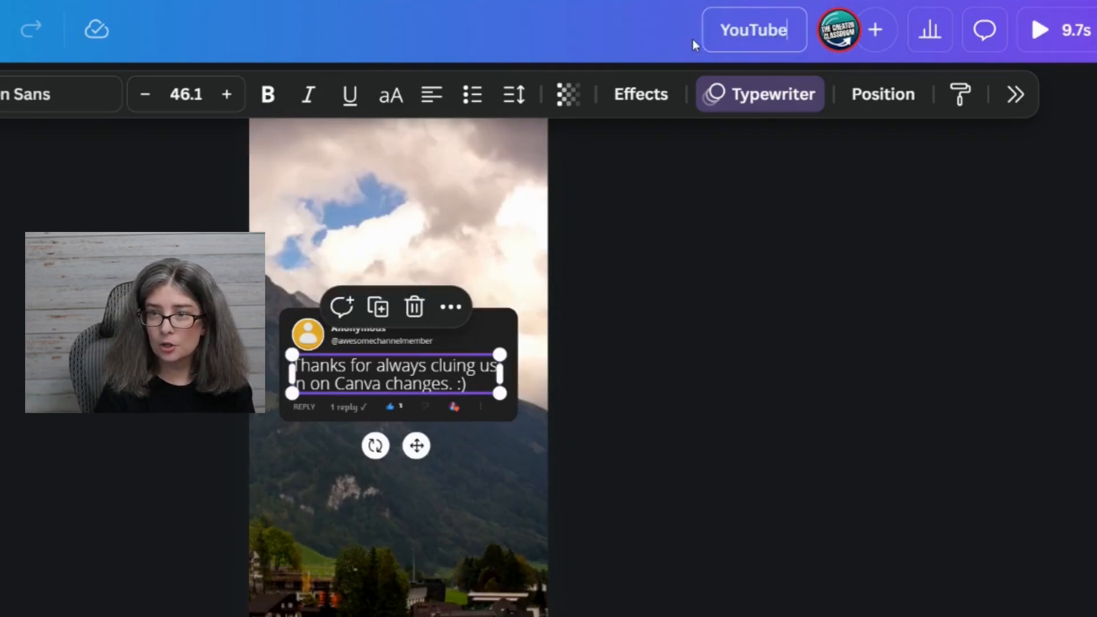
pyautogui.write('erti')
pyautogui.press('BackSpace')
pyautogui.press('BackSpace')
pyautogui.press('BackSpace')
pyautogui.press('BackSpace')
pyautogui.press('BackSpace')
pyautogui.write('Comment Template')
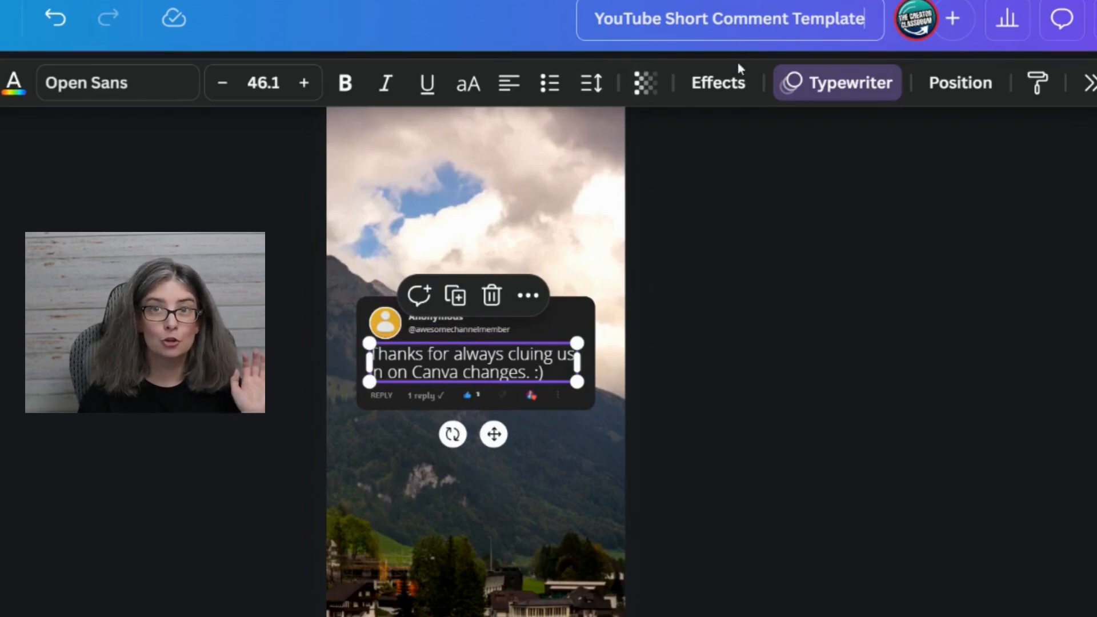
# Review the design's download options for the MP4 Video file type and close them.
pyautogui.click(997, 505)
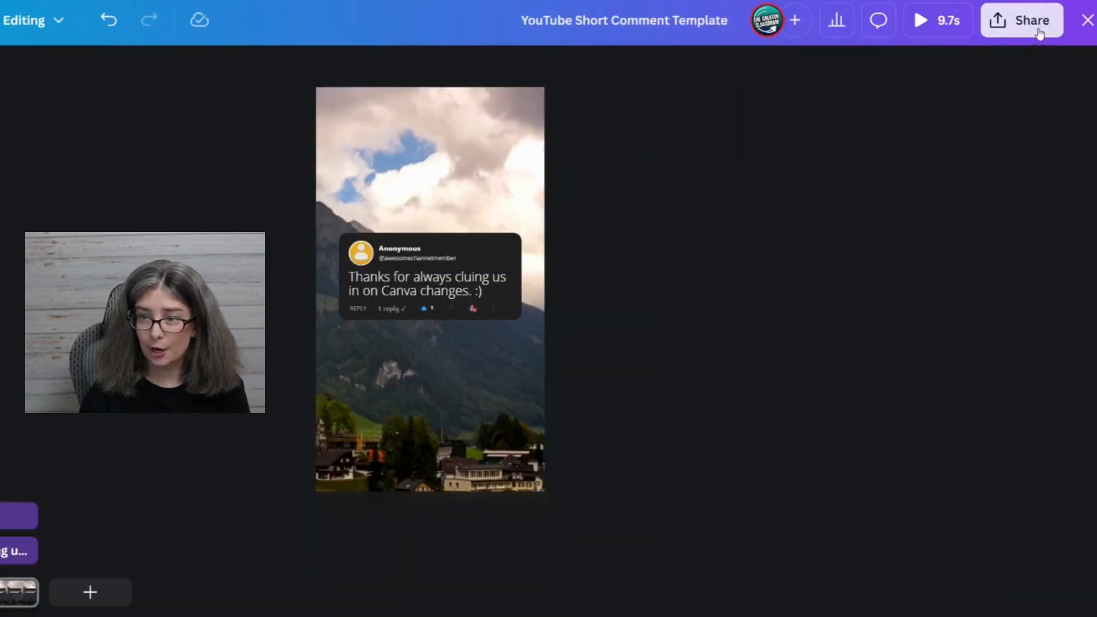
pyautogui.click(1038, 35)
pyautogui.click(860, 461)
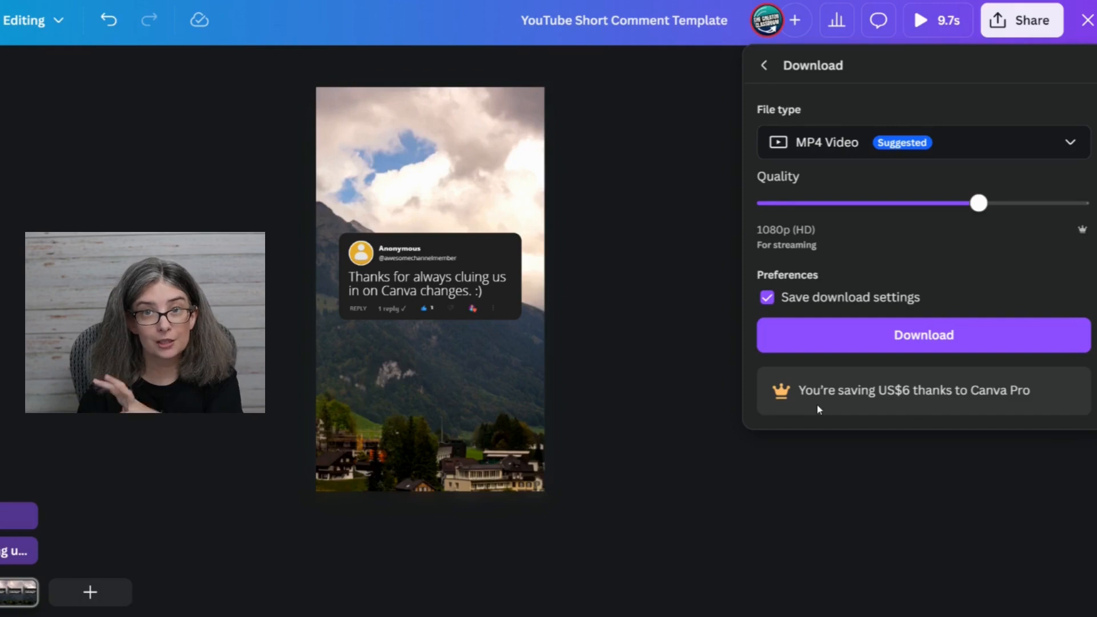
pyautogui.click(1018, 32)
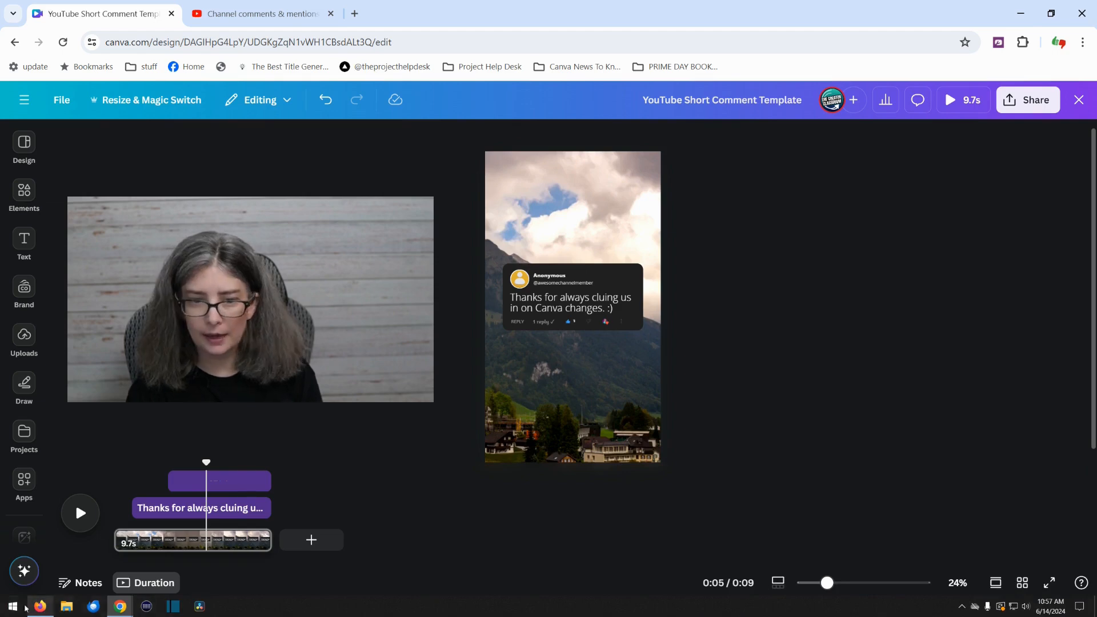
# Check the Downloads folder in File Explorer, and reopen the design's download options in Canva.
pyautogui.click(66, 608)
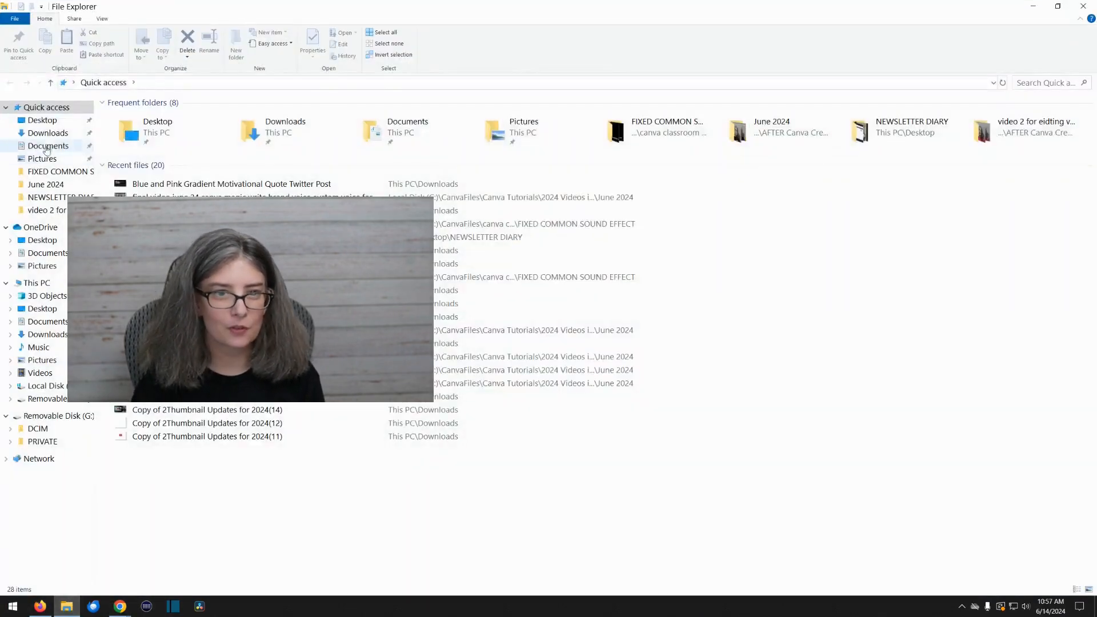
pyautogui.click(48, 133)
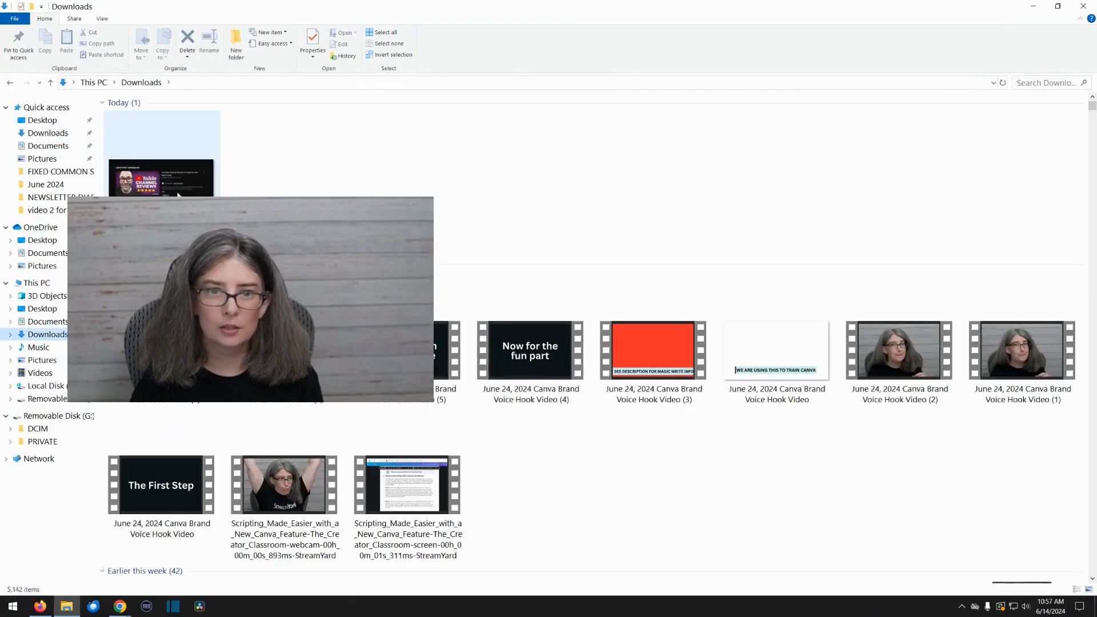
pyautogui.click(1093, 4)
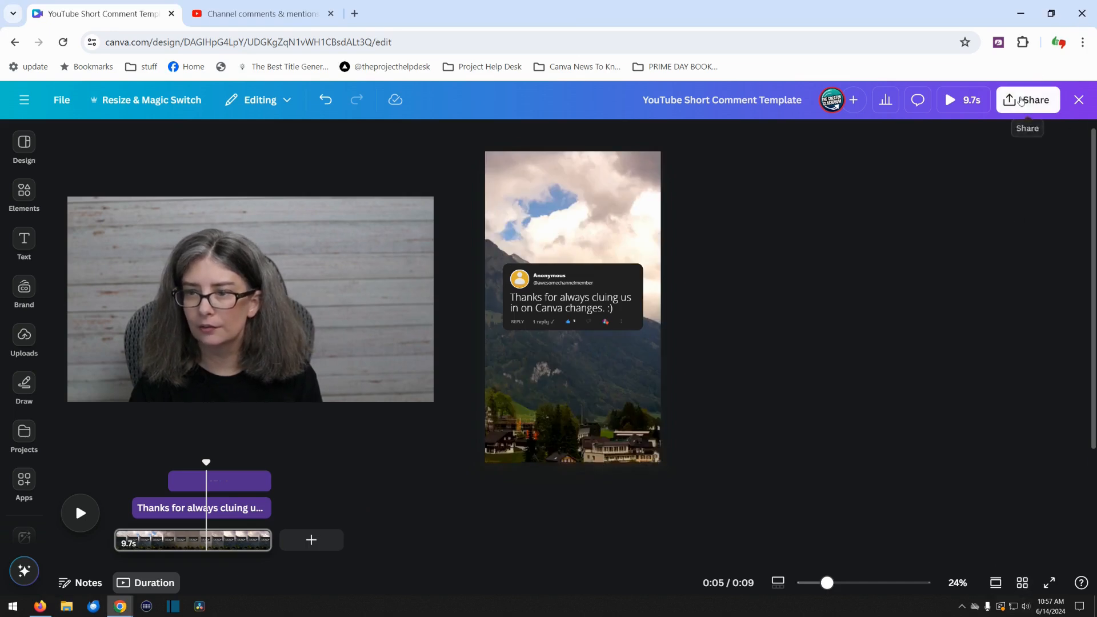
pyautogui.click(1017, 109)
pyautogui.click(904, 440)
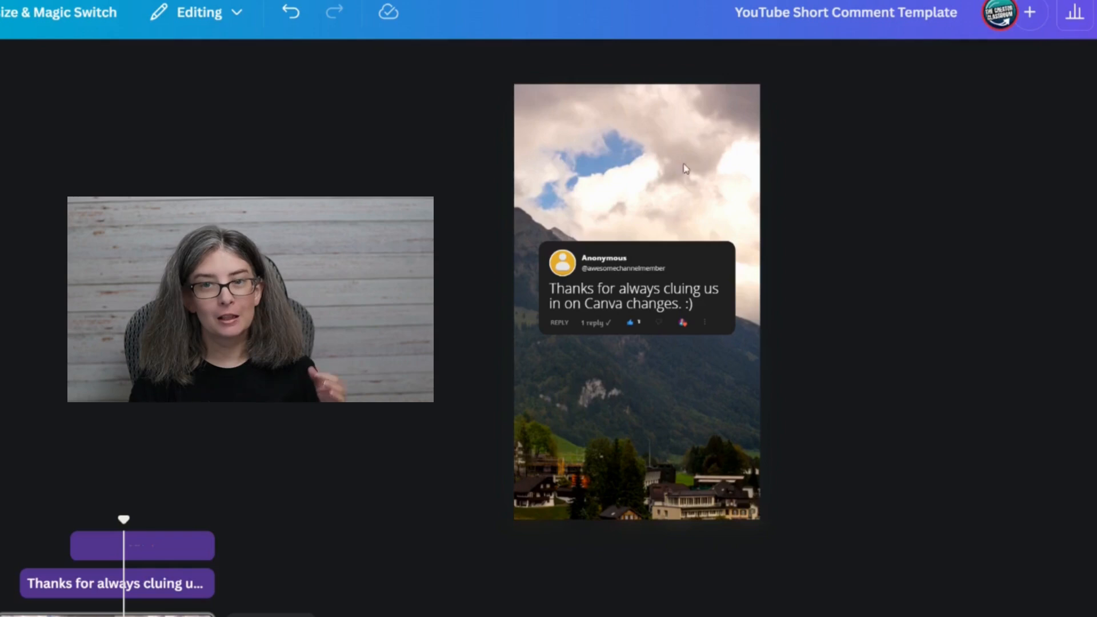
# Set the background video's transparency to 58.
pyautogui.click(680, 168)
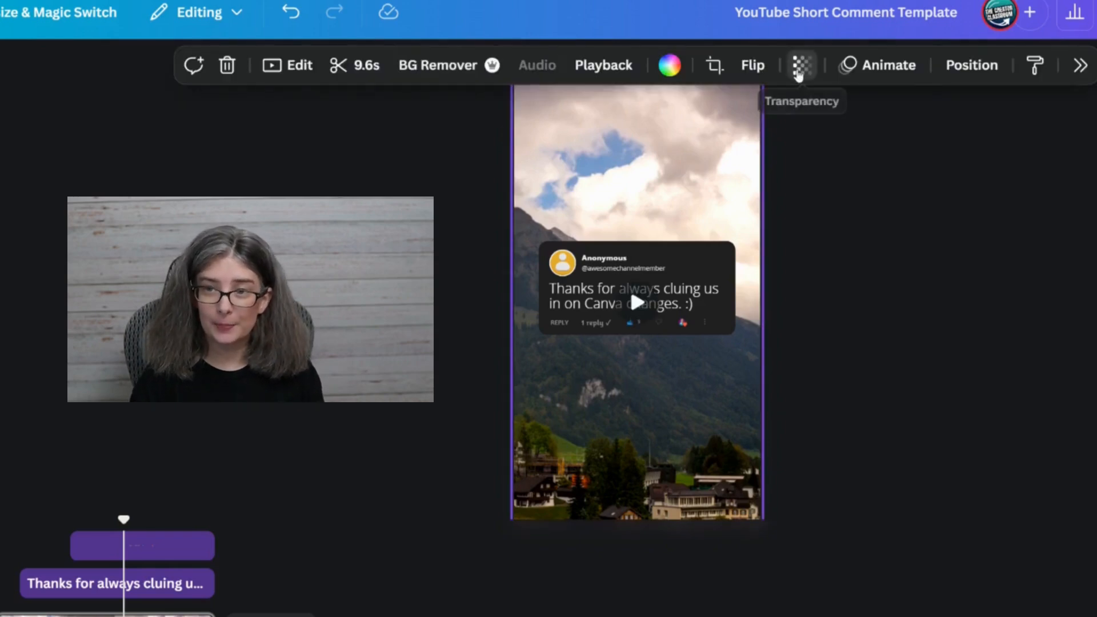
pyautogui.click(800, 67)
pyautogui.moveTo(854, 147); pyautogui.dragTo(790, 148)
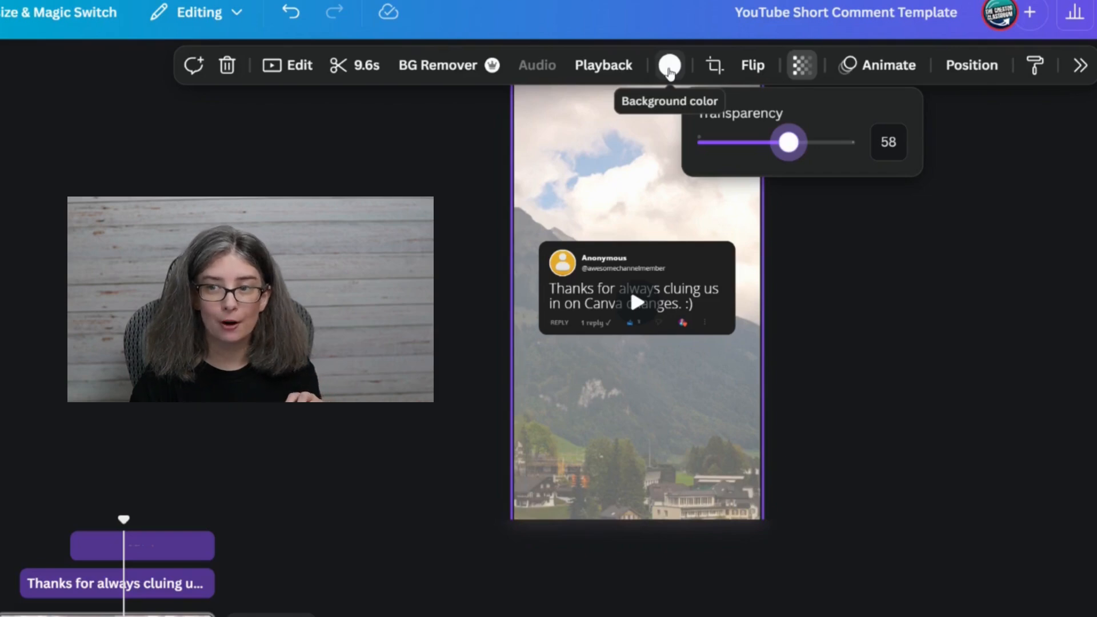
# Try coral and the first Chatters Teal color behind the background video, and apply the pink default solid color.
pyautogui.click(670, 67)
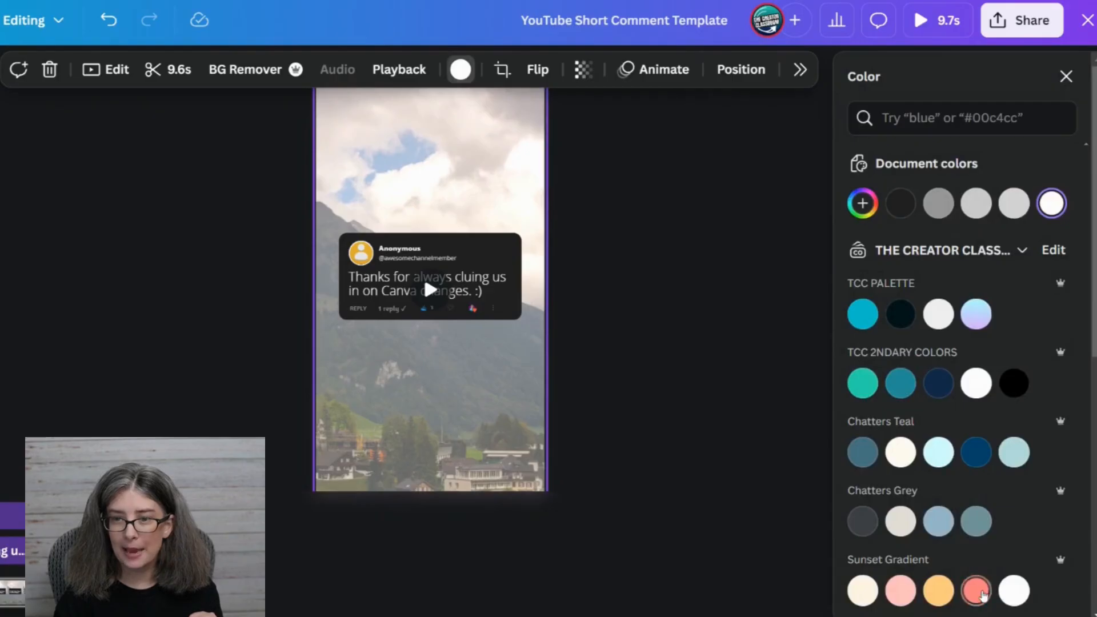
pyautogui.click(975, 591)
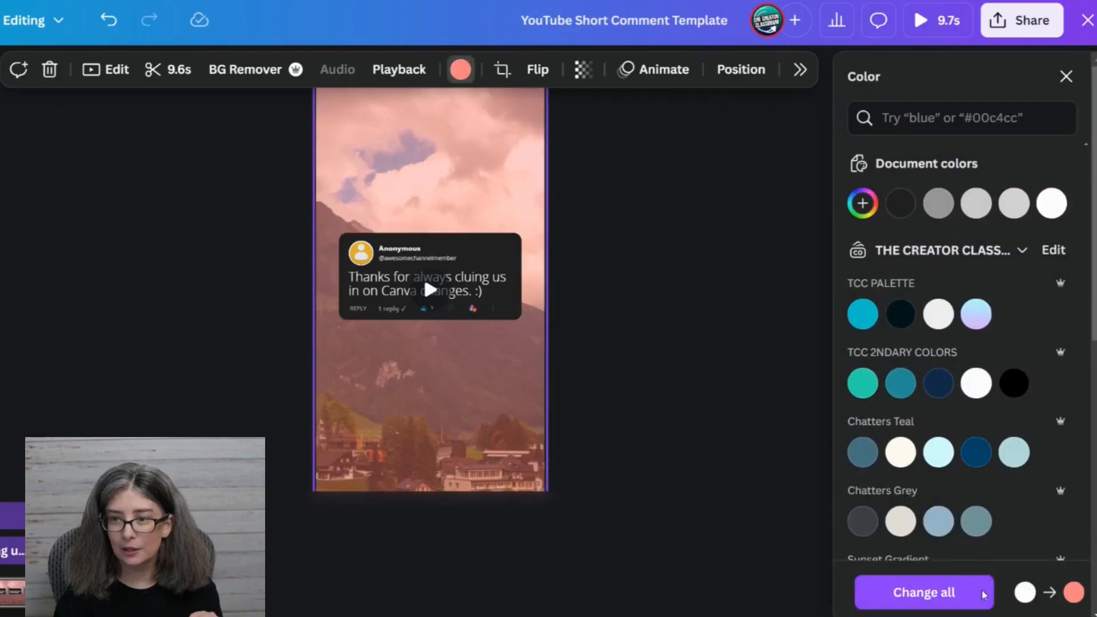
pyautogui.scroll(-2, 957, 473)
pyautogui.click(861, 364)
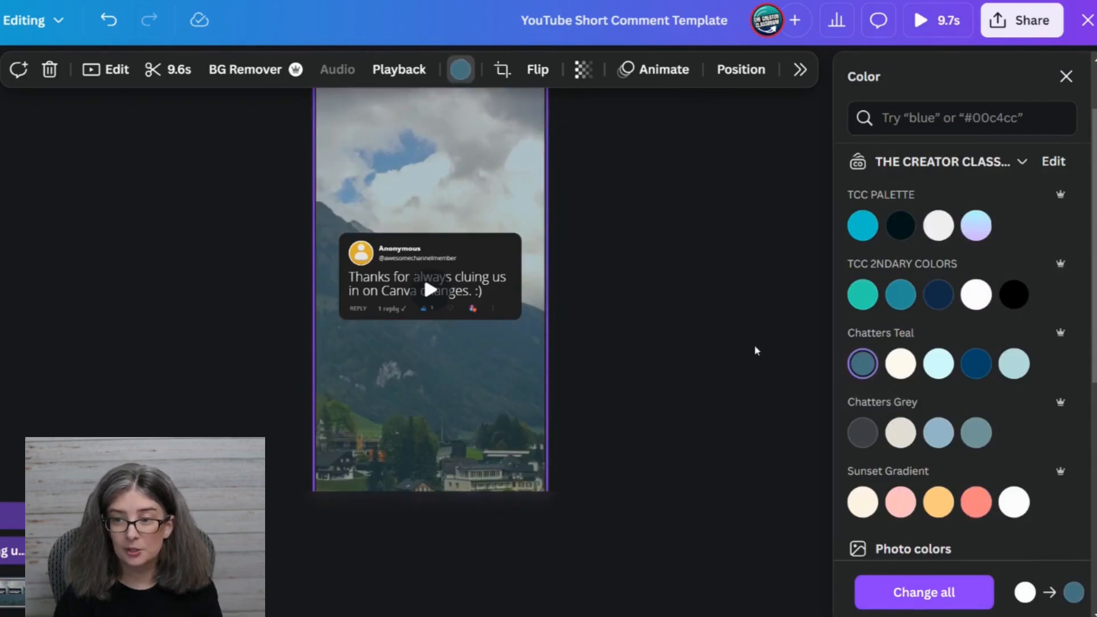
pyautogui.scroll(-7, 924, 450)
pyautogui.click(944, 352)
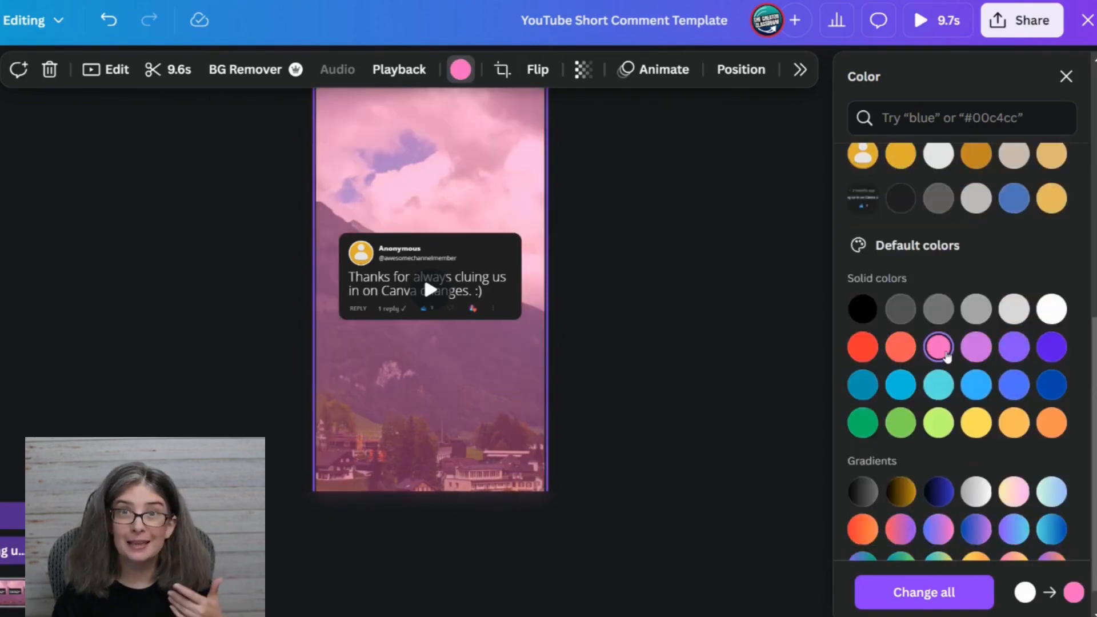